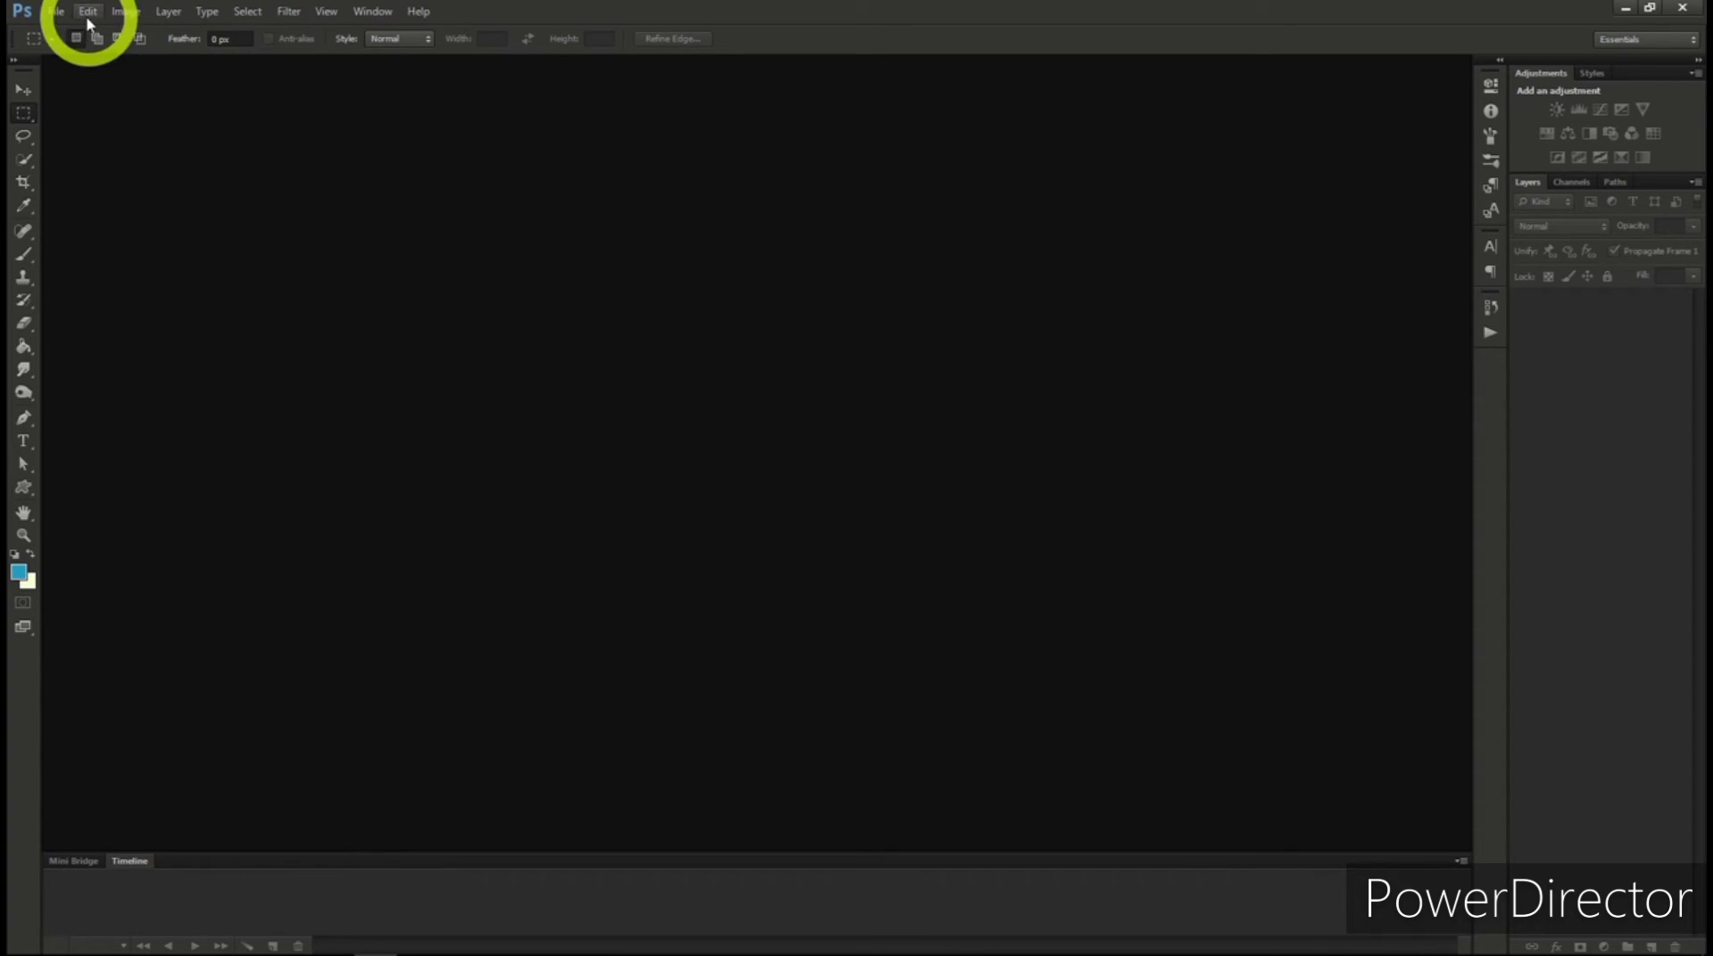
Create a new document 970 pixels wide and 90 pixels high with transparent background contents
click(54, 13)
click(62, 30)
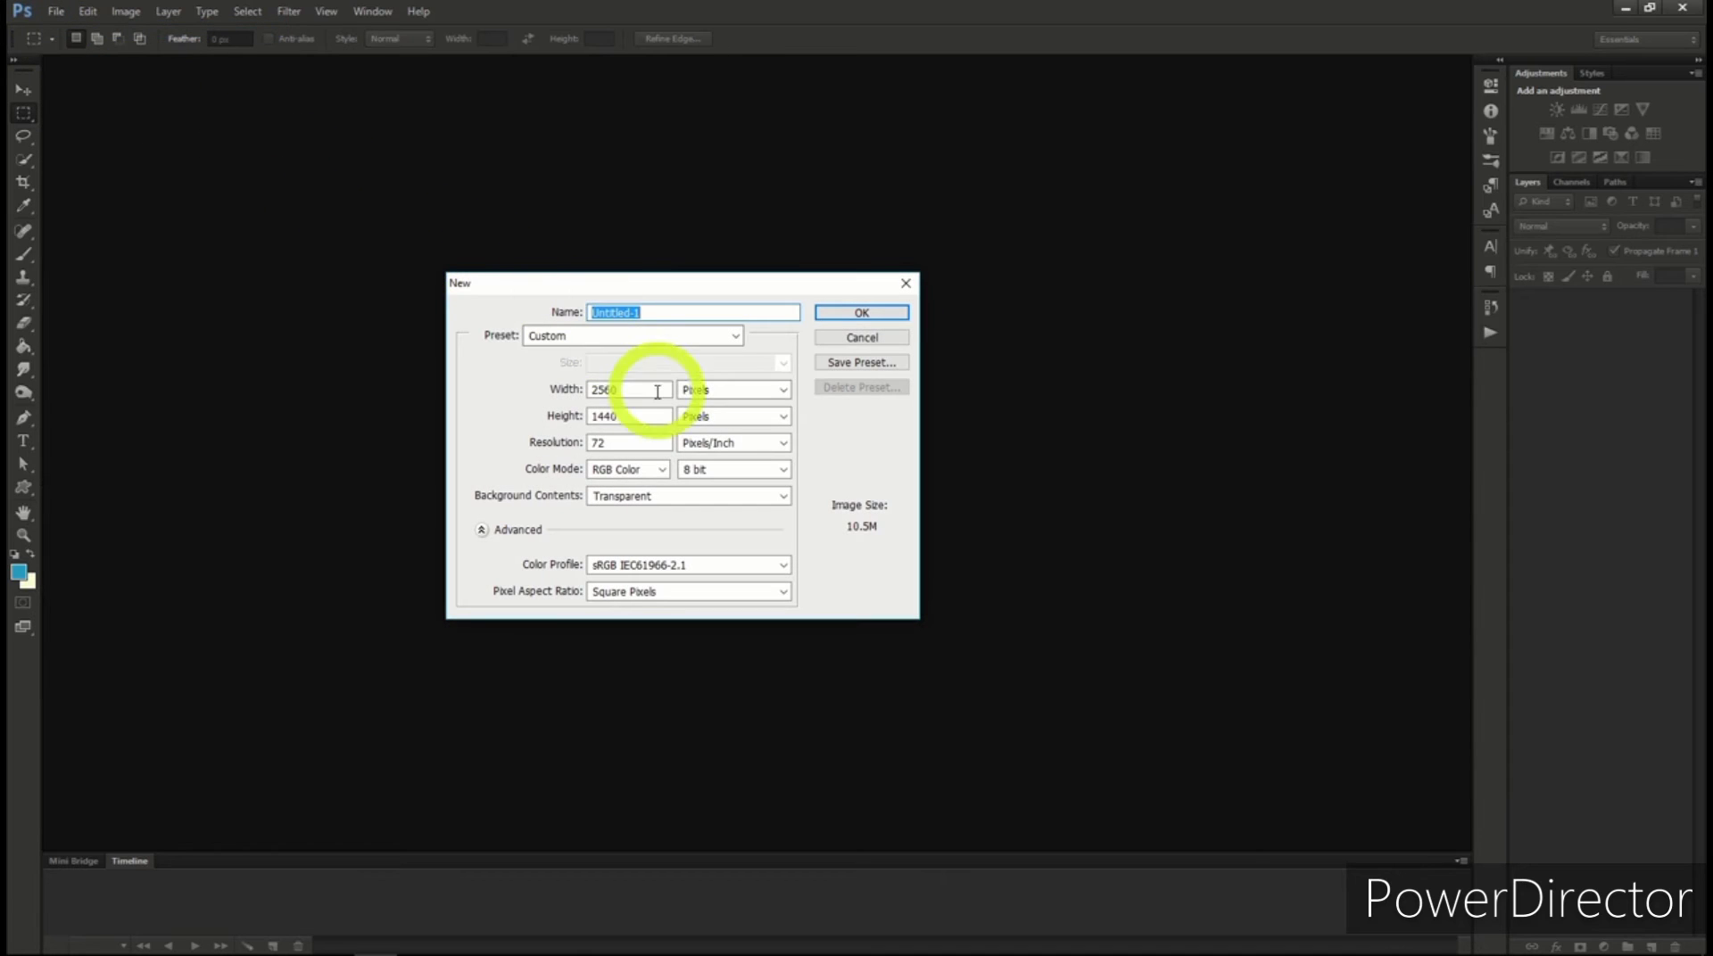
click(618, 390)
drag(618, 389, 514, 379)
text(97)
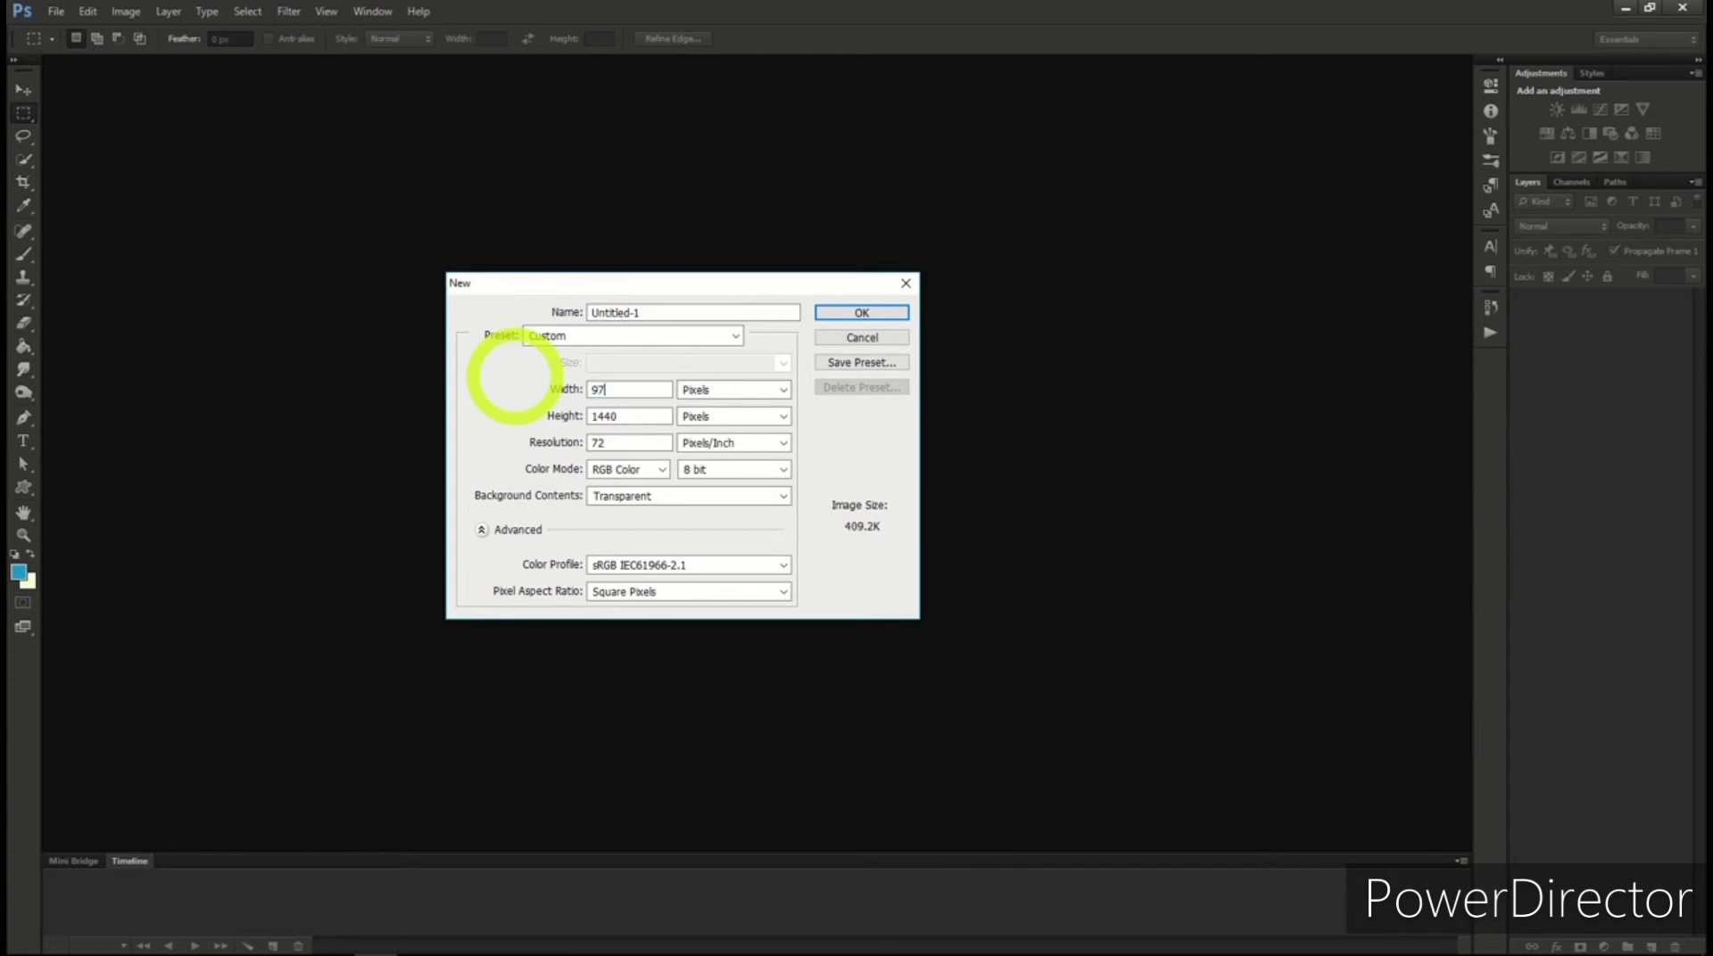
text(0)
drag(629, 417, 542, 421)
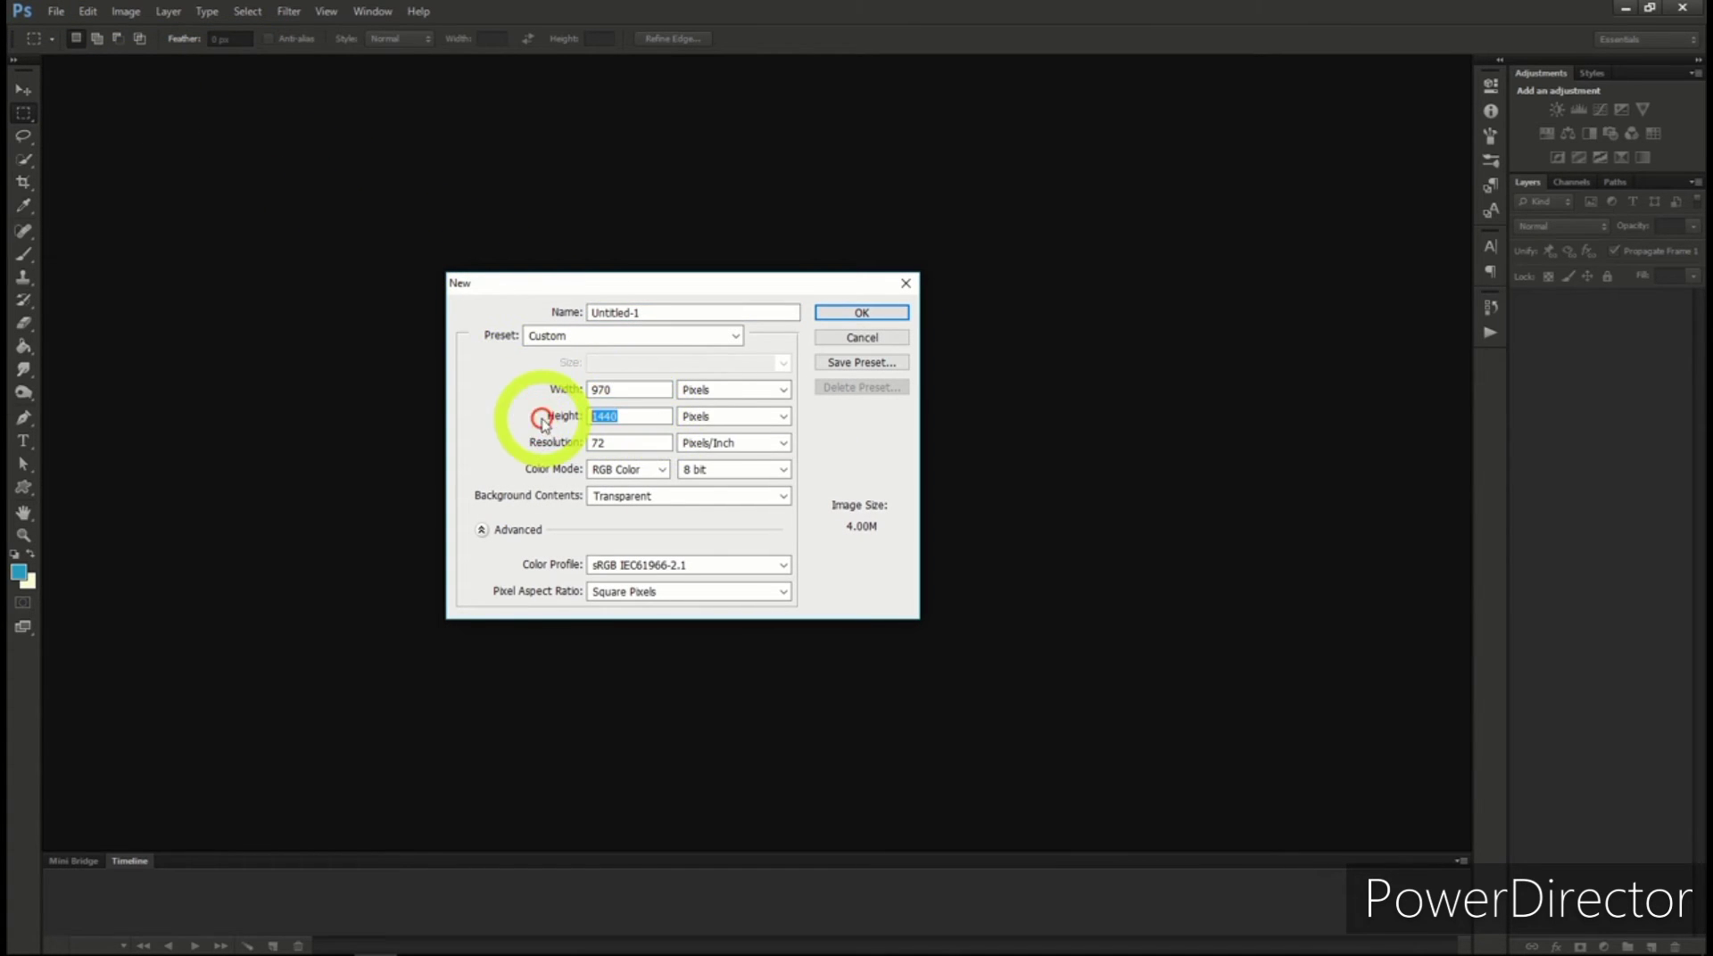
text(90)
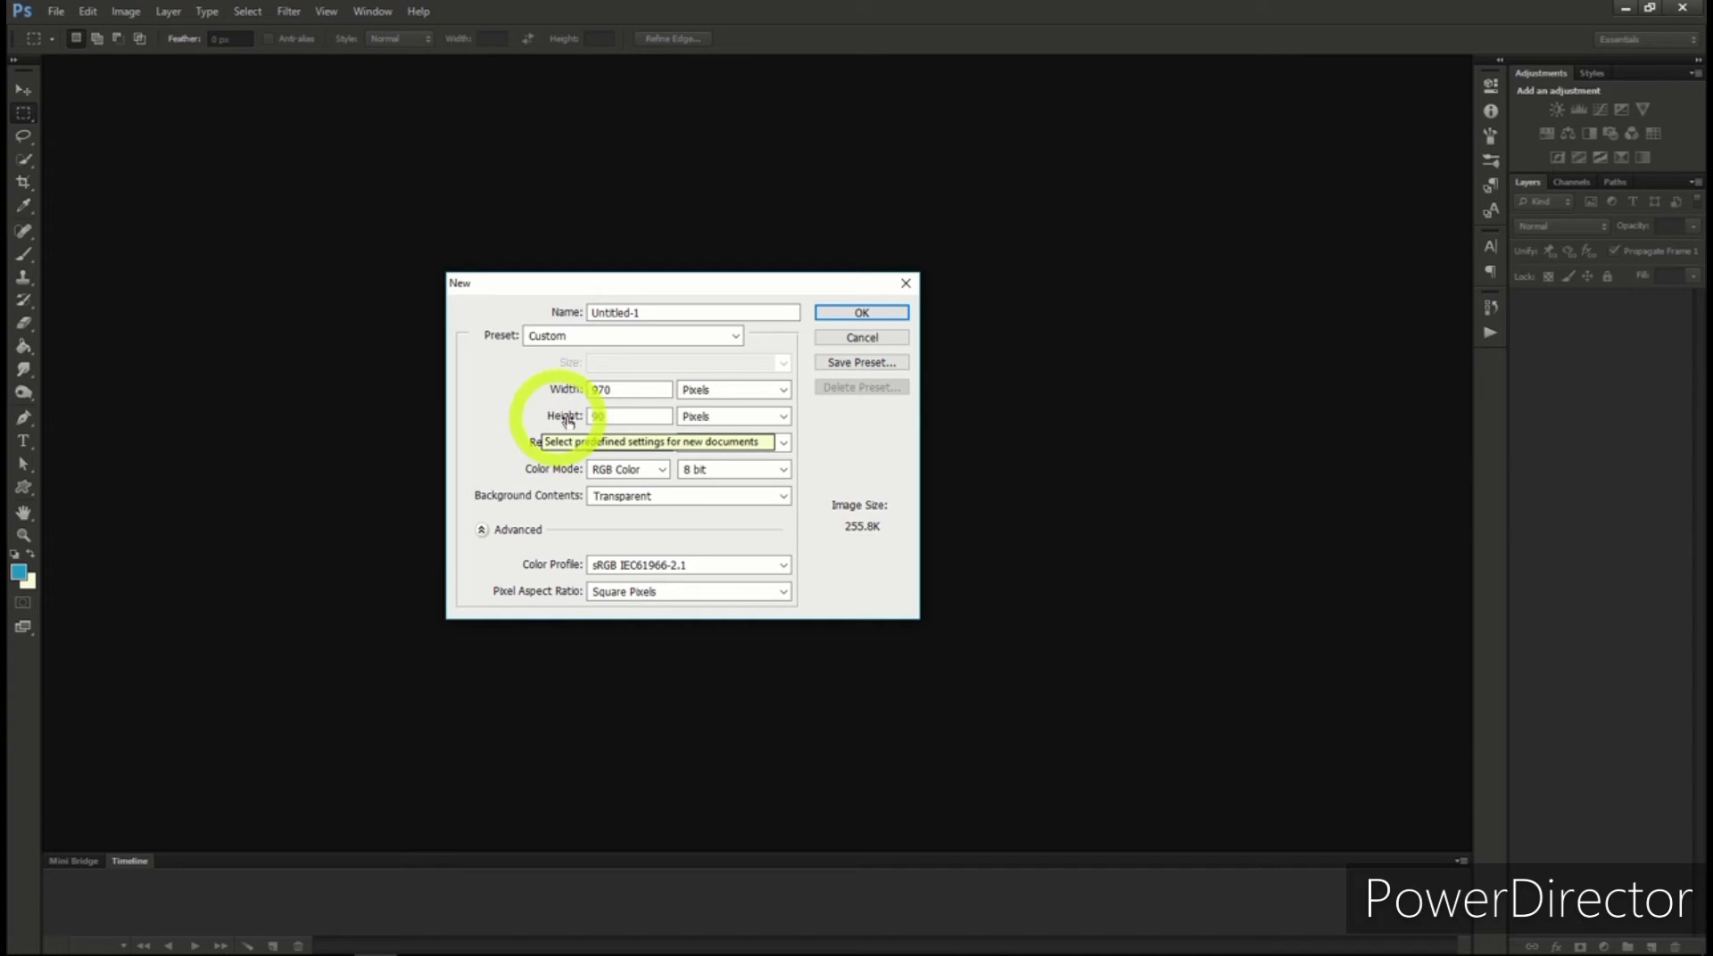
click(632, 415)
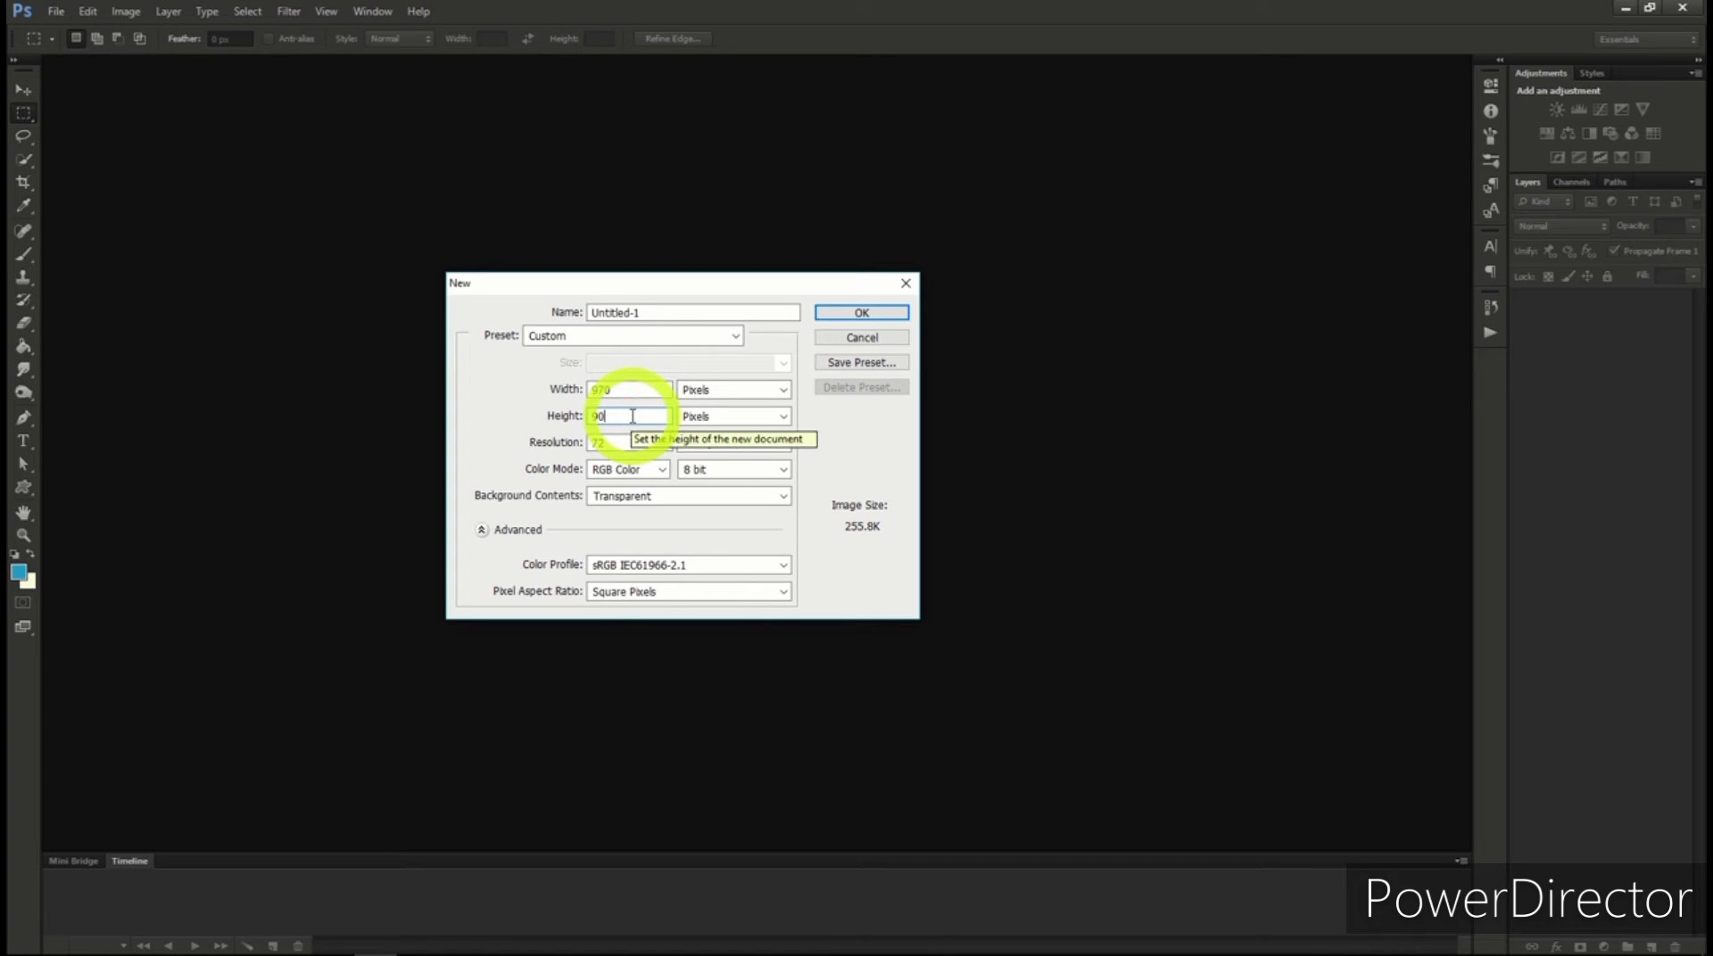
click(835, 312)
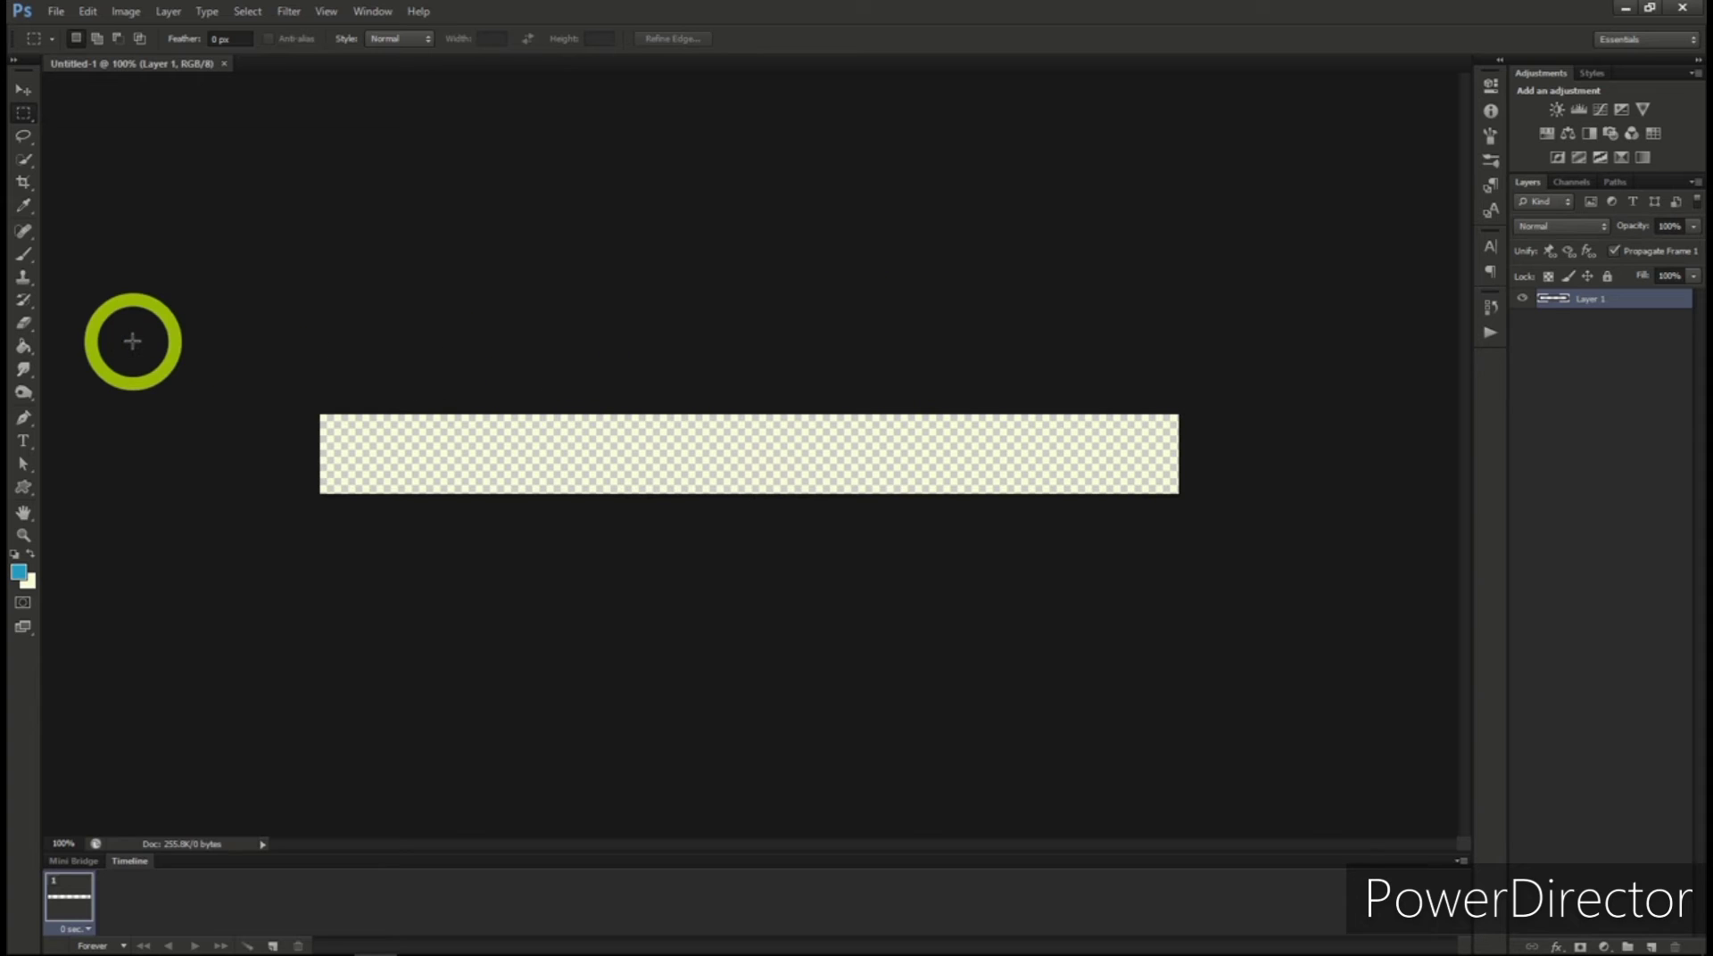
Swap the foreground and background colours and fill the empty banner with the light colour using the Paint Bucket
click(24, 346)
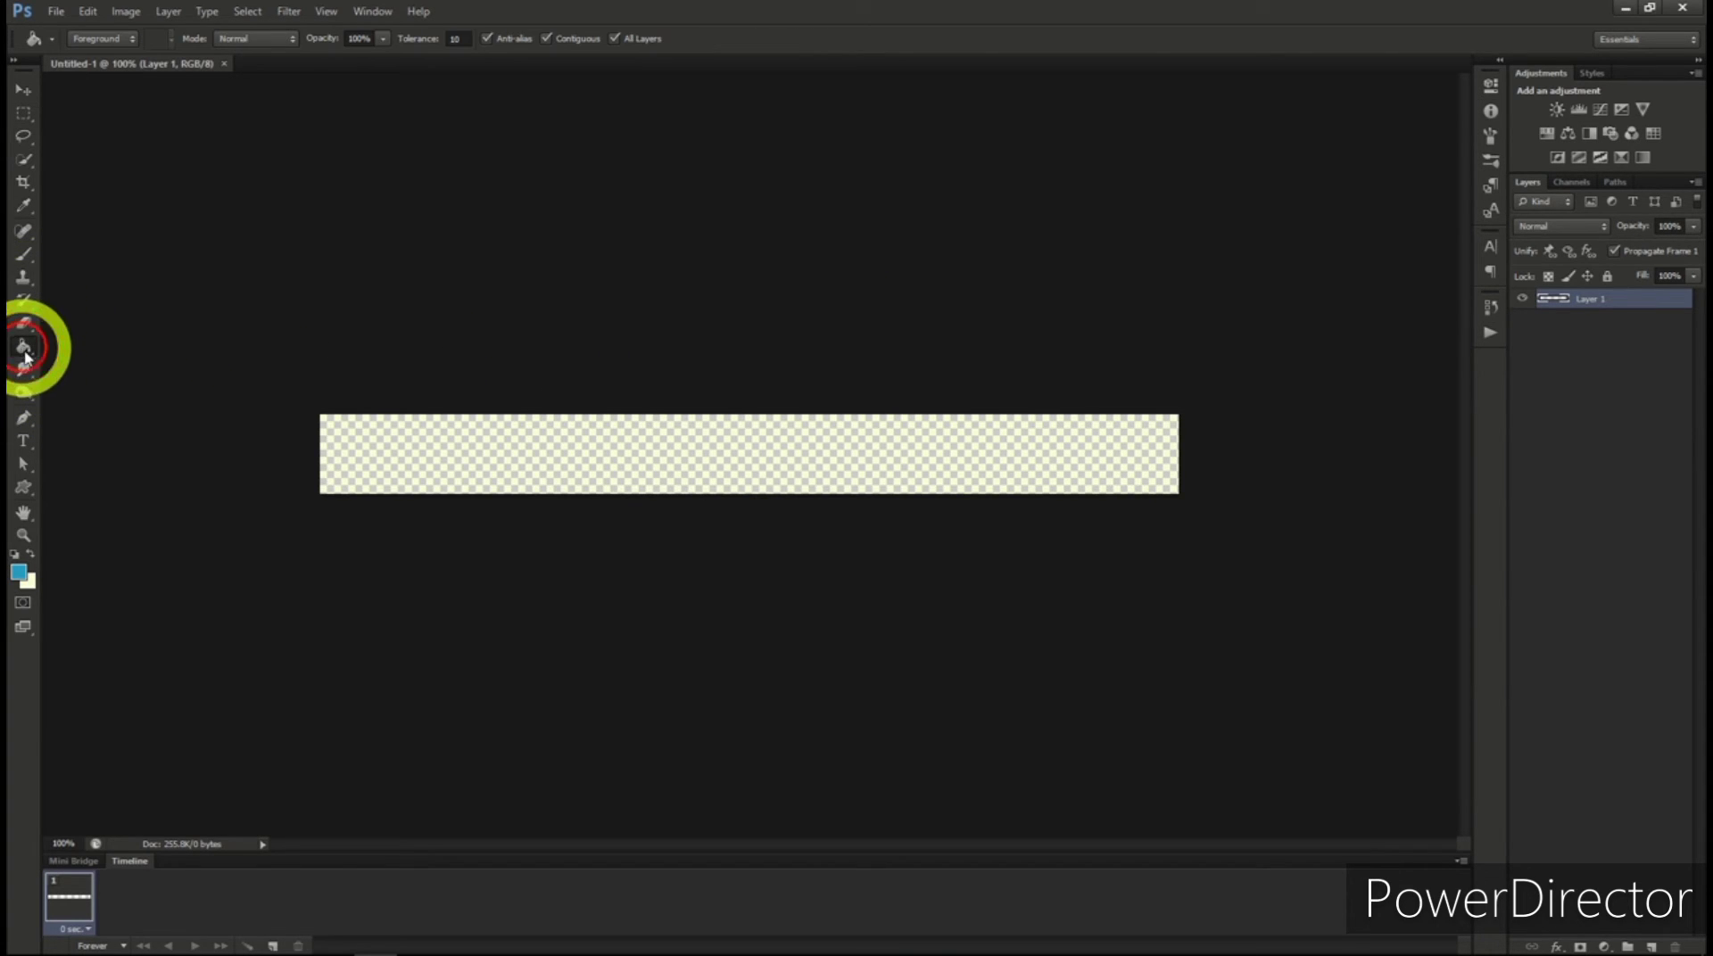
click(30, 554)
click(379, 451)
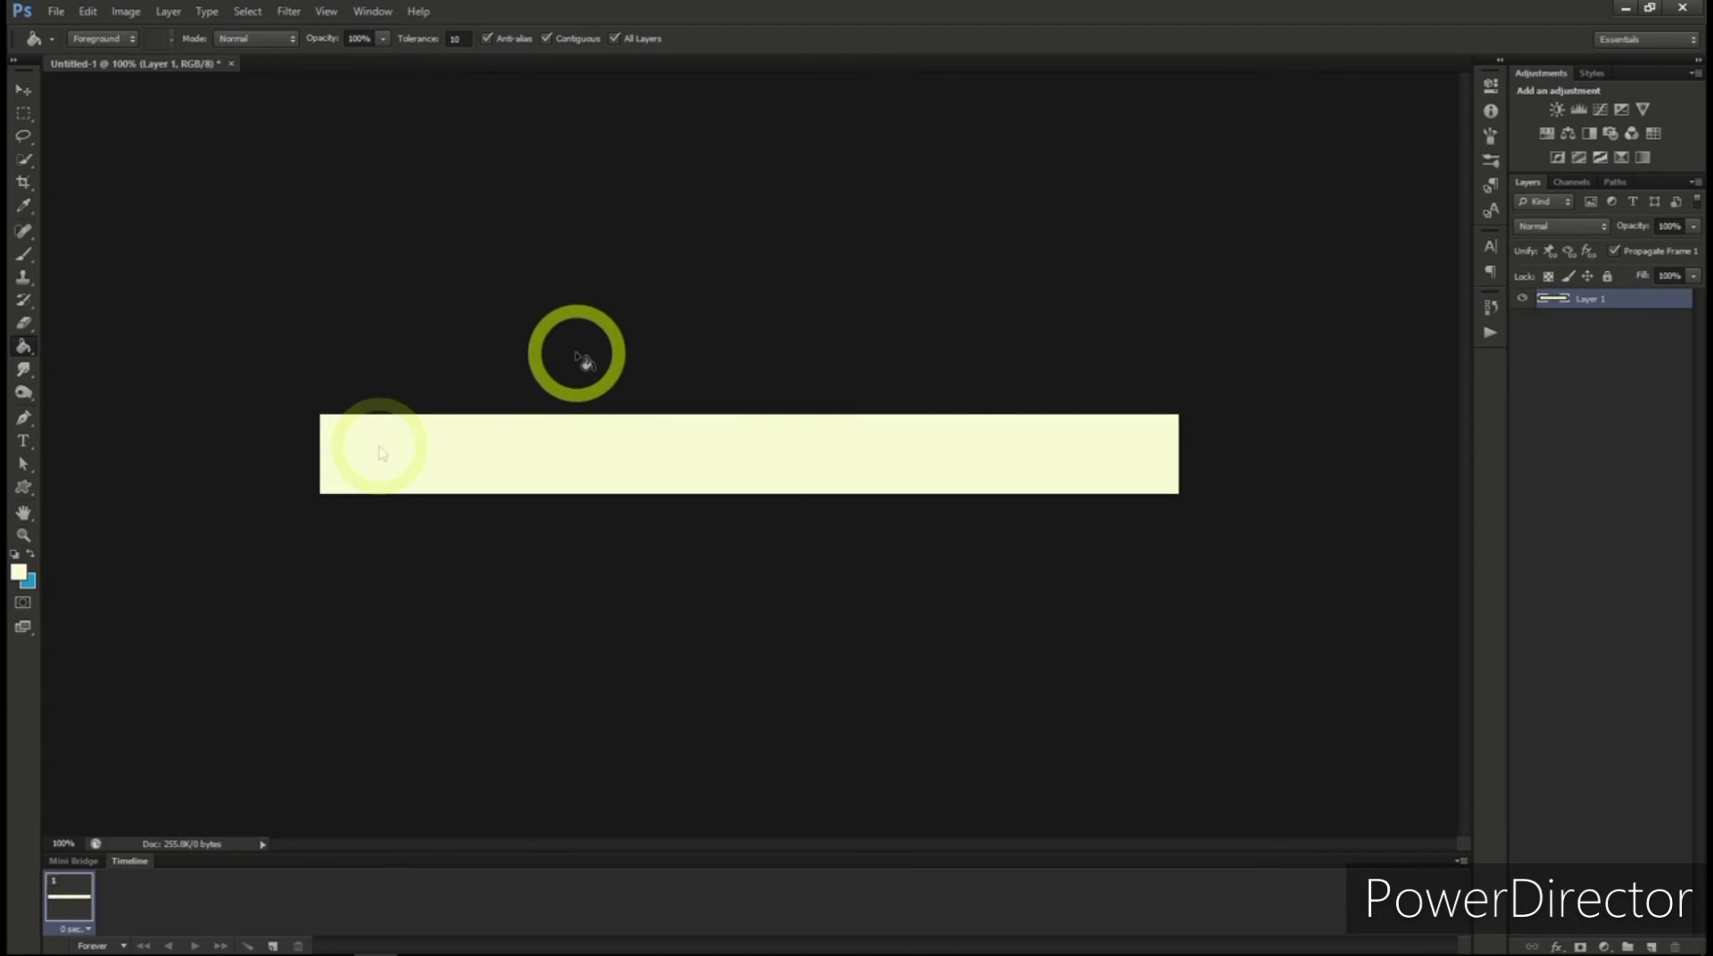
Set the text colour of the Type tool to black
click(25, 442)
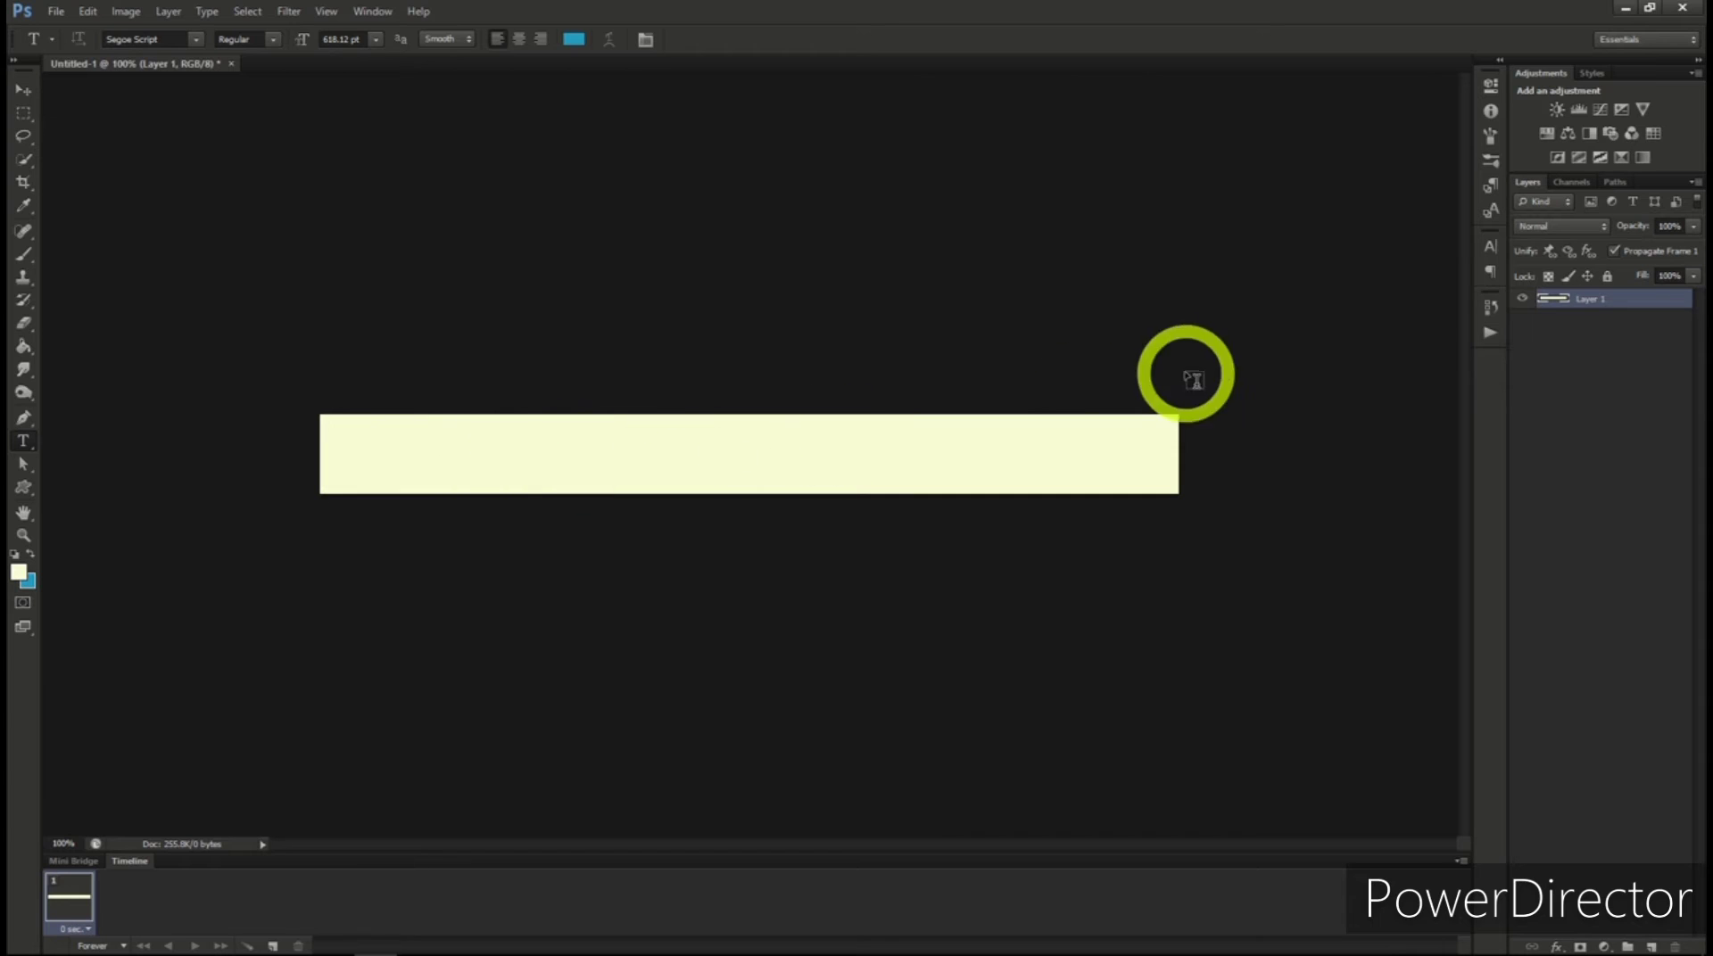
click(1490, 246)
click(1431, 351)
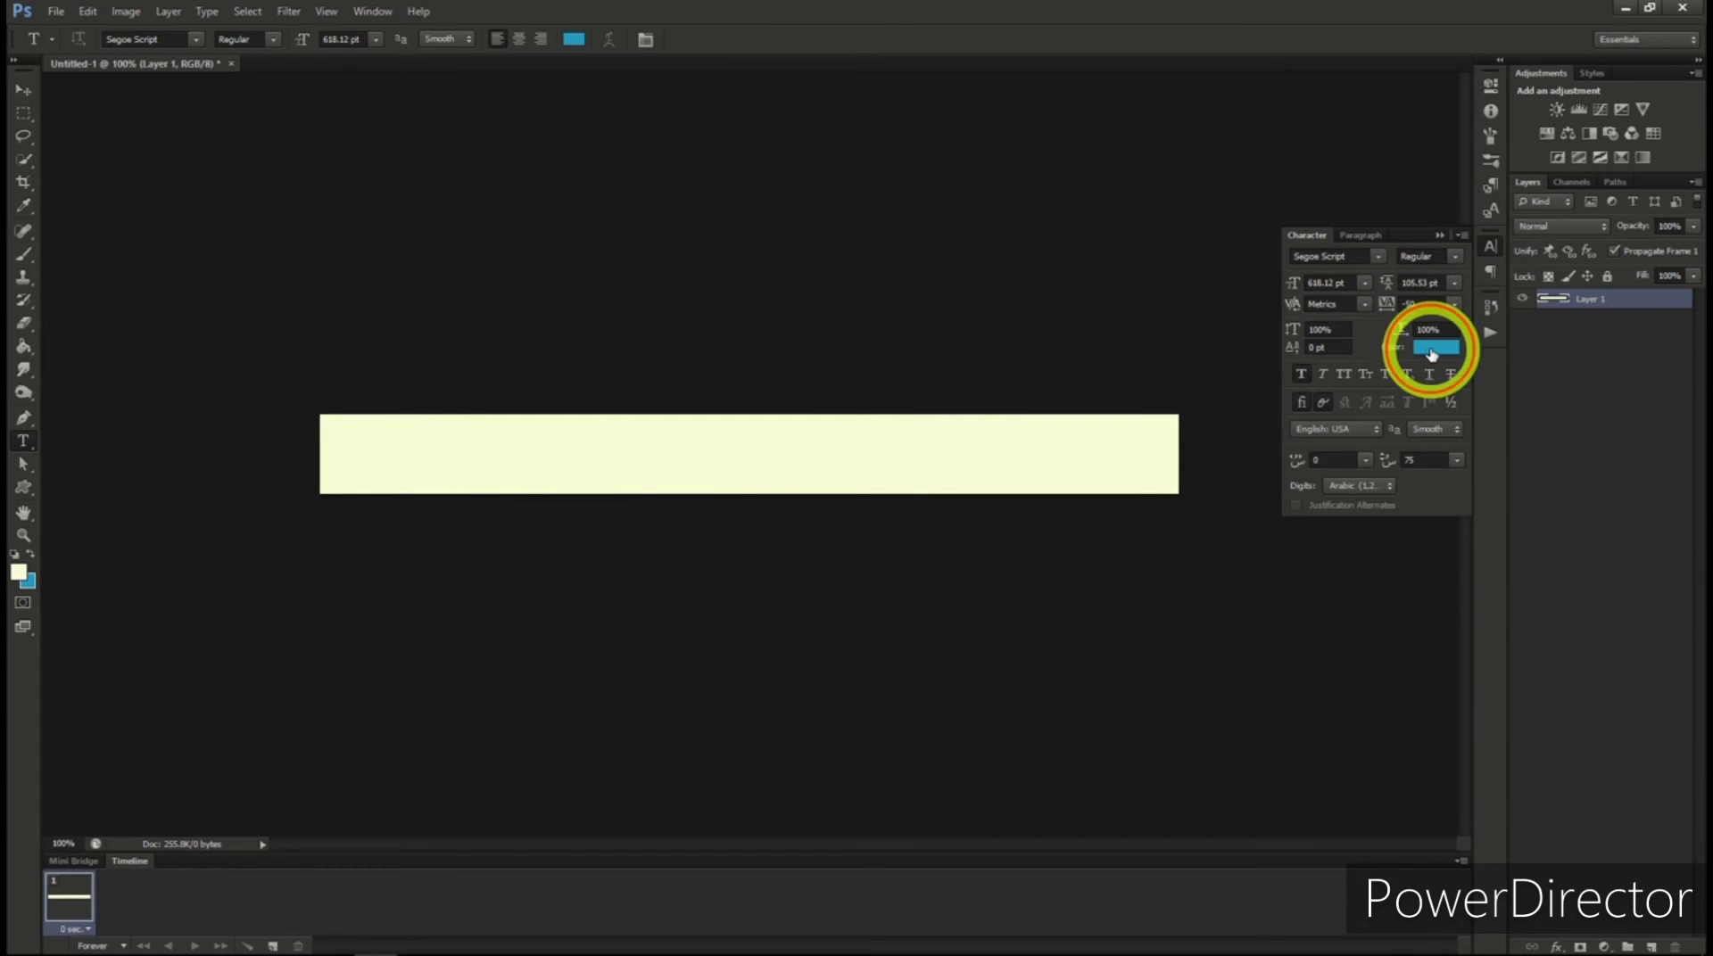
drag(1273, 306, 1415, 413)
click(1511, 144)
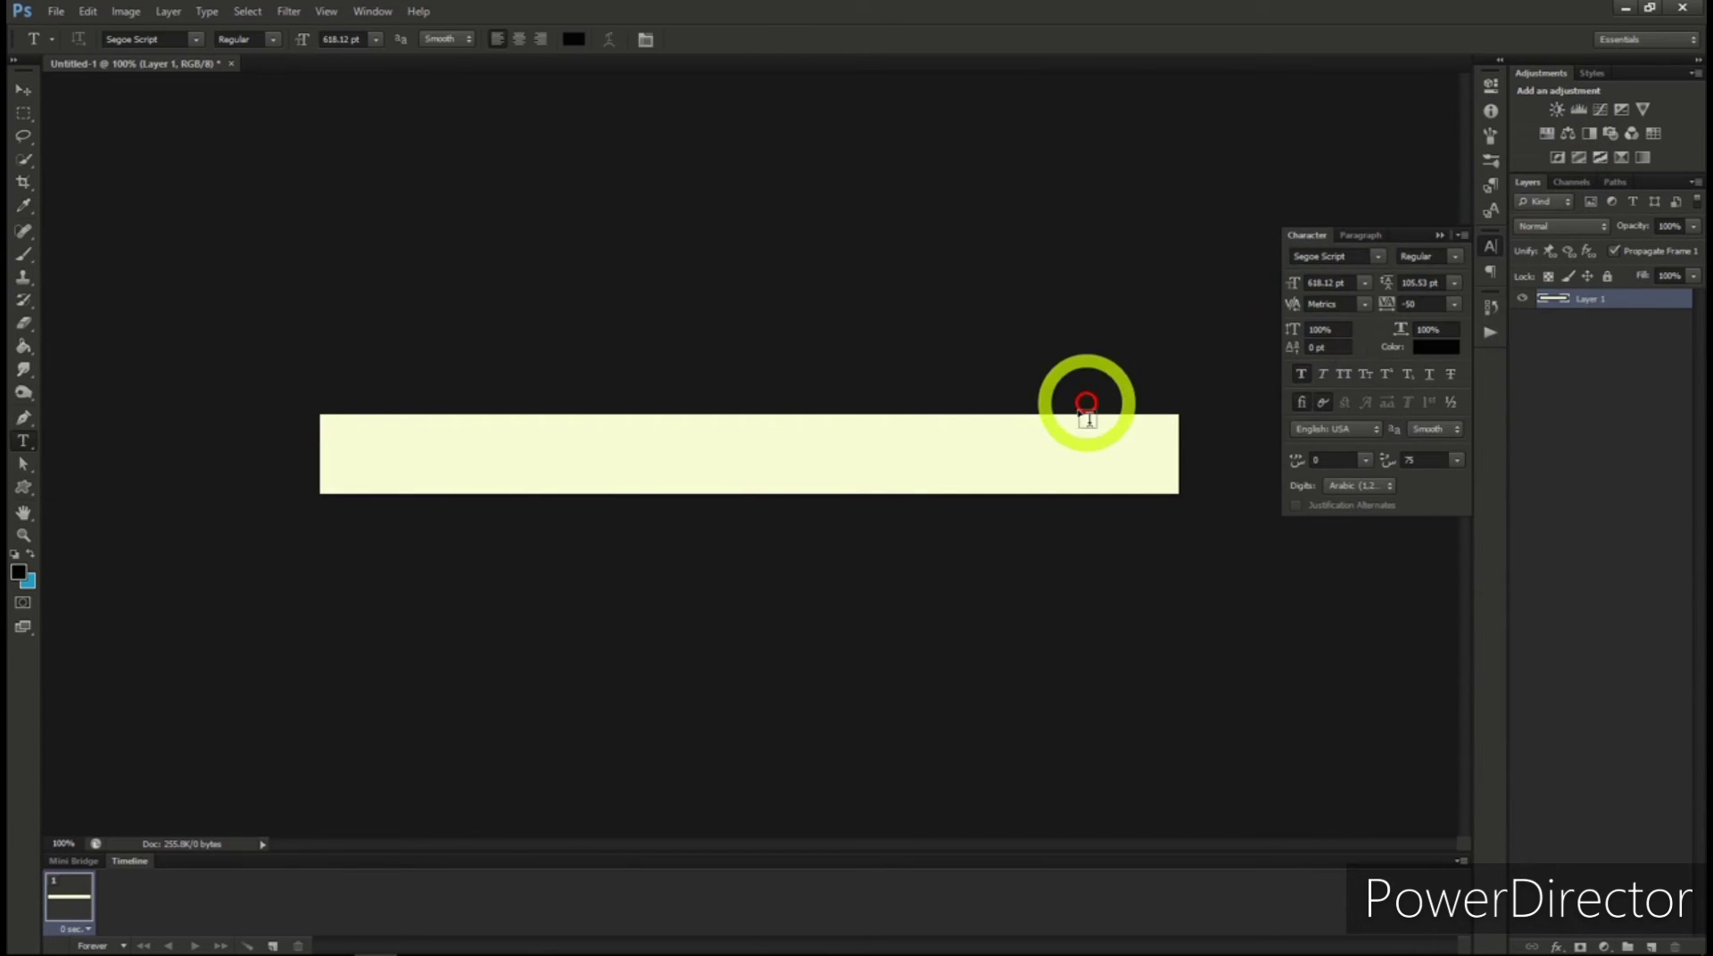
Add the text "10 Apples for 3.99" at 55.12 pt and centre it horizontally on the whole banner
click(548, 414)
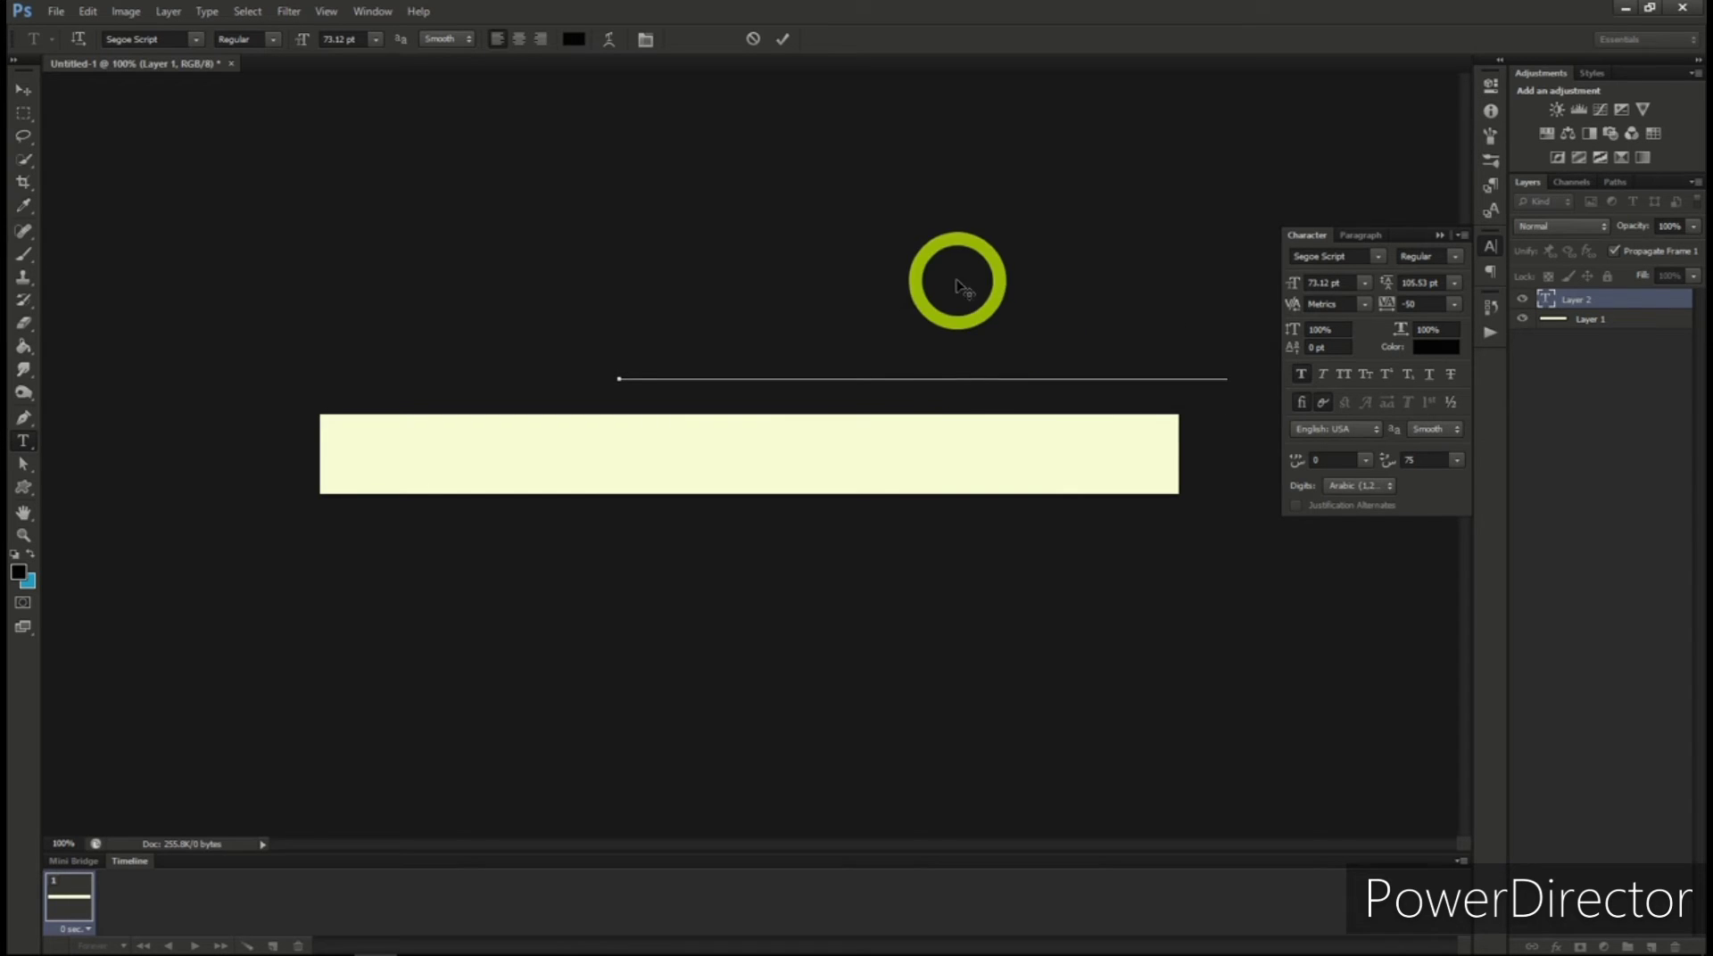
drag(956, 279, 834, 392)
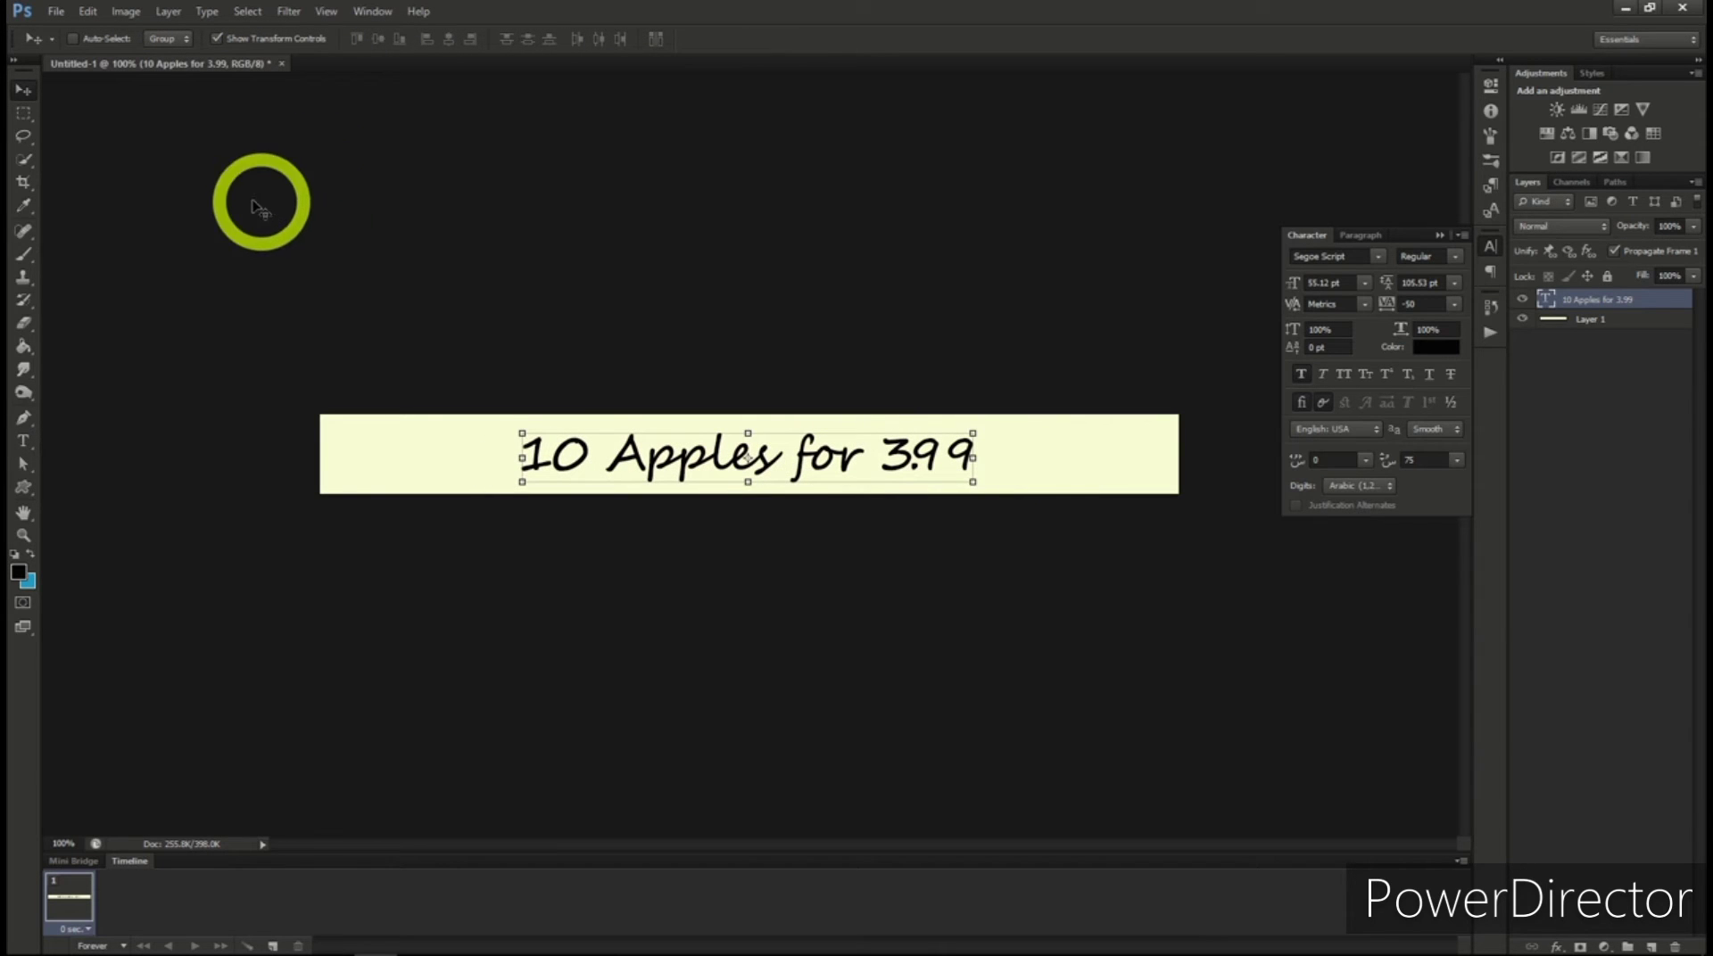
click(247, 11)
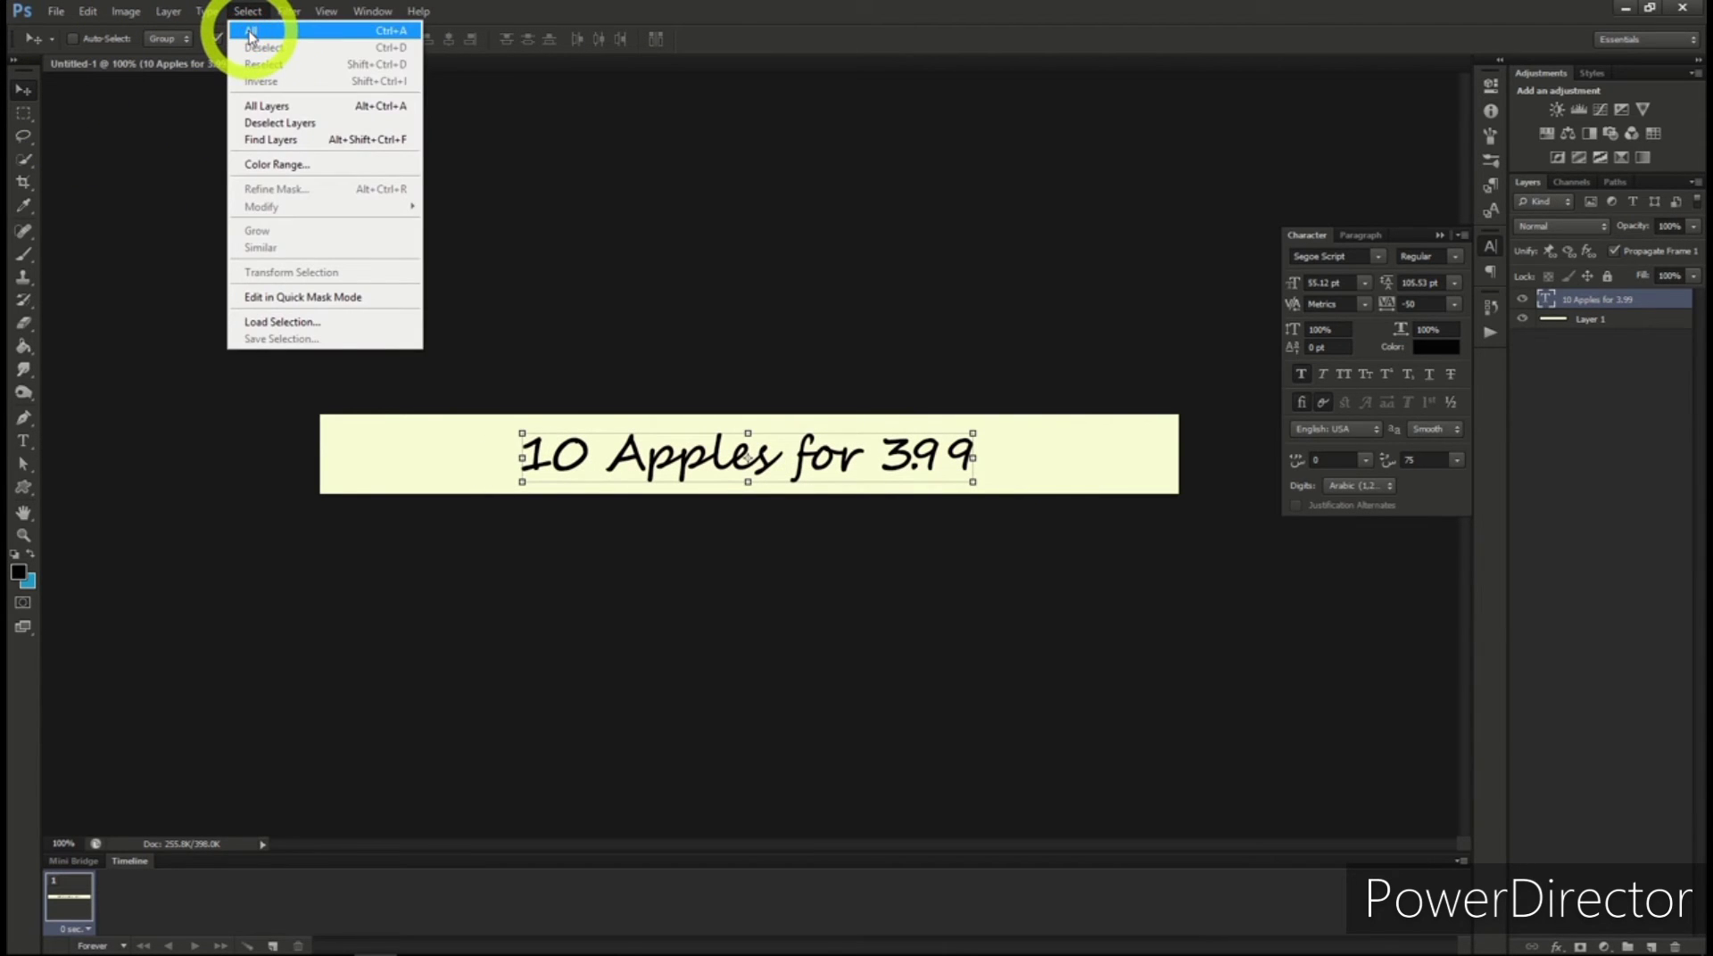
click(251, 31)
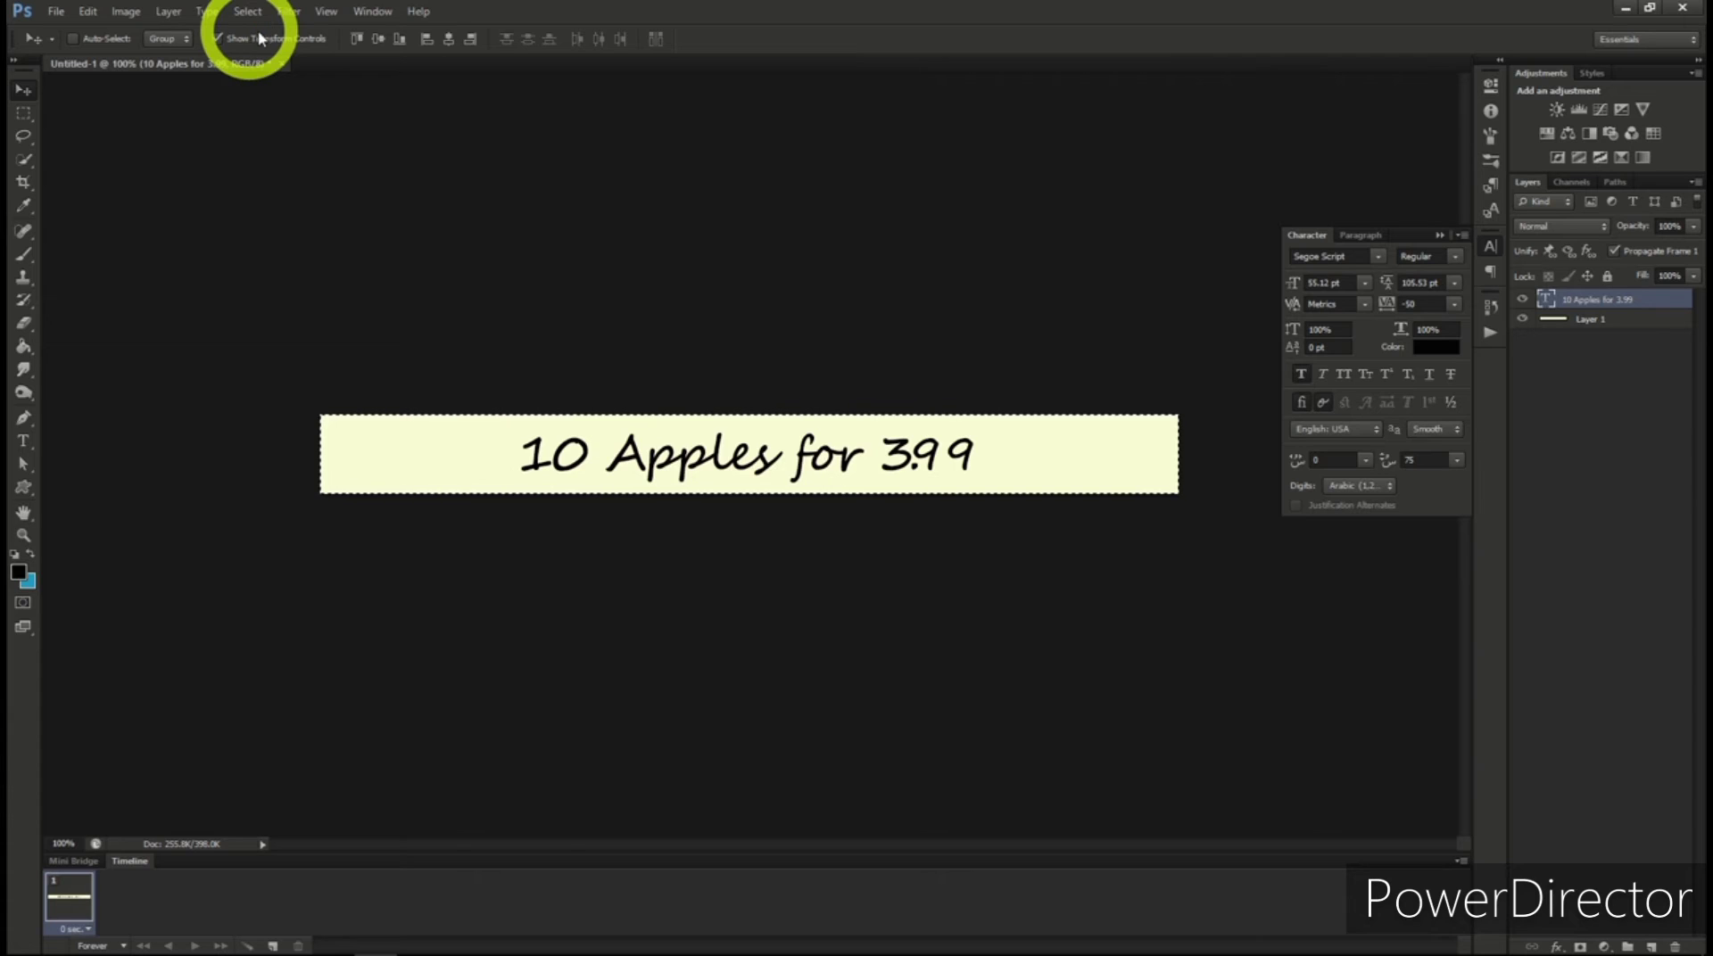
click(447, 44)
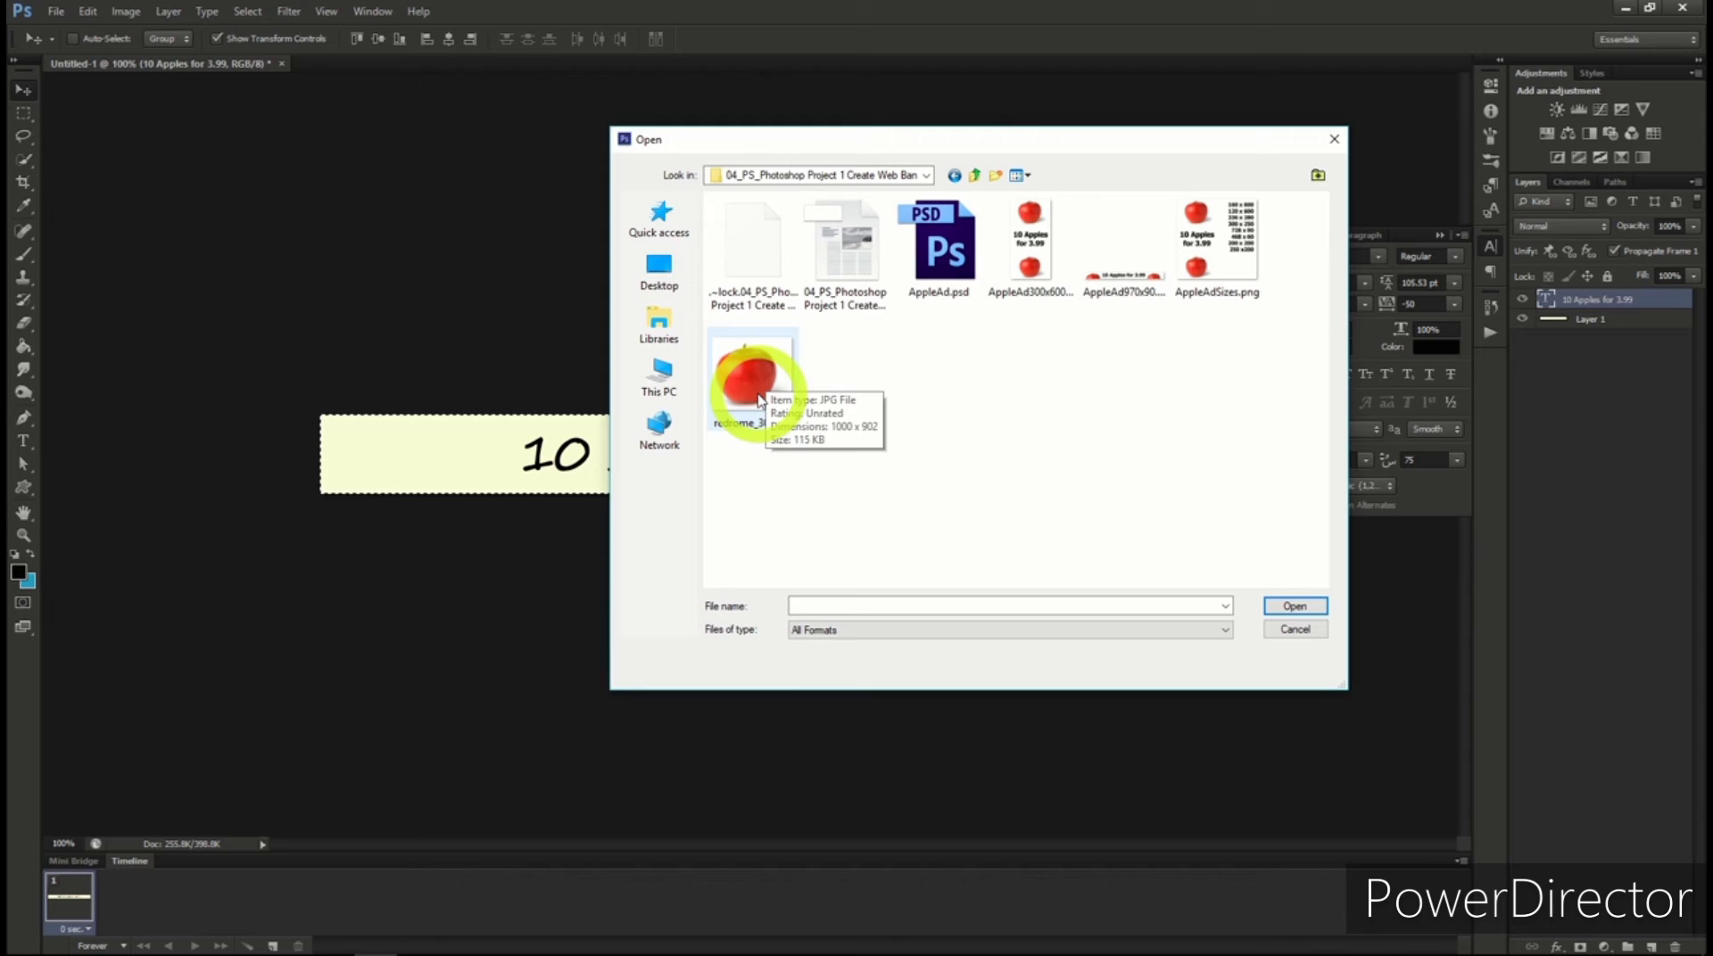
Open the apple picture redrome_300.jpg and copy the entire image
click(759, 401)
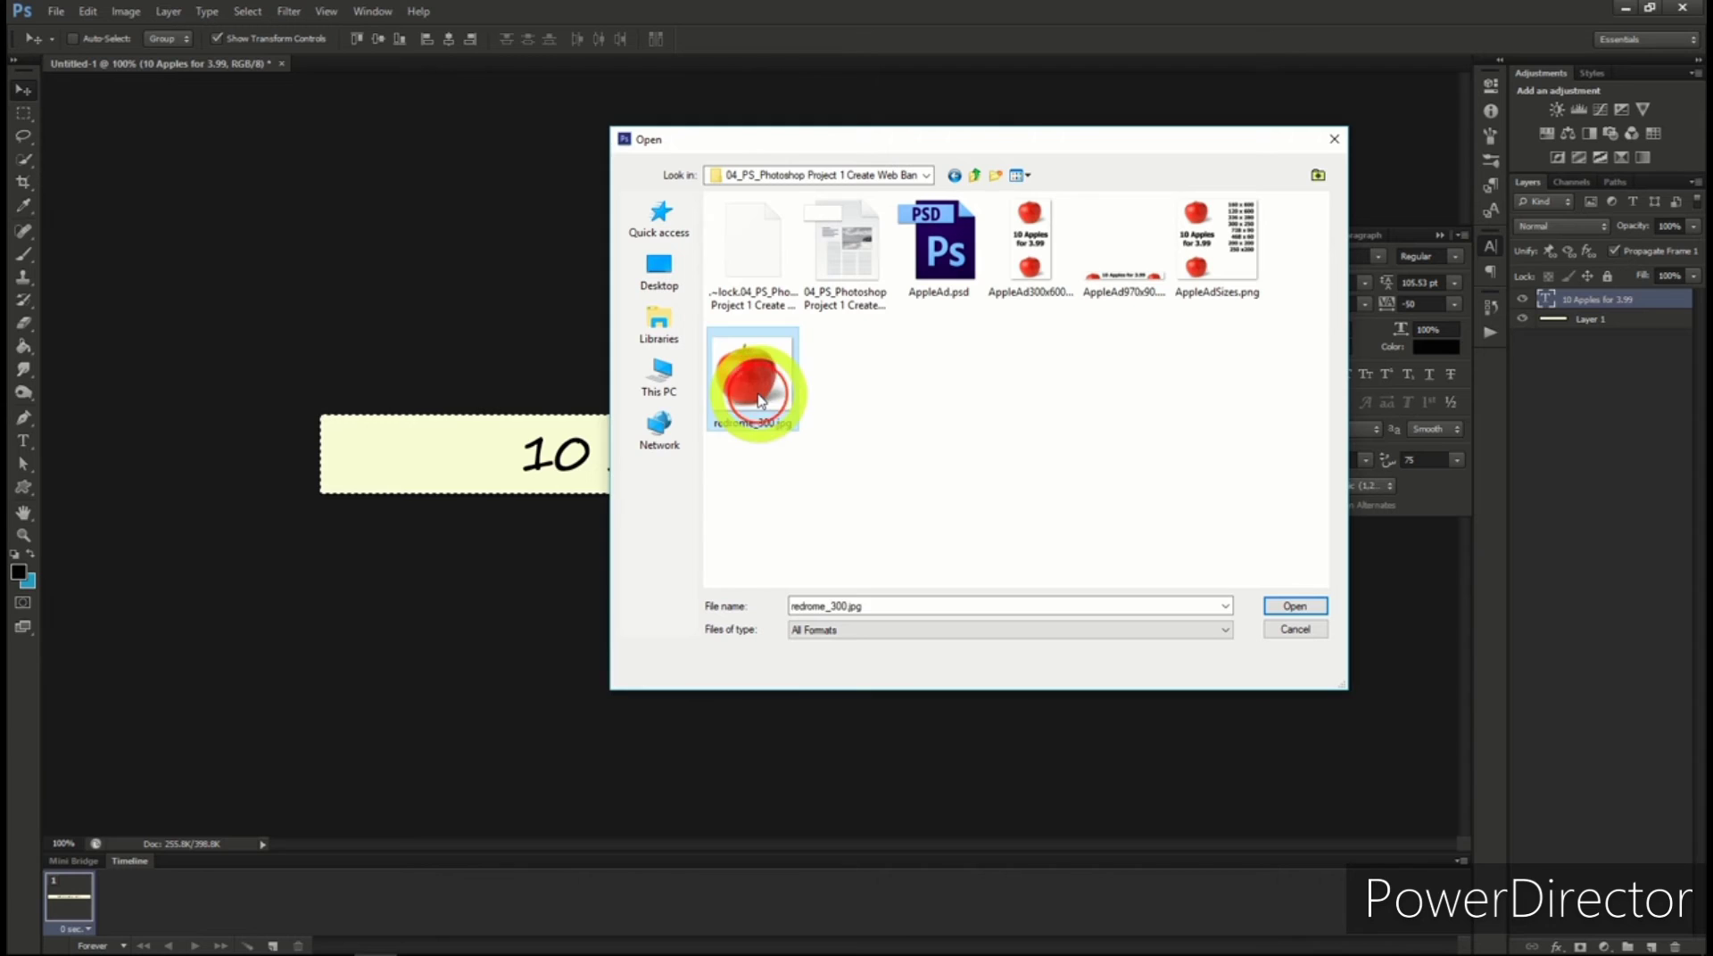
double_click(759, 401)
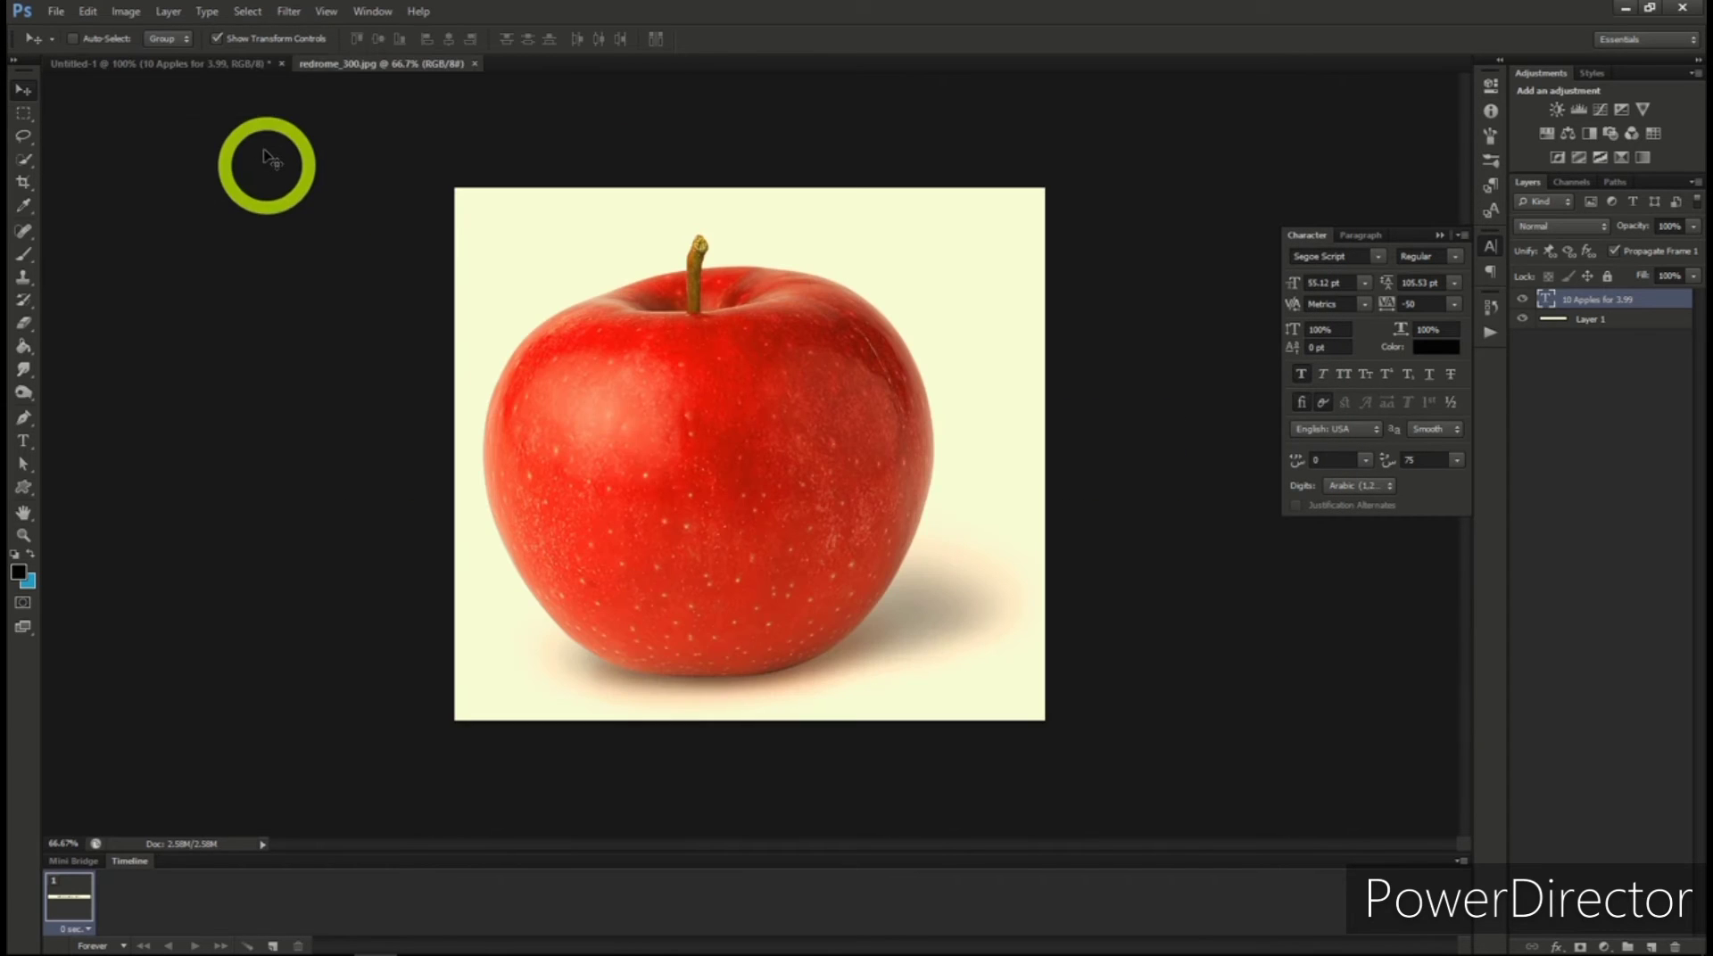
click(248, 11)
click(253, 33)
click(88, 11)
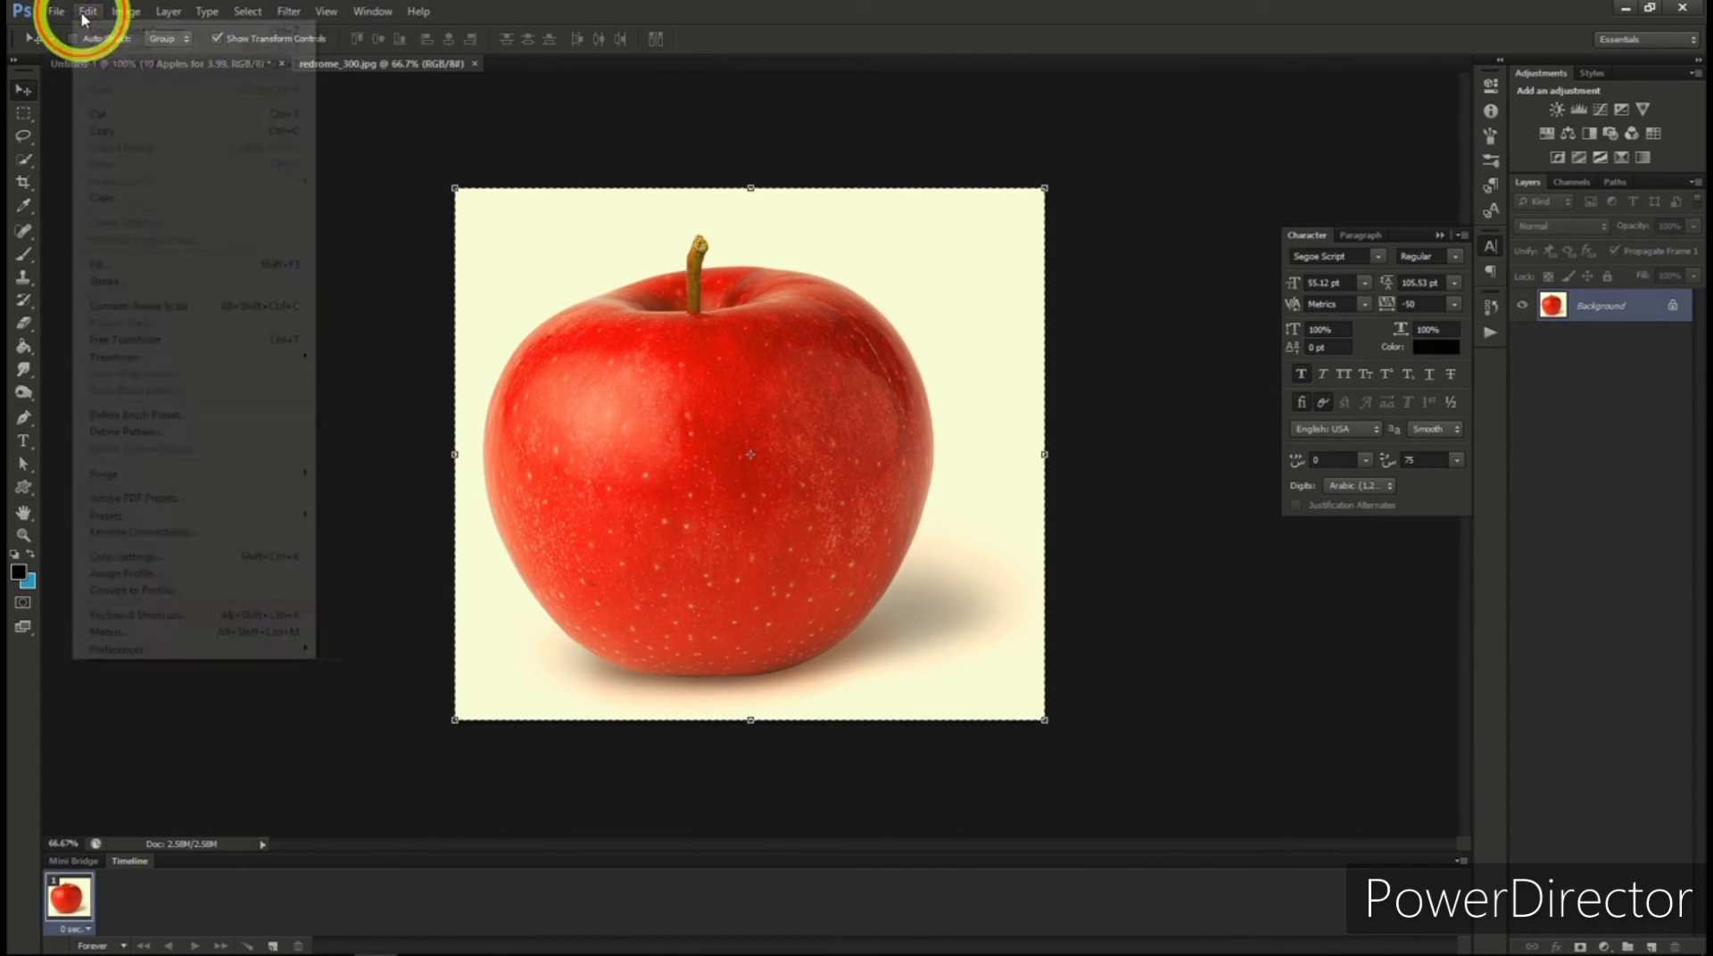
click(105, 136)
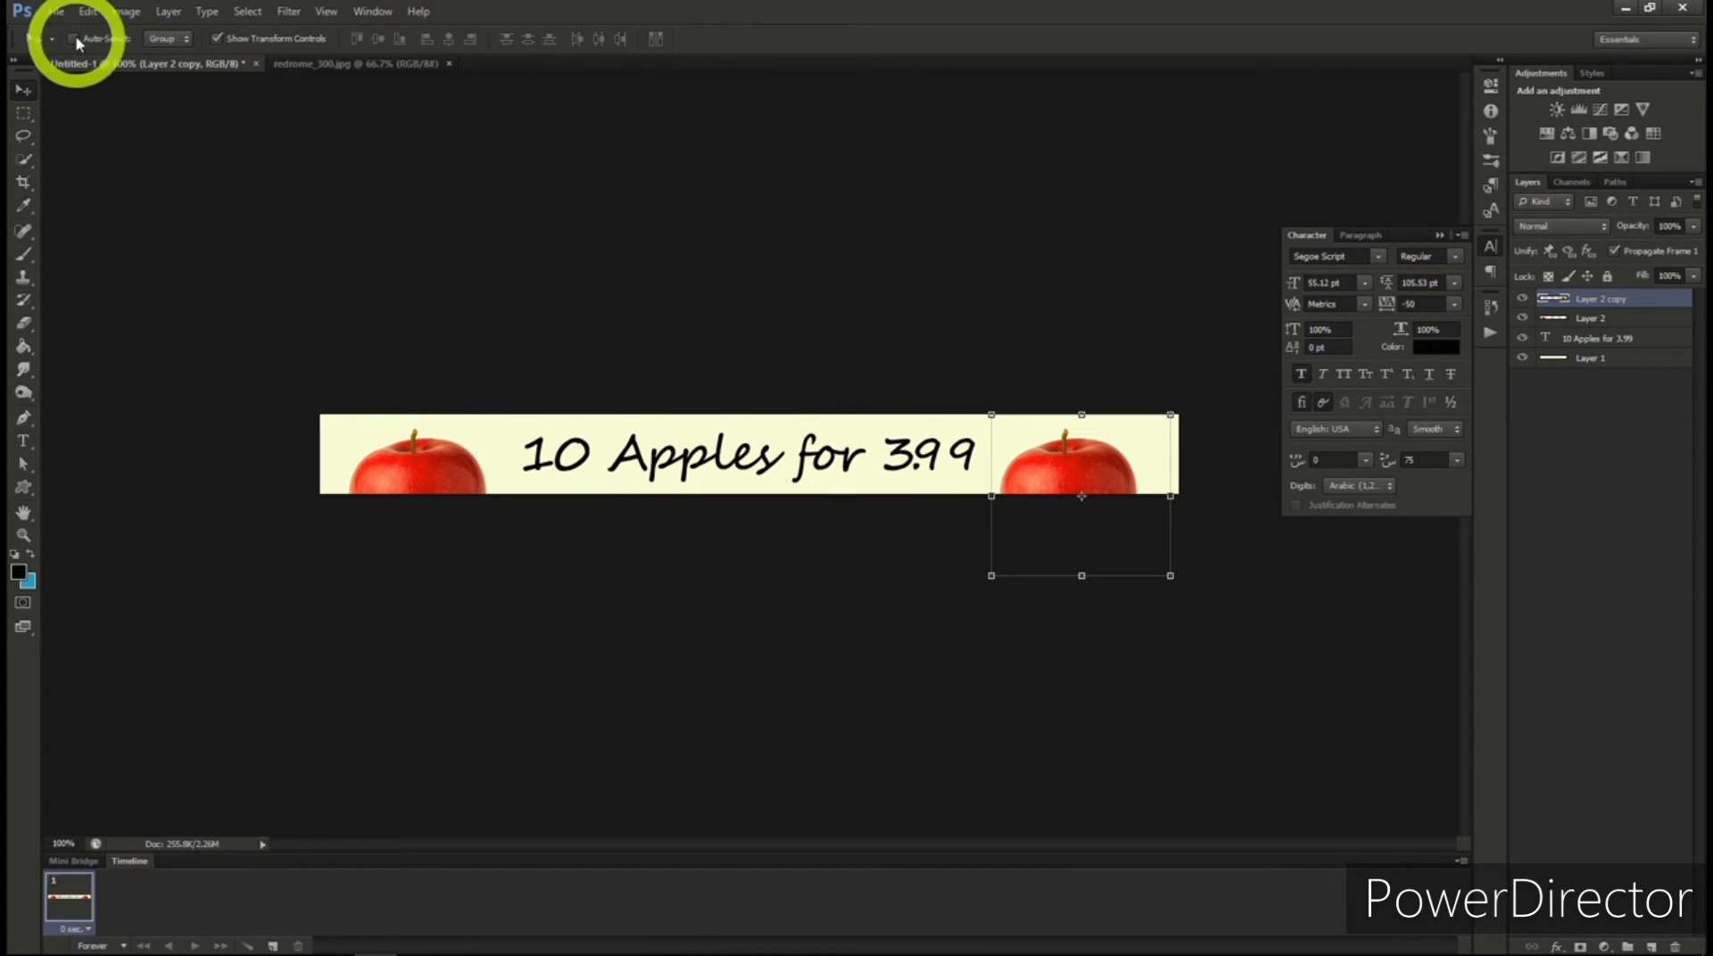
Save the banner as the Photoshop file appleAd1.psd with Maximize Compatibility on
click(55, 10)
click(89, 222)
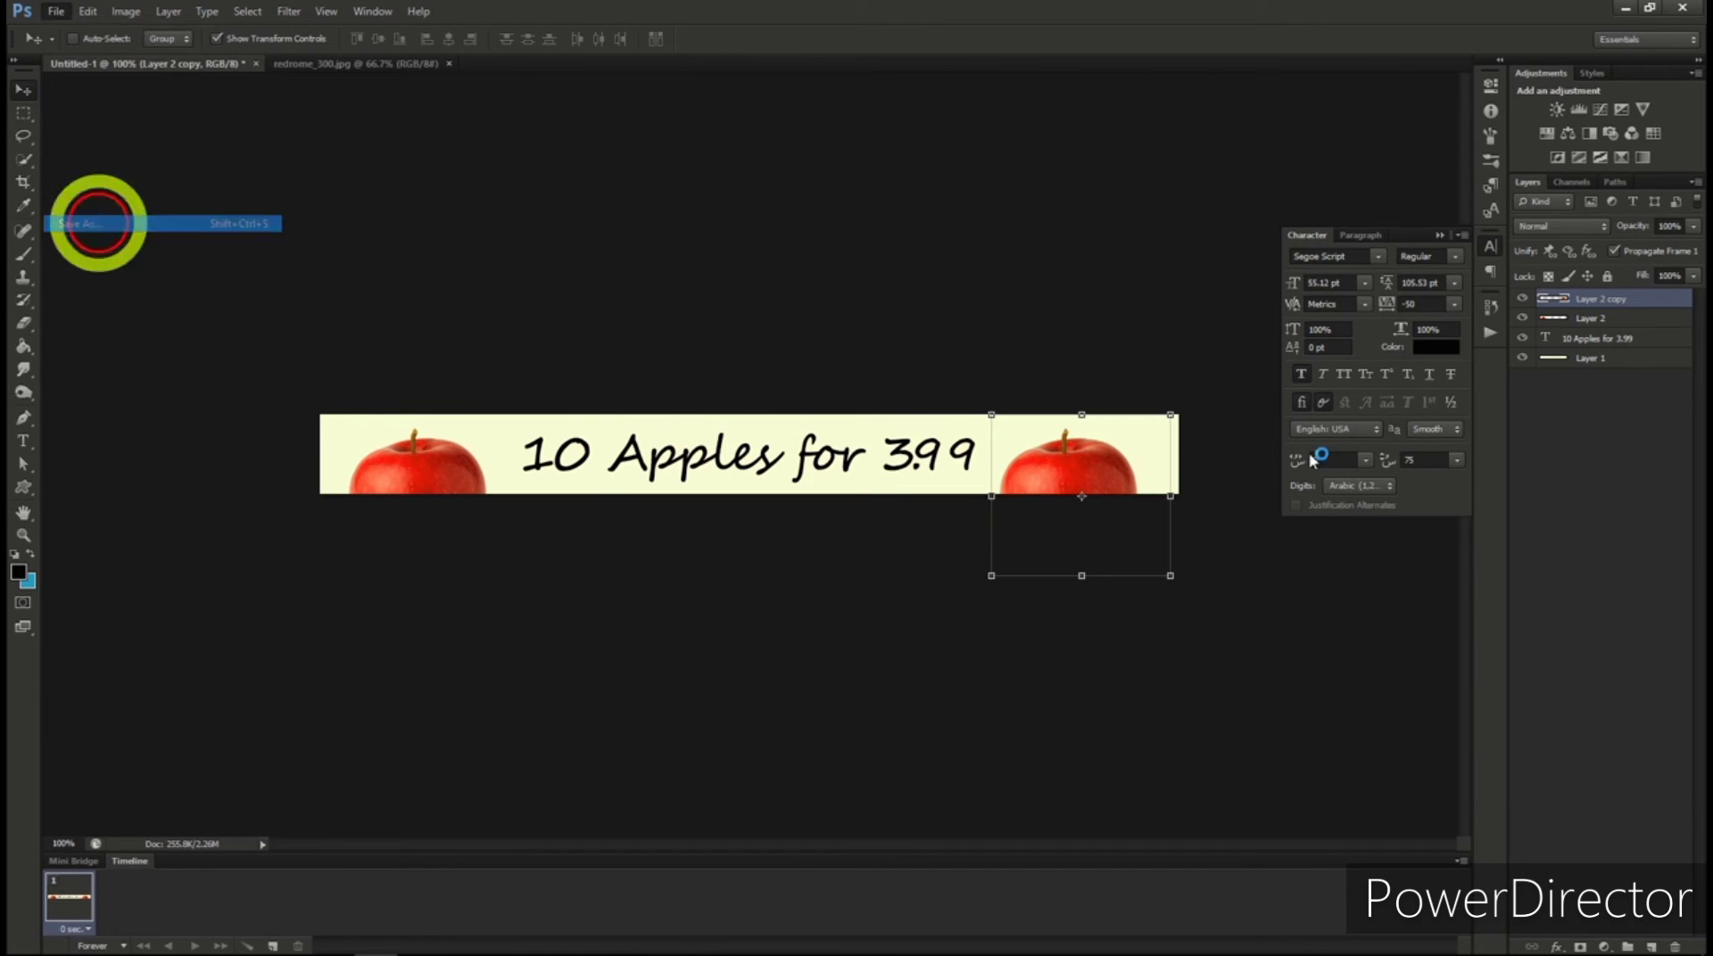
text(applead2)
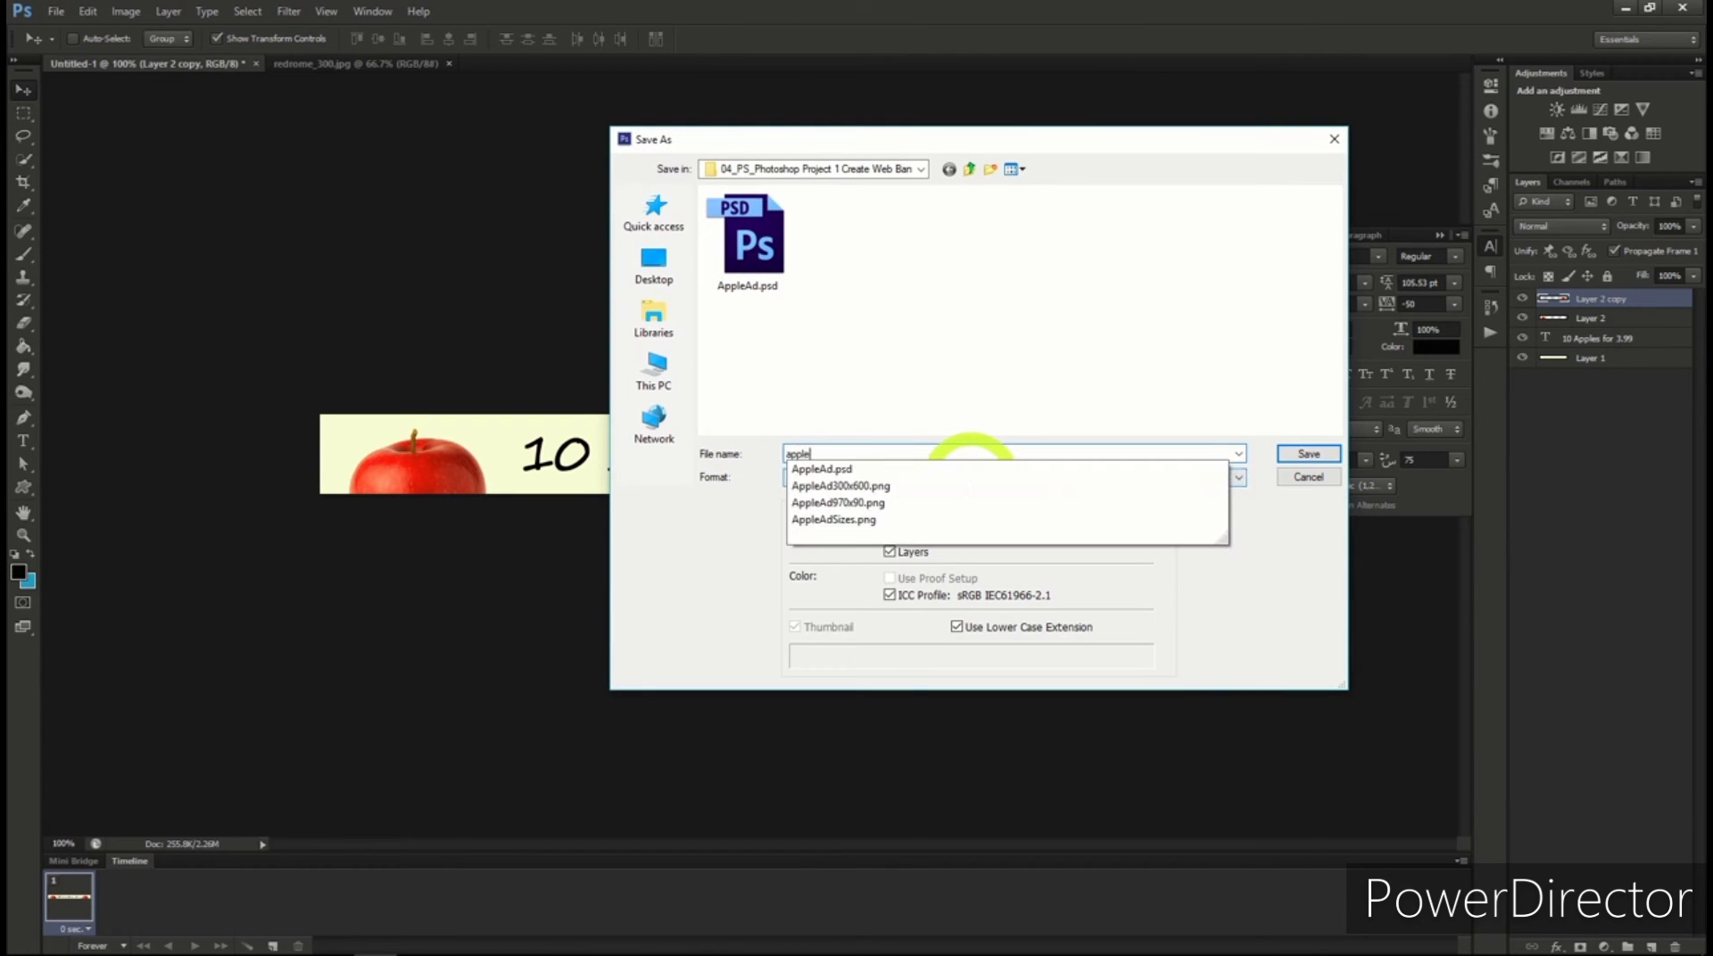
key(Return)
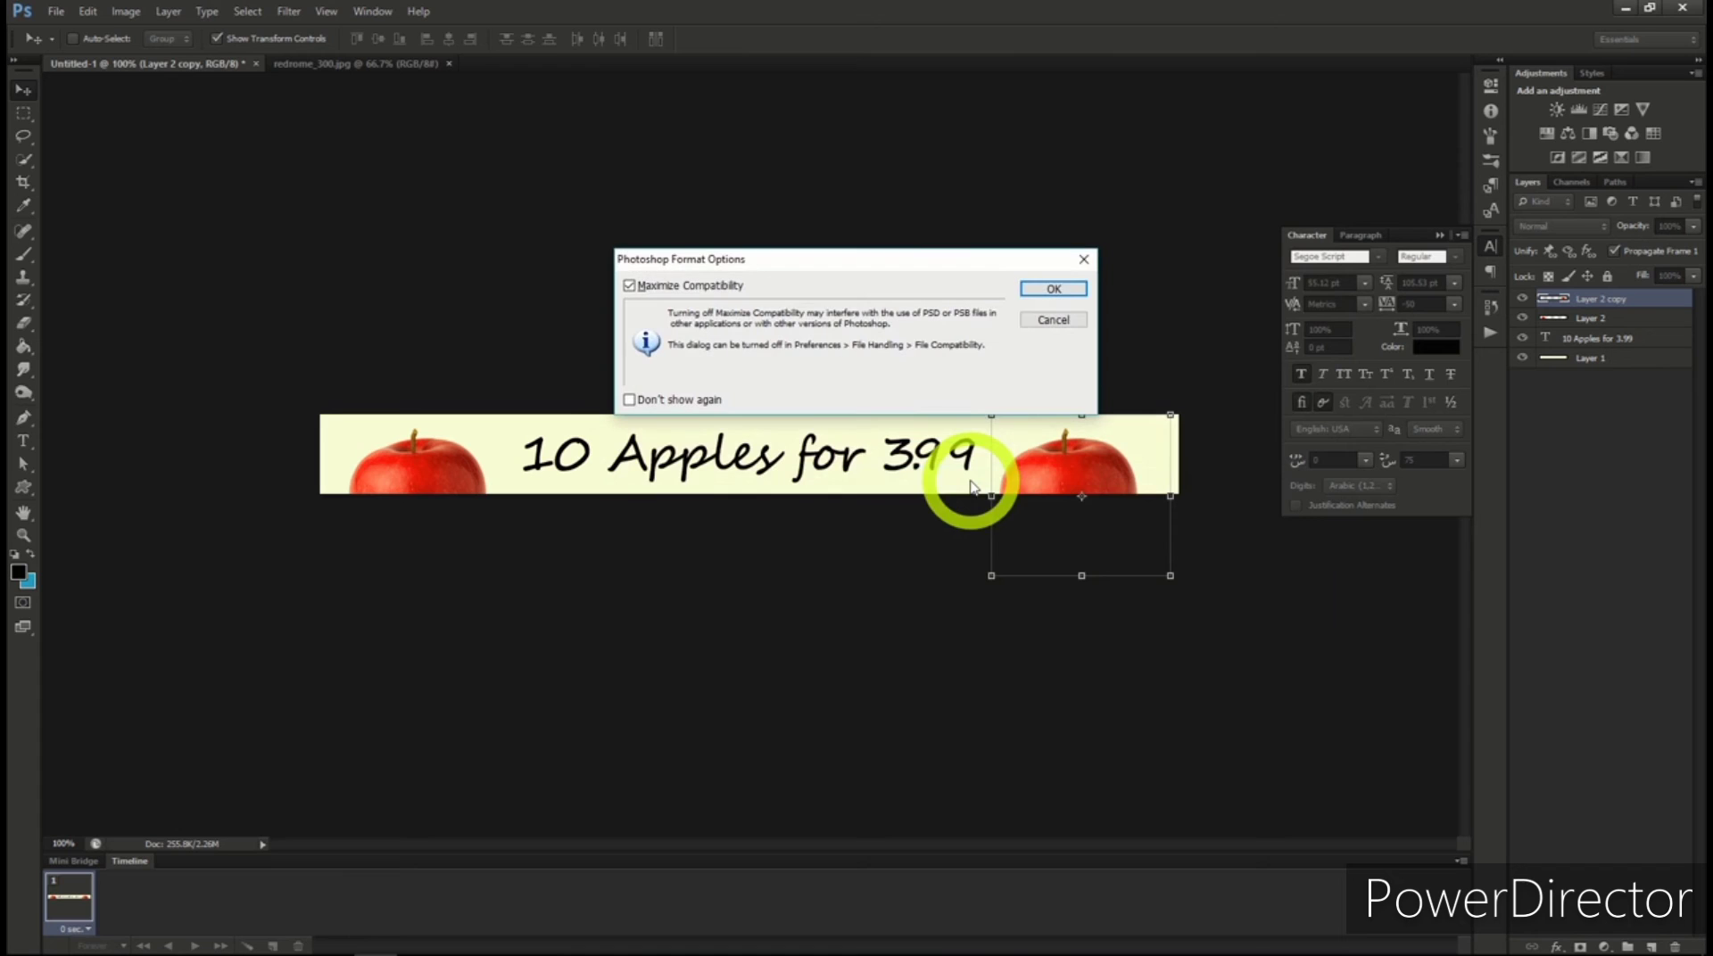
click(1038, 288)
click(807, 267)
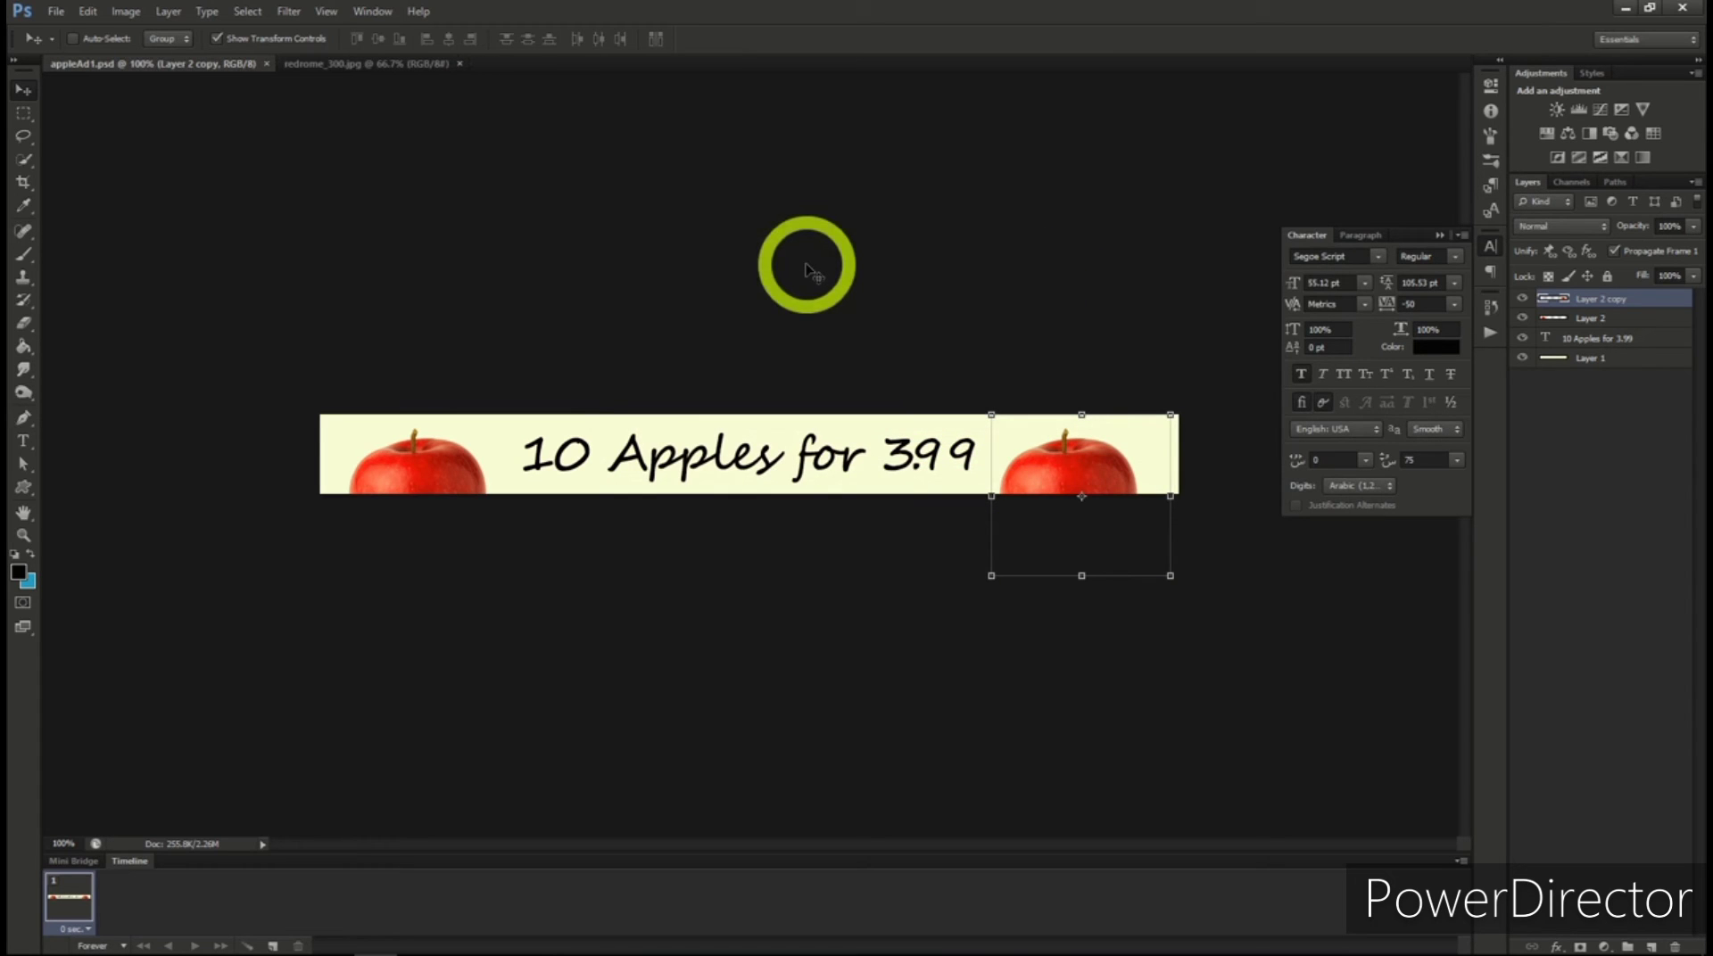
Resize the banner's canvas to 300 pixels wide and 600 pixels high, anchored at the centre
click(128, 12)
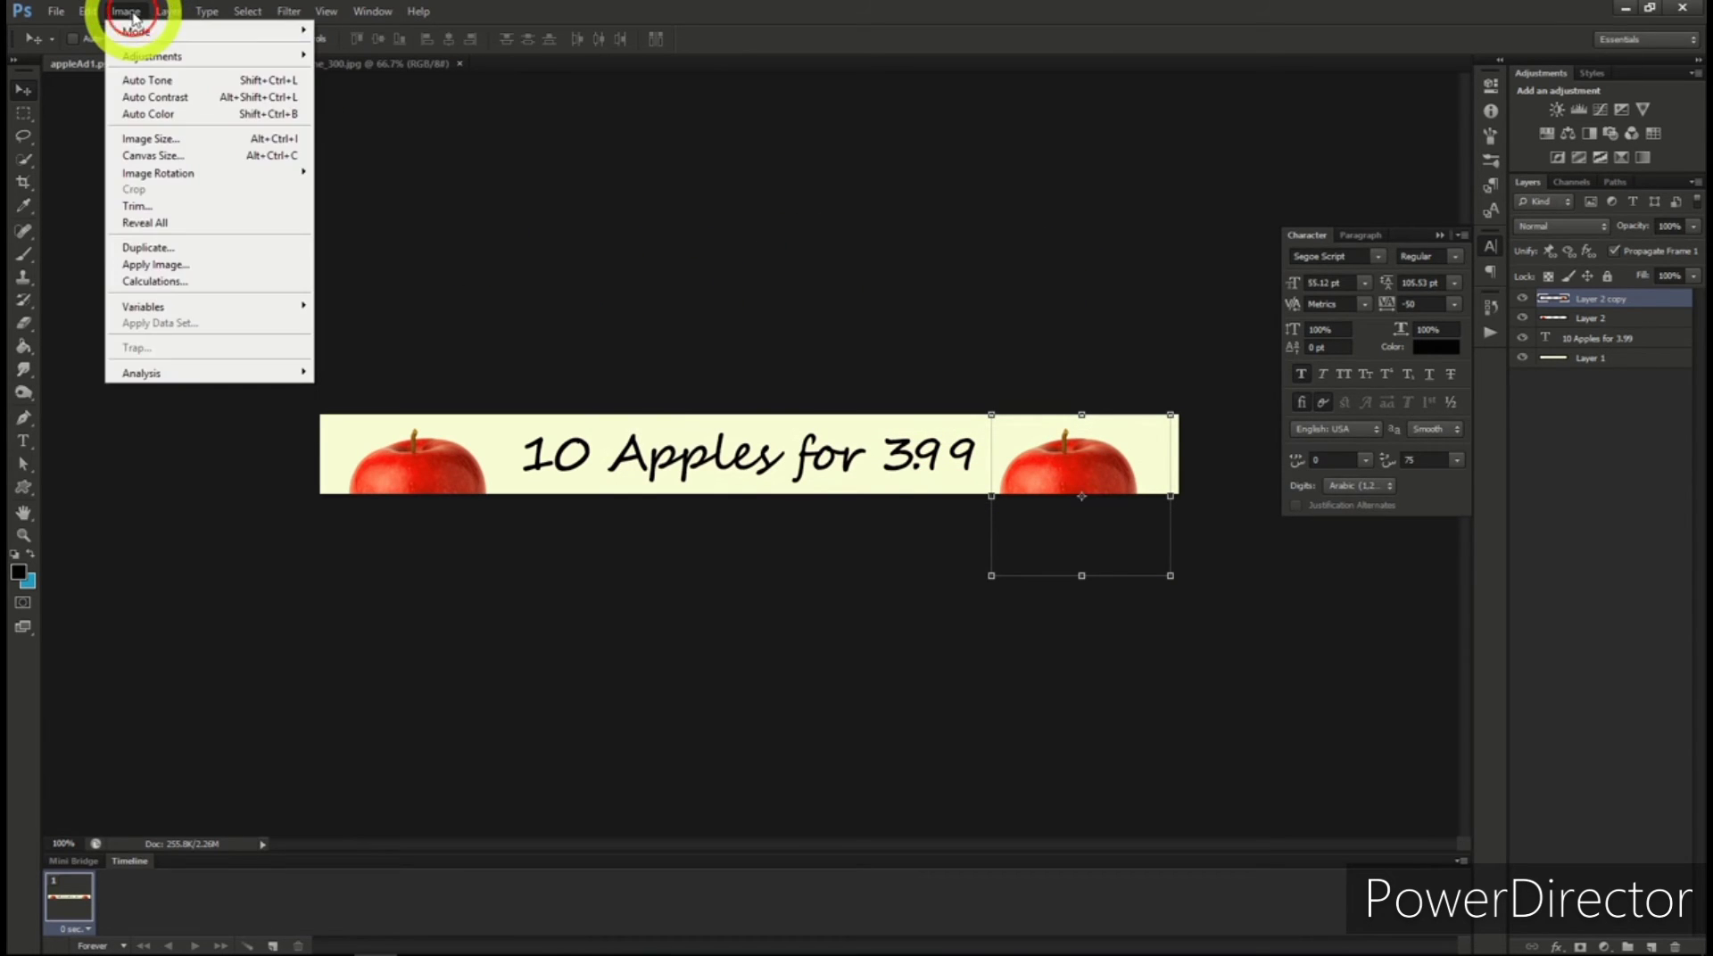
click(175, 157)
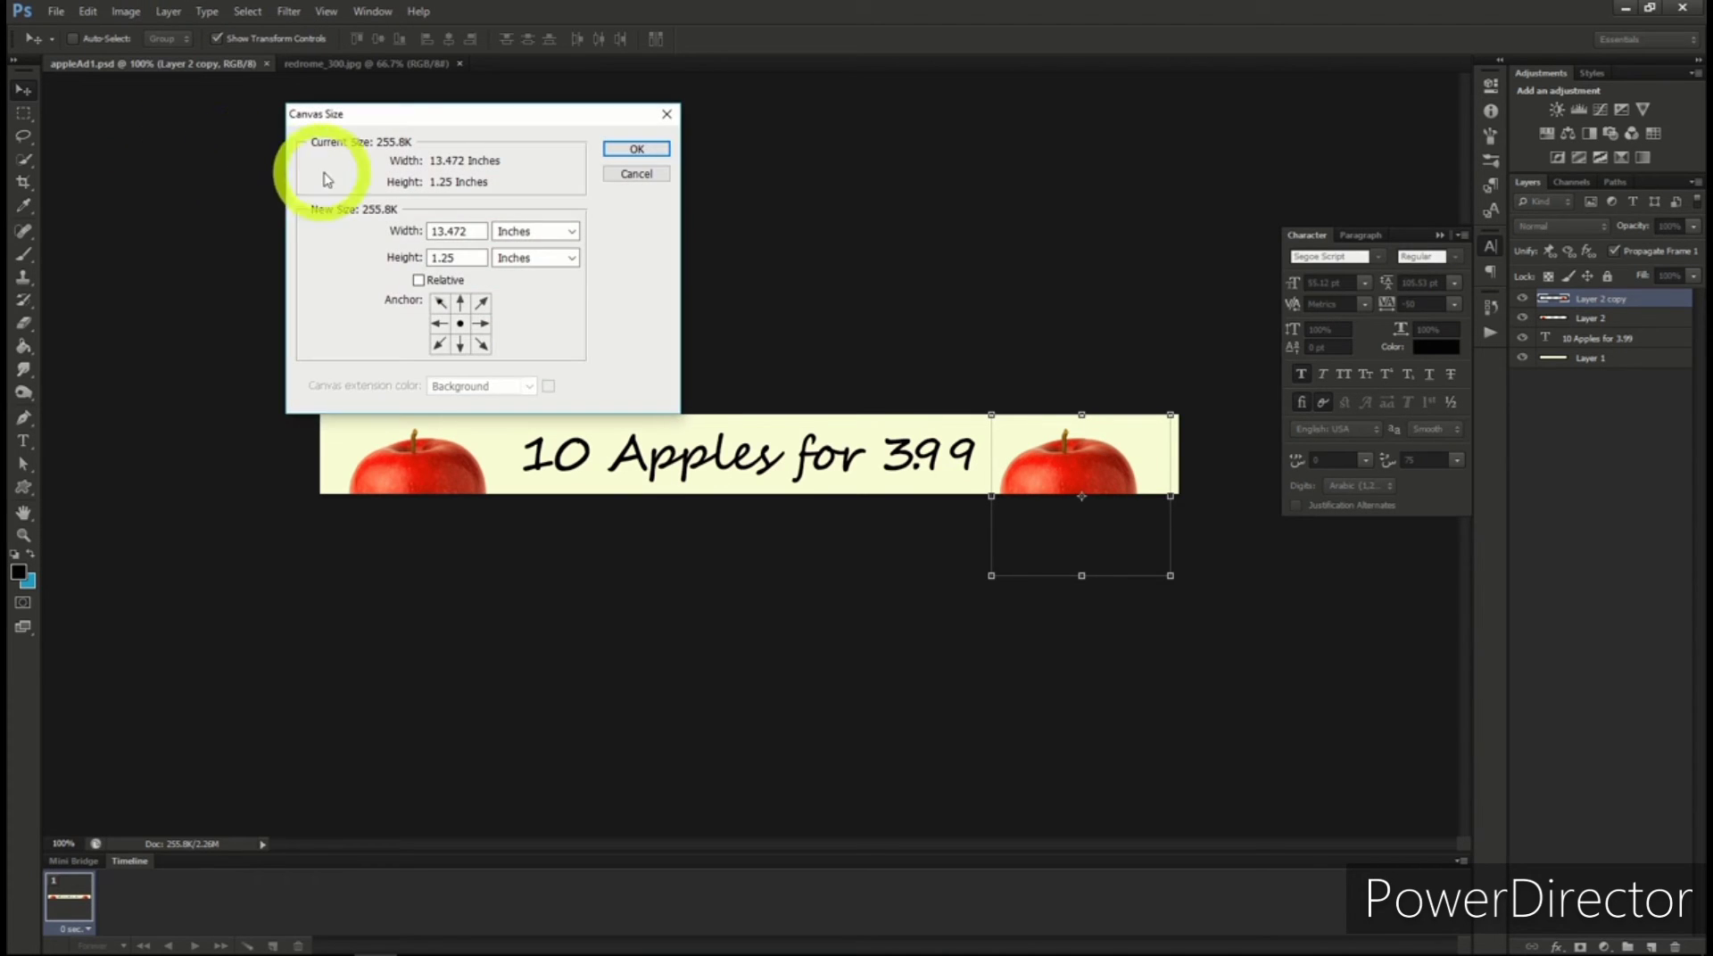
click(516, 234)
click(524, 259)
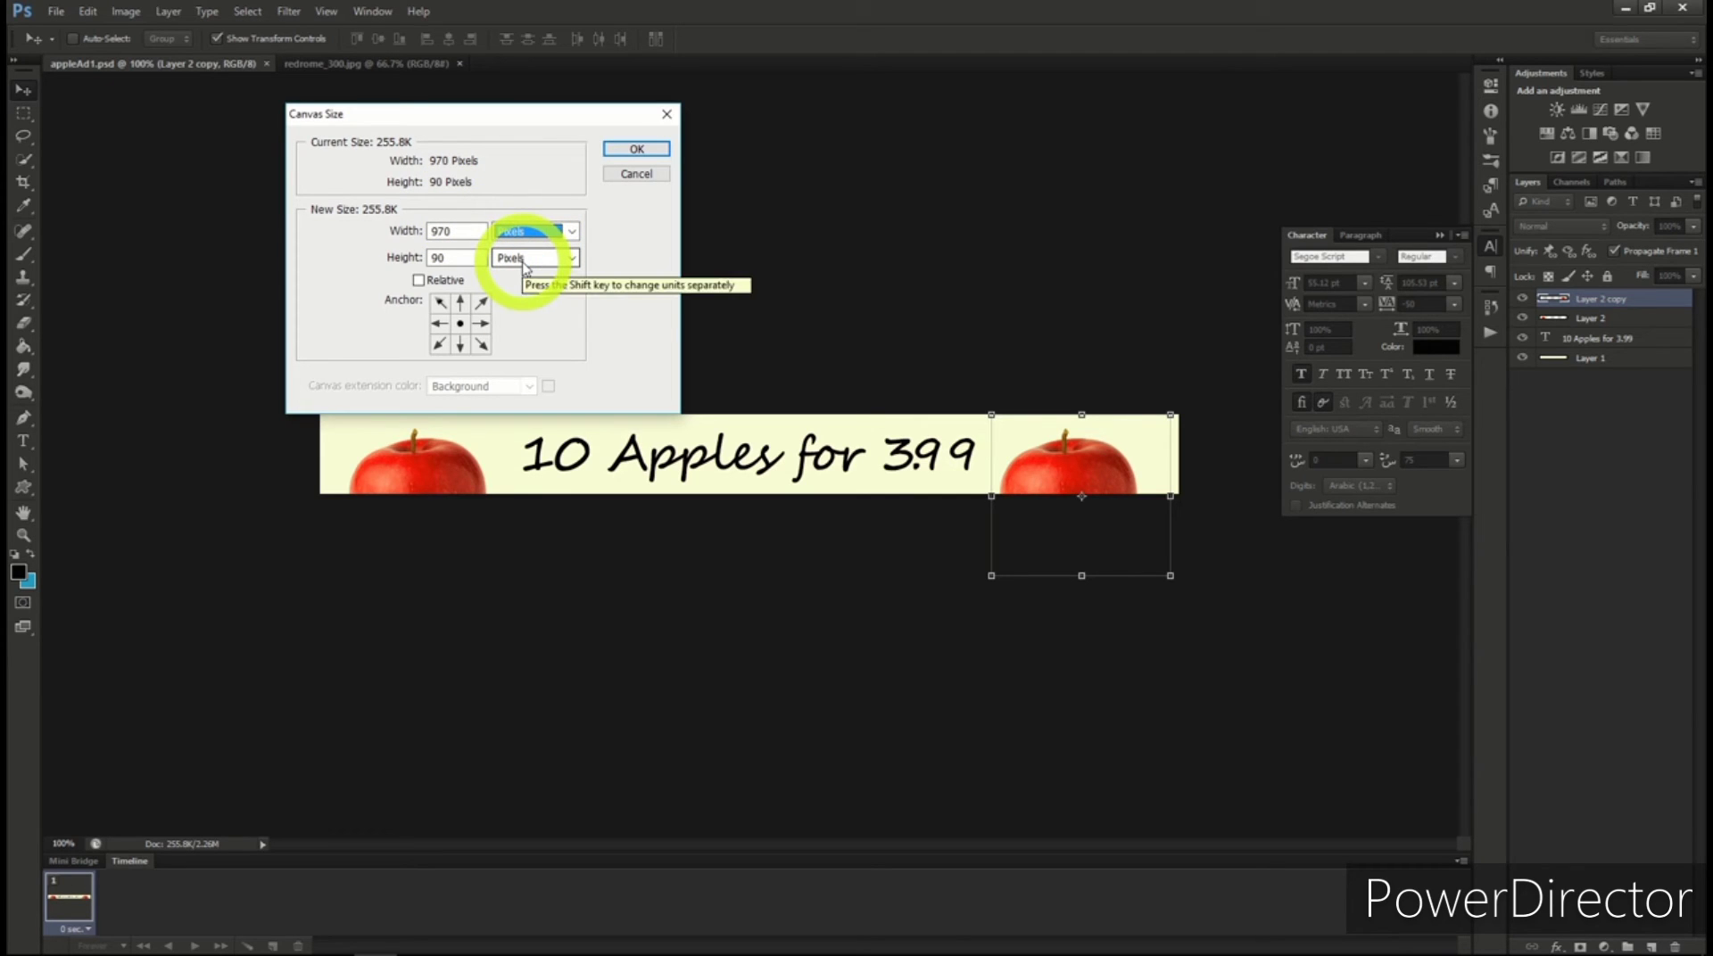
click(372, 230)
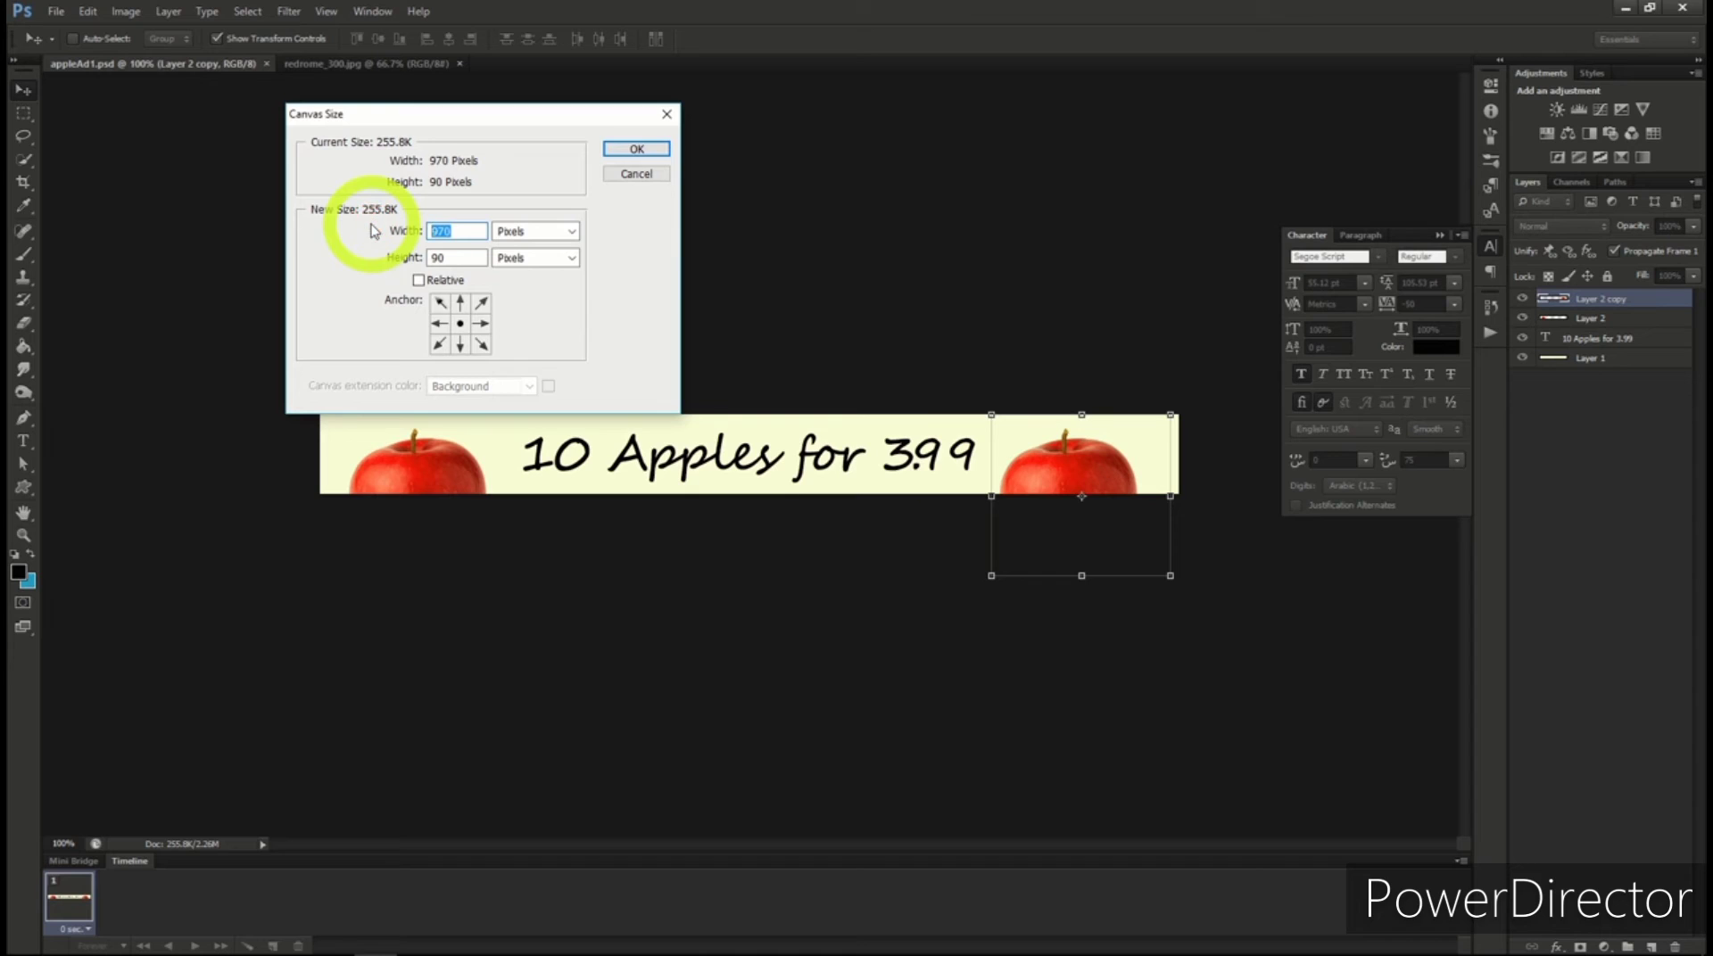
text(300)
click(363, 256)
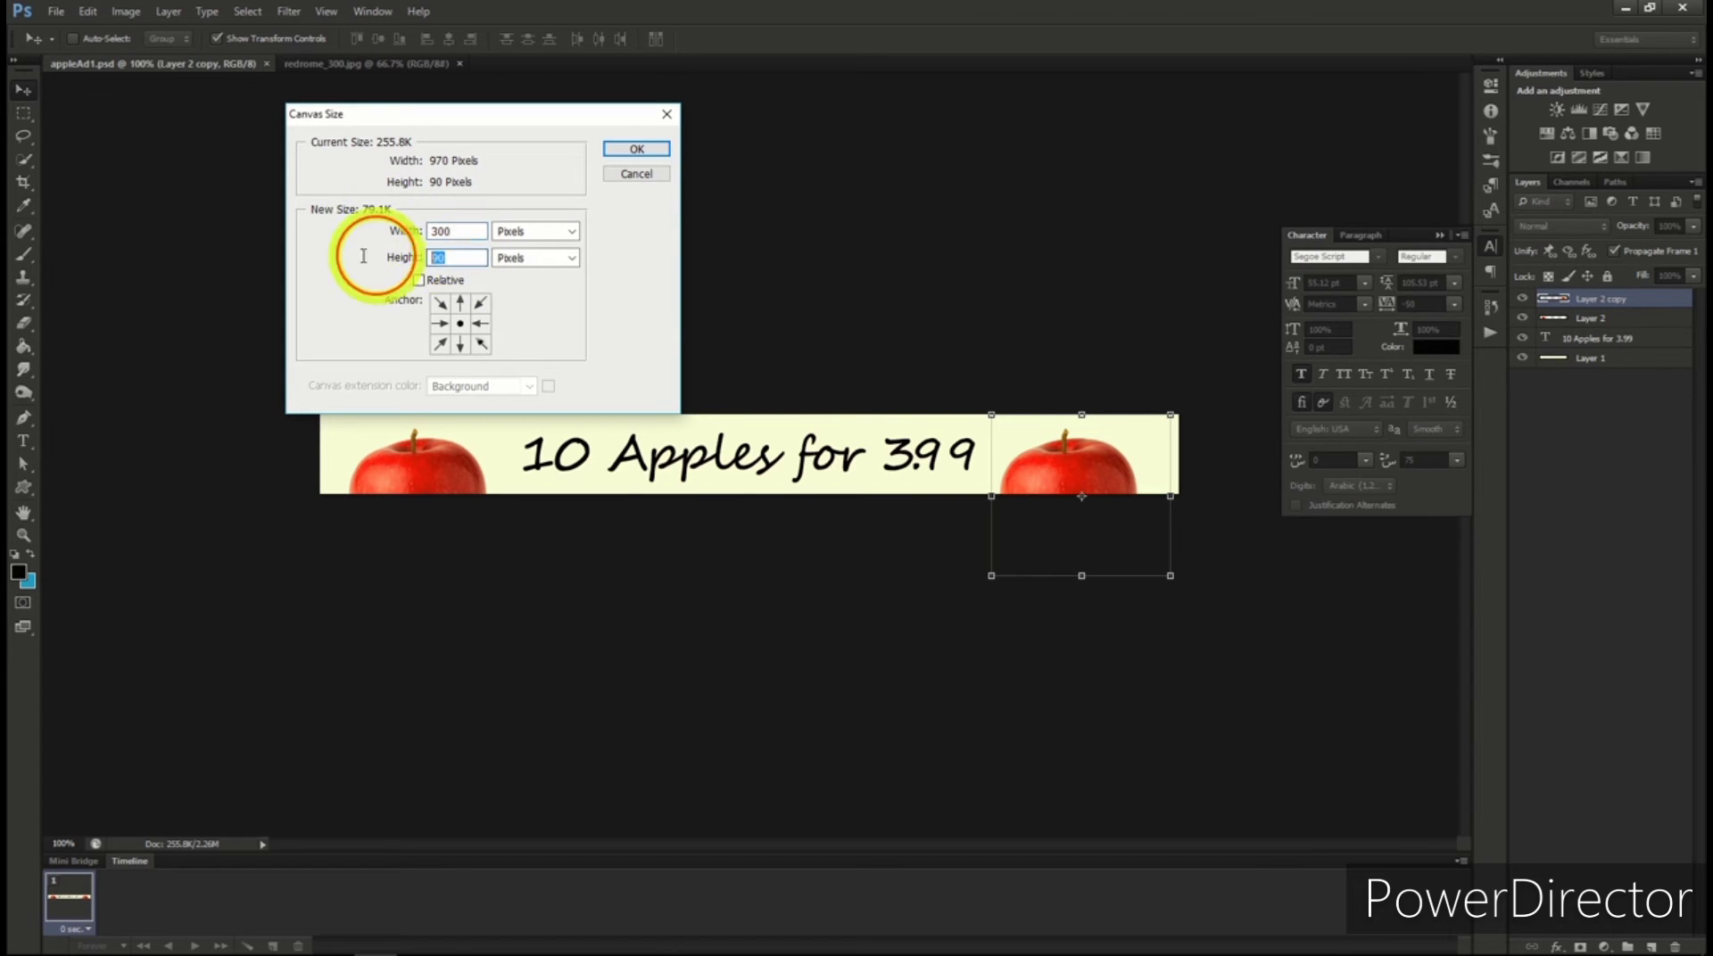
text(600)
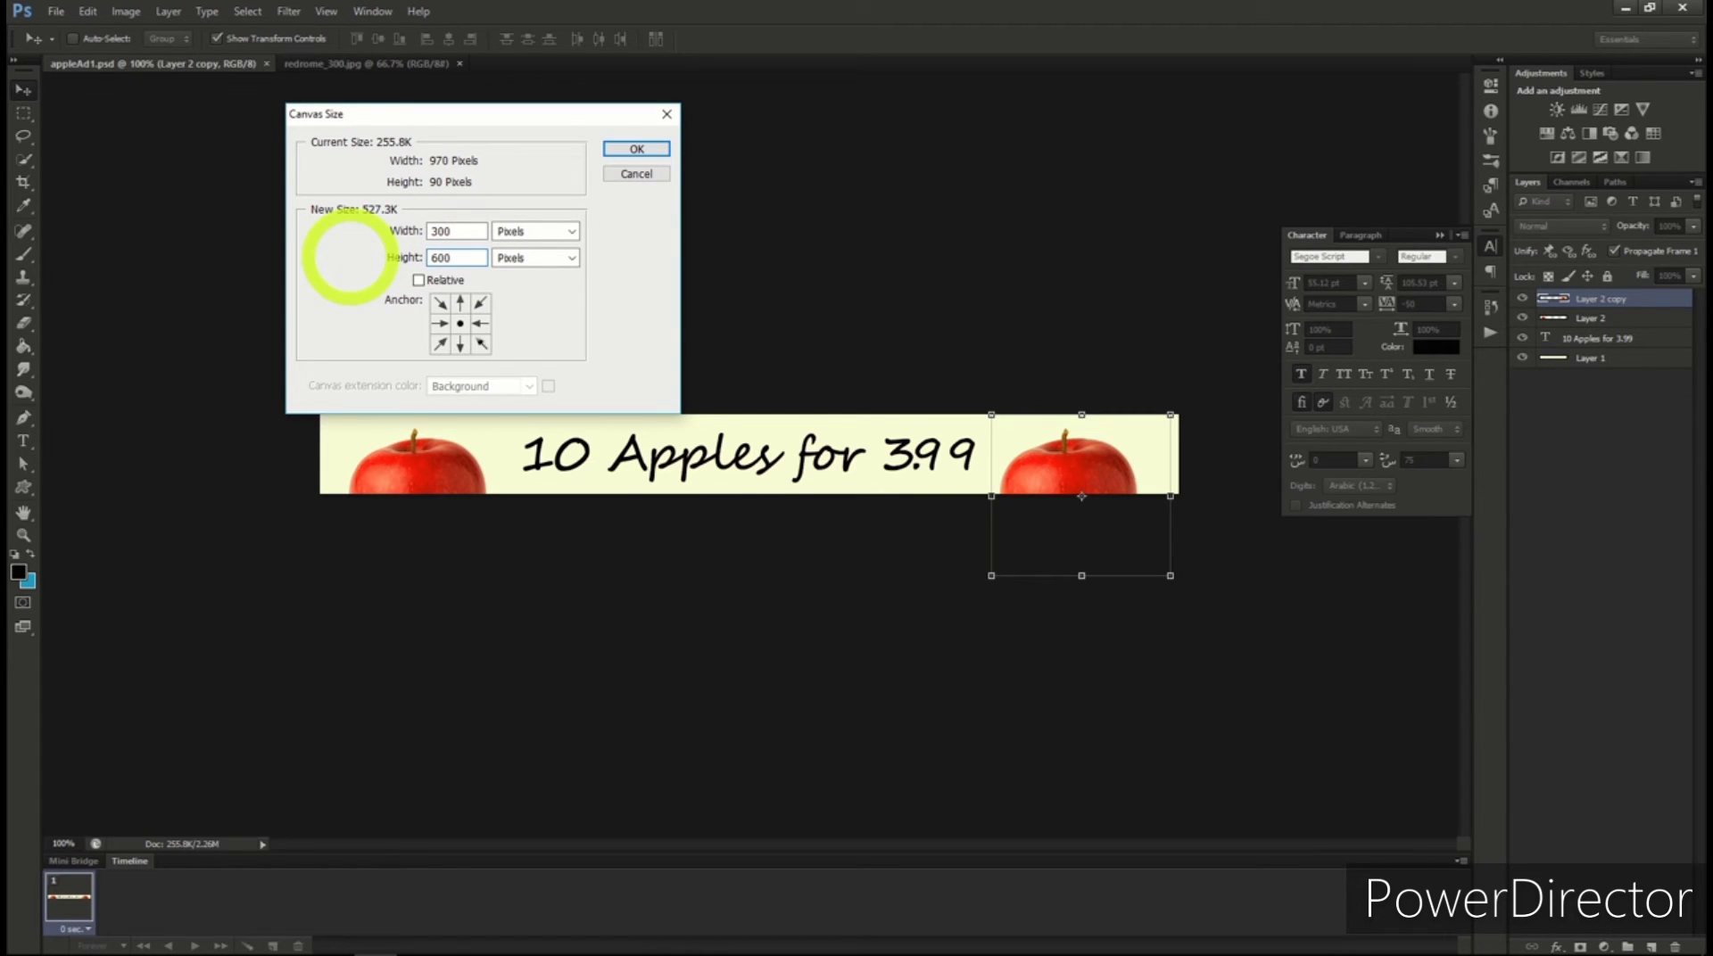
click(633, 150)
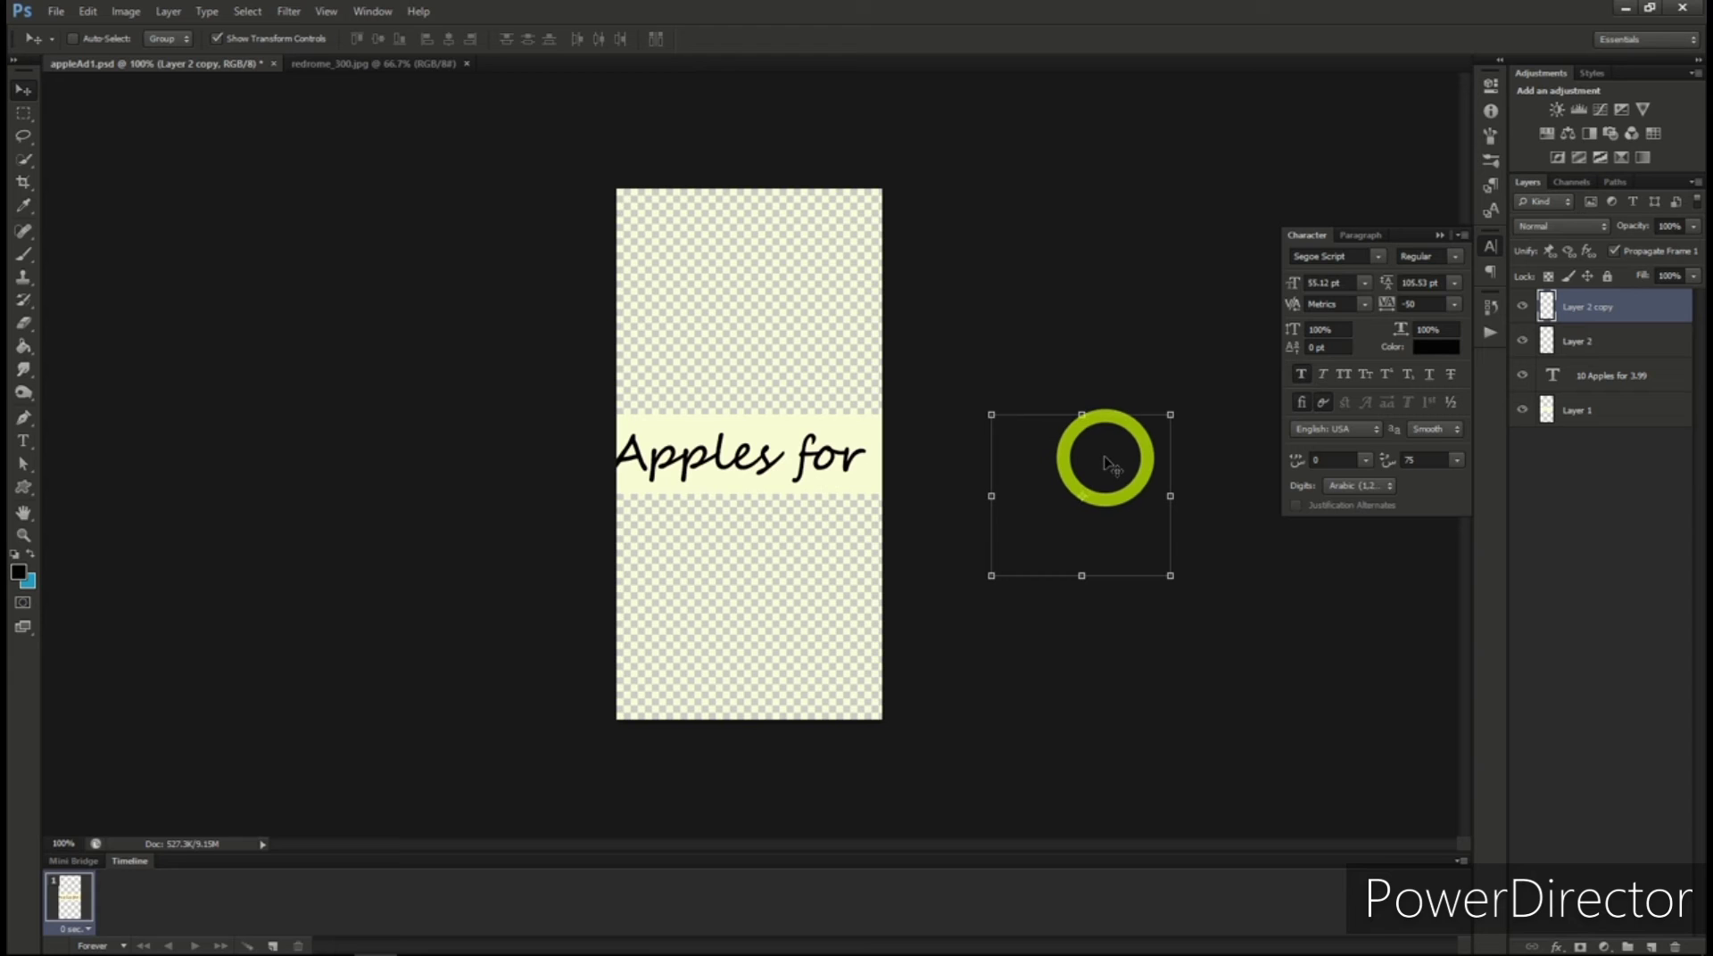
Move the Layer 2 copy apple to the bottom of the tall canvas and the Layer 2 apple to the top
drag(1111, 451, 794, 593)
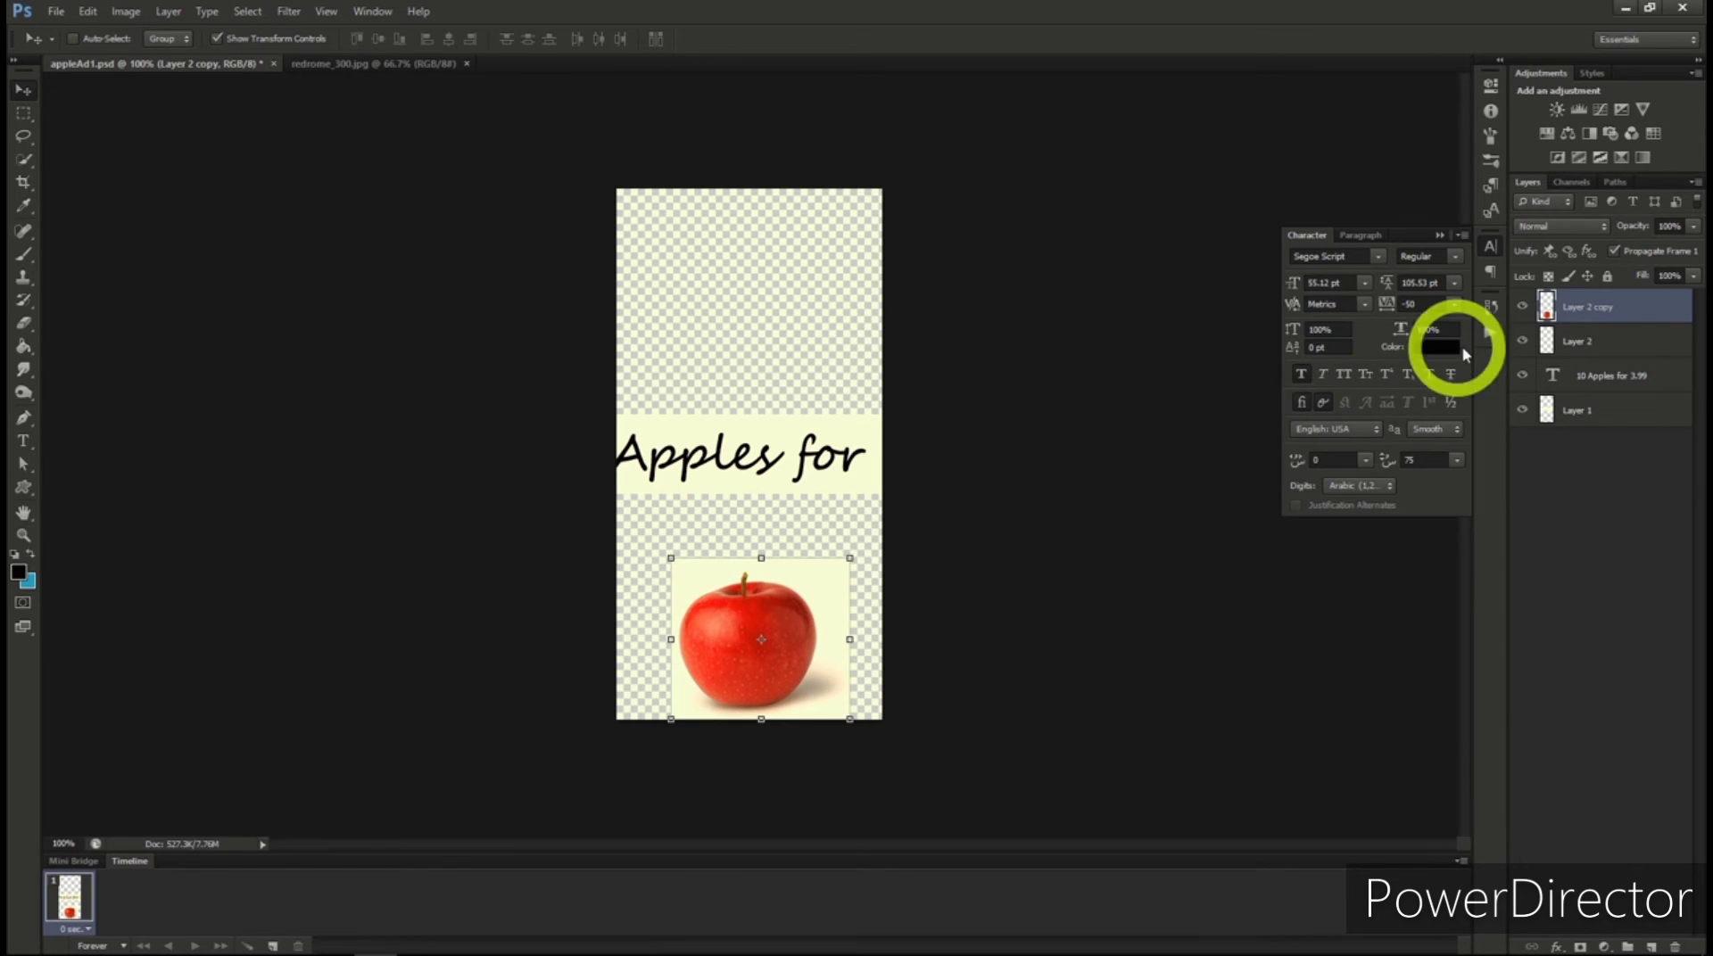
click(1570, 340)
mouse_move(459, 459)
mouse_down()
mouse_move(624, 364)
mouse_move(790, 233)
mouse_up()
Fill the transparent areas above and below the text with the cream foreground colour on Layer 2, and fill Layer 1 too
key(g)
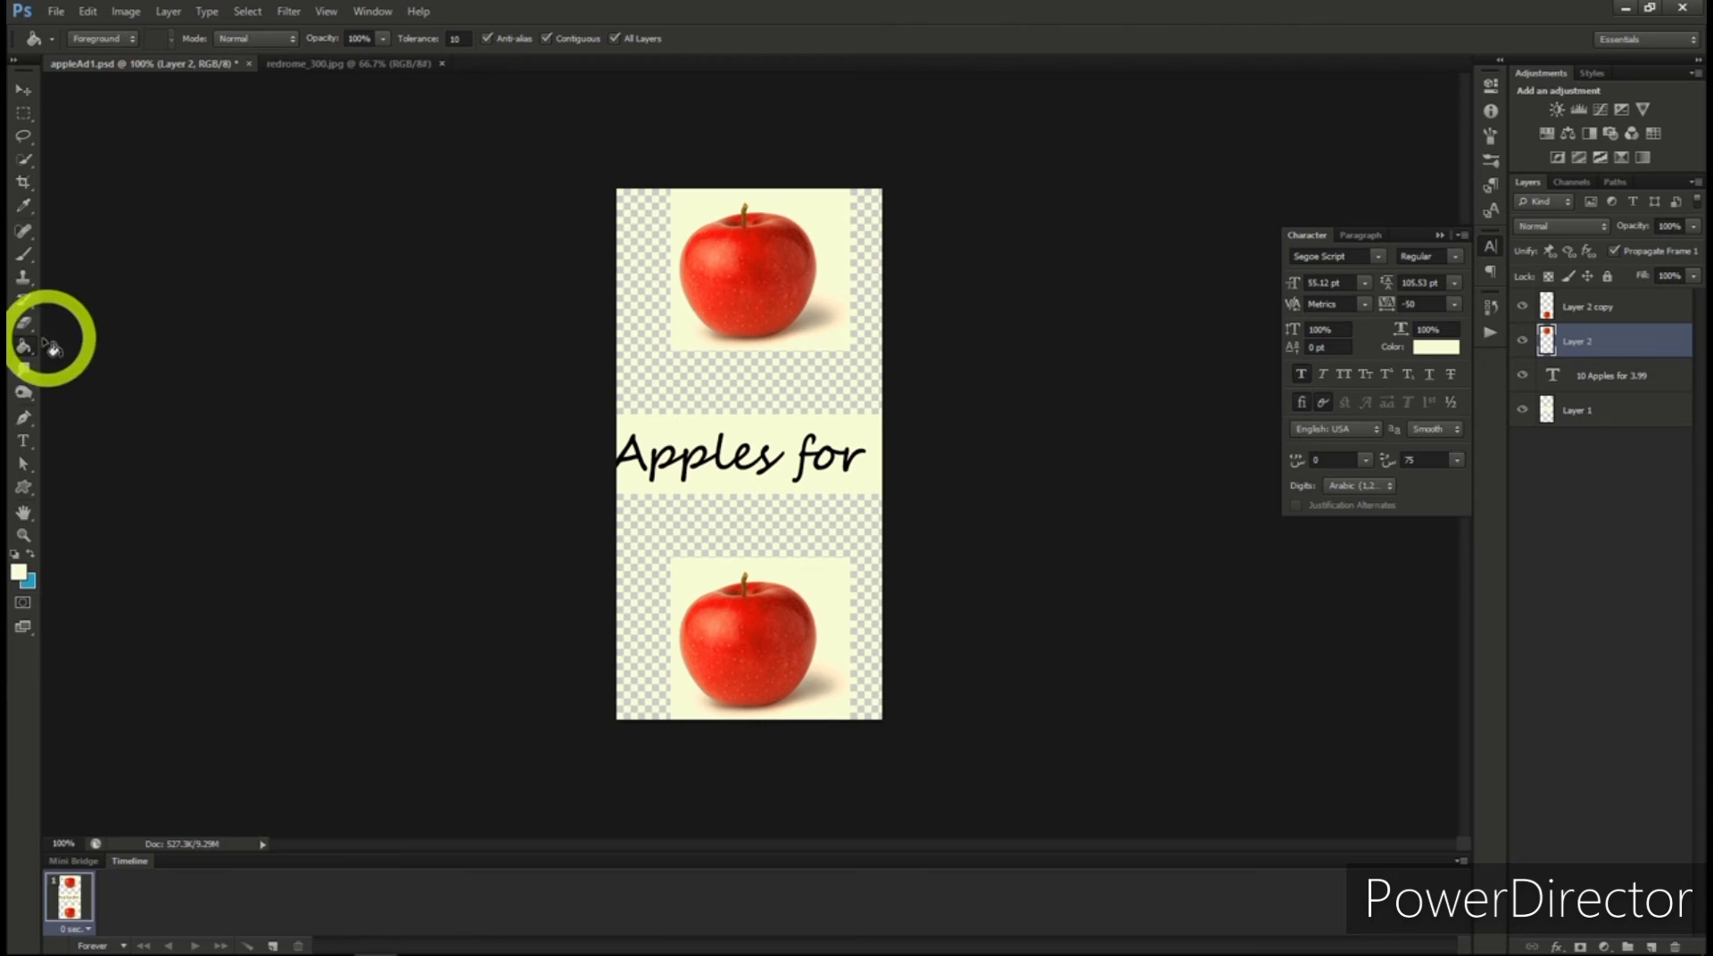
click(26, 346)
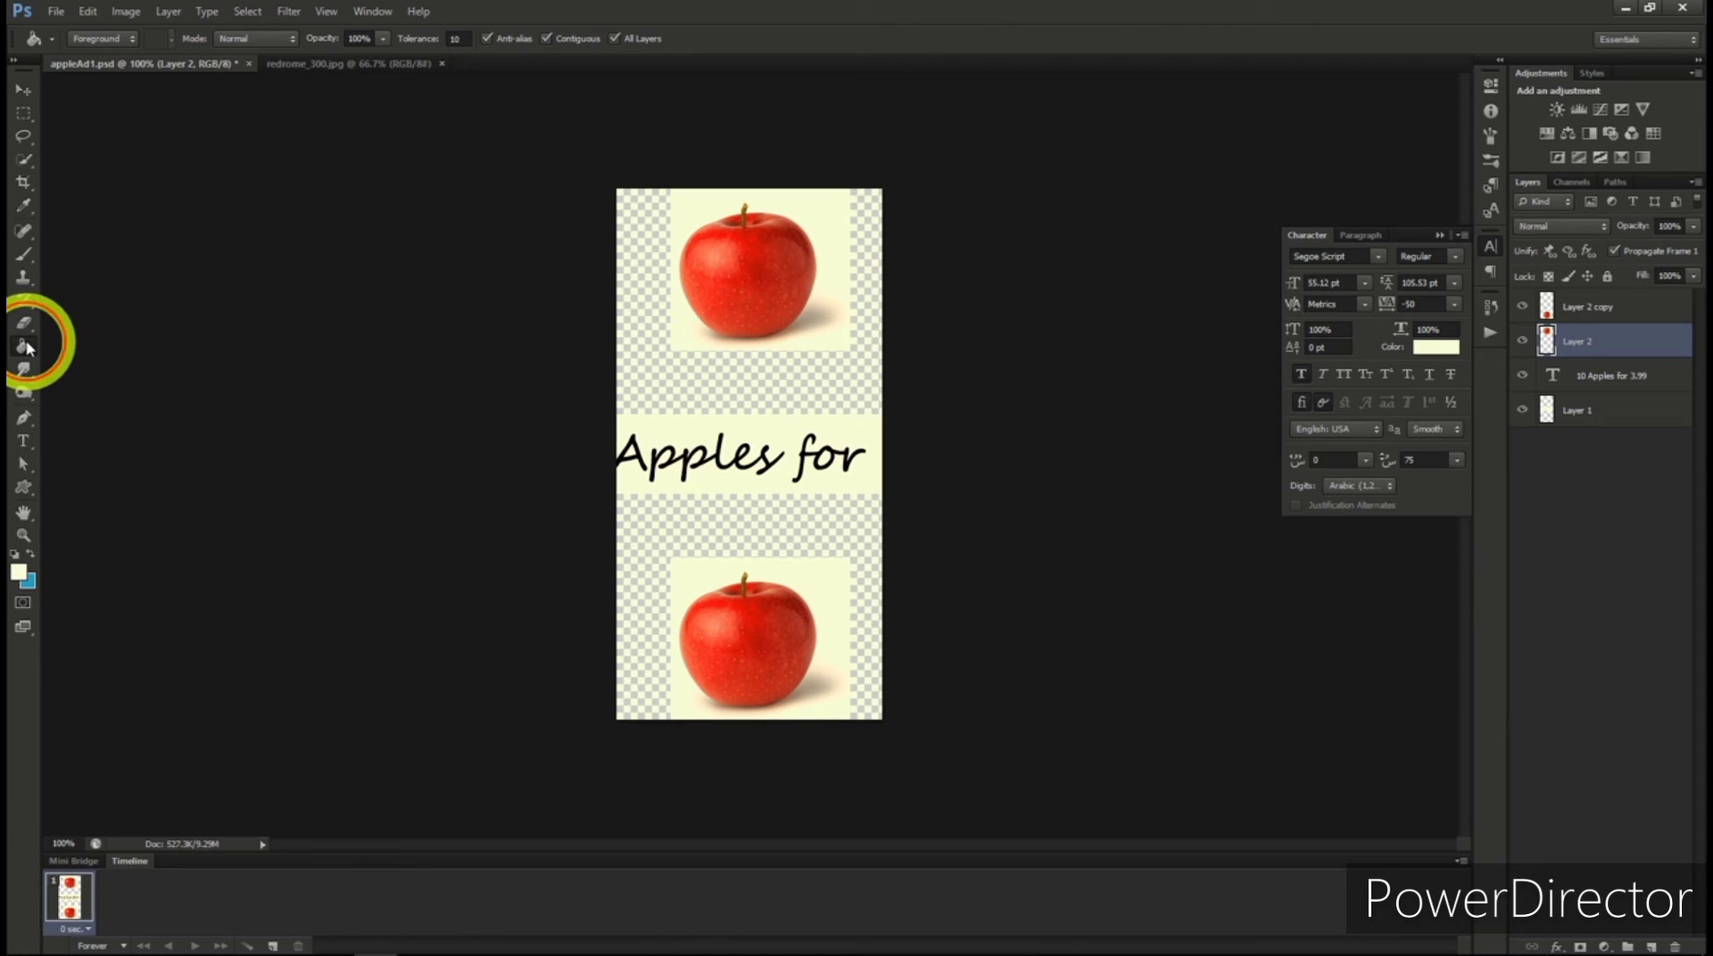
click(730, 403)
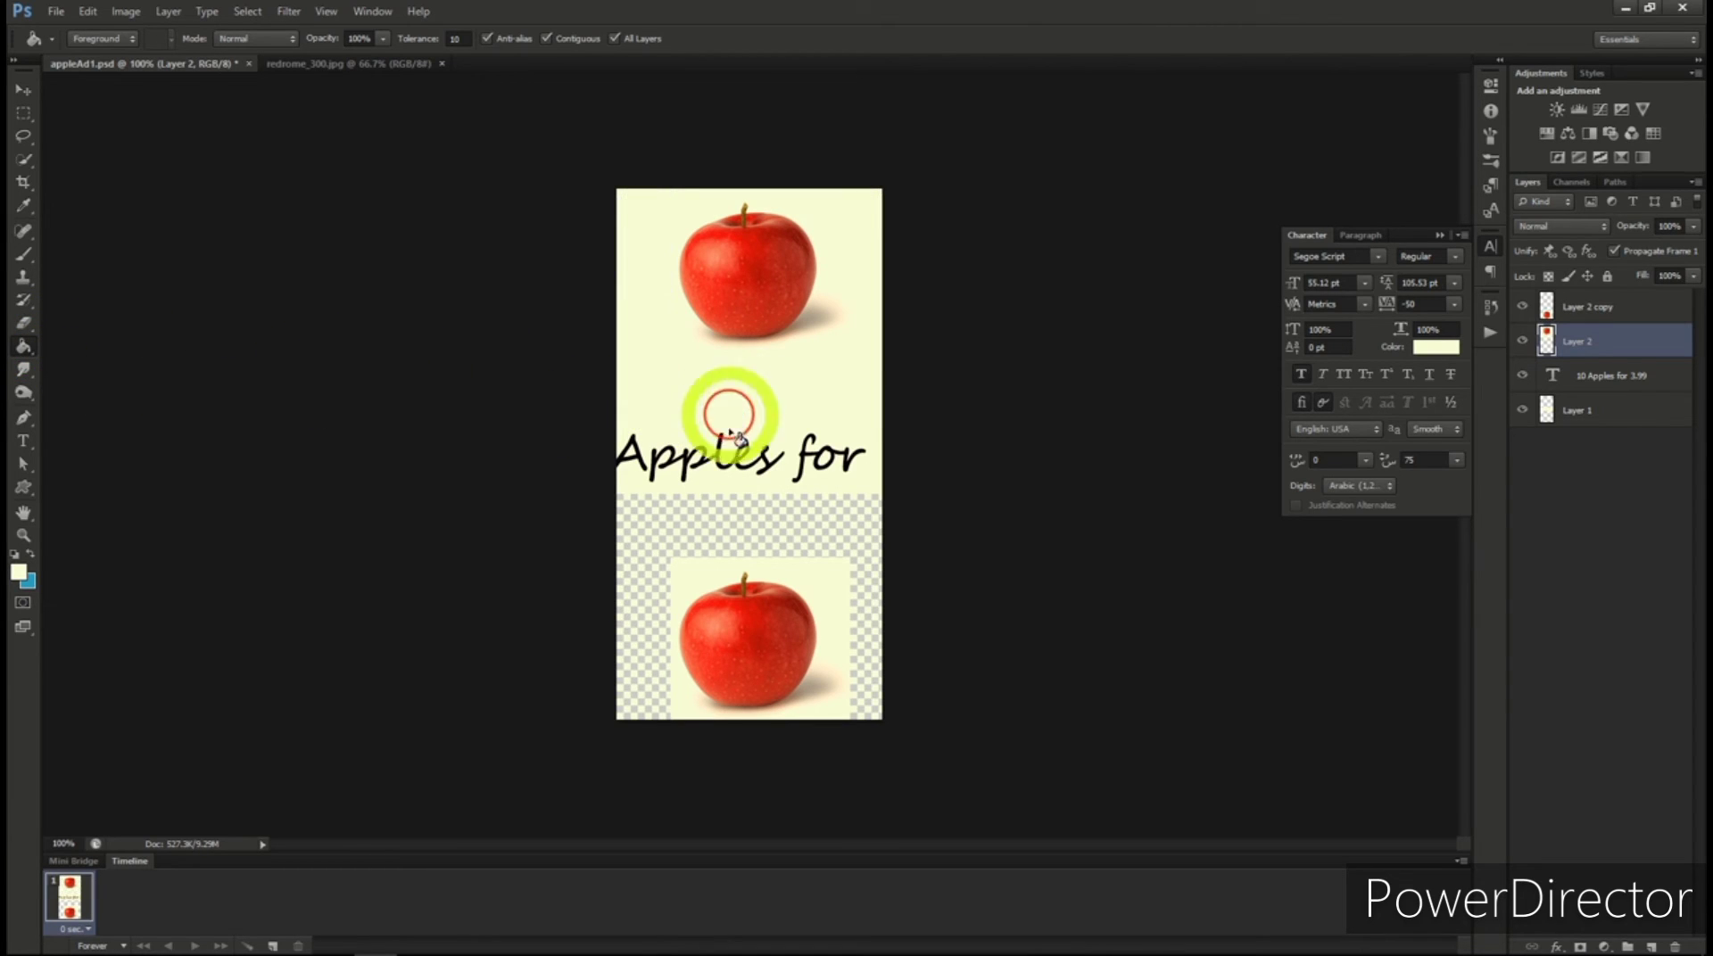
click(733, 530)
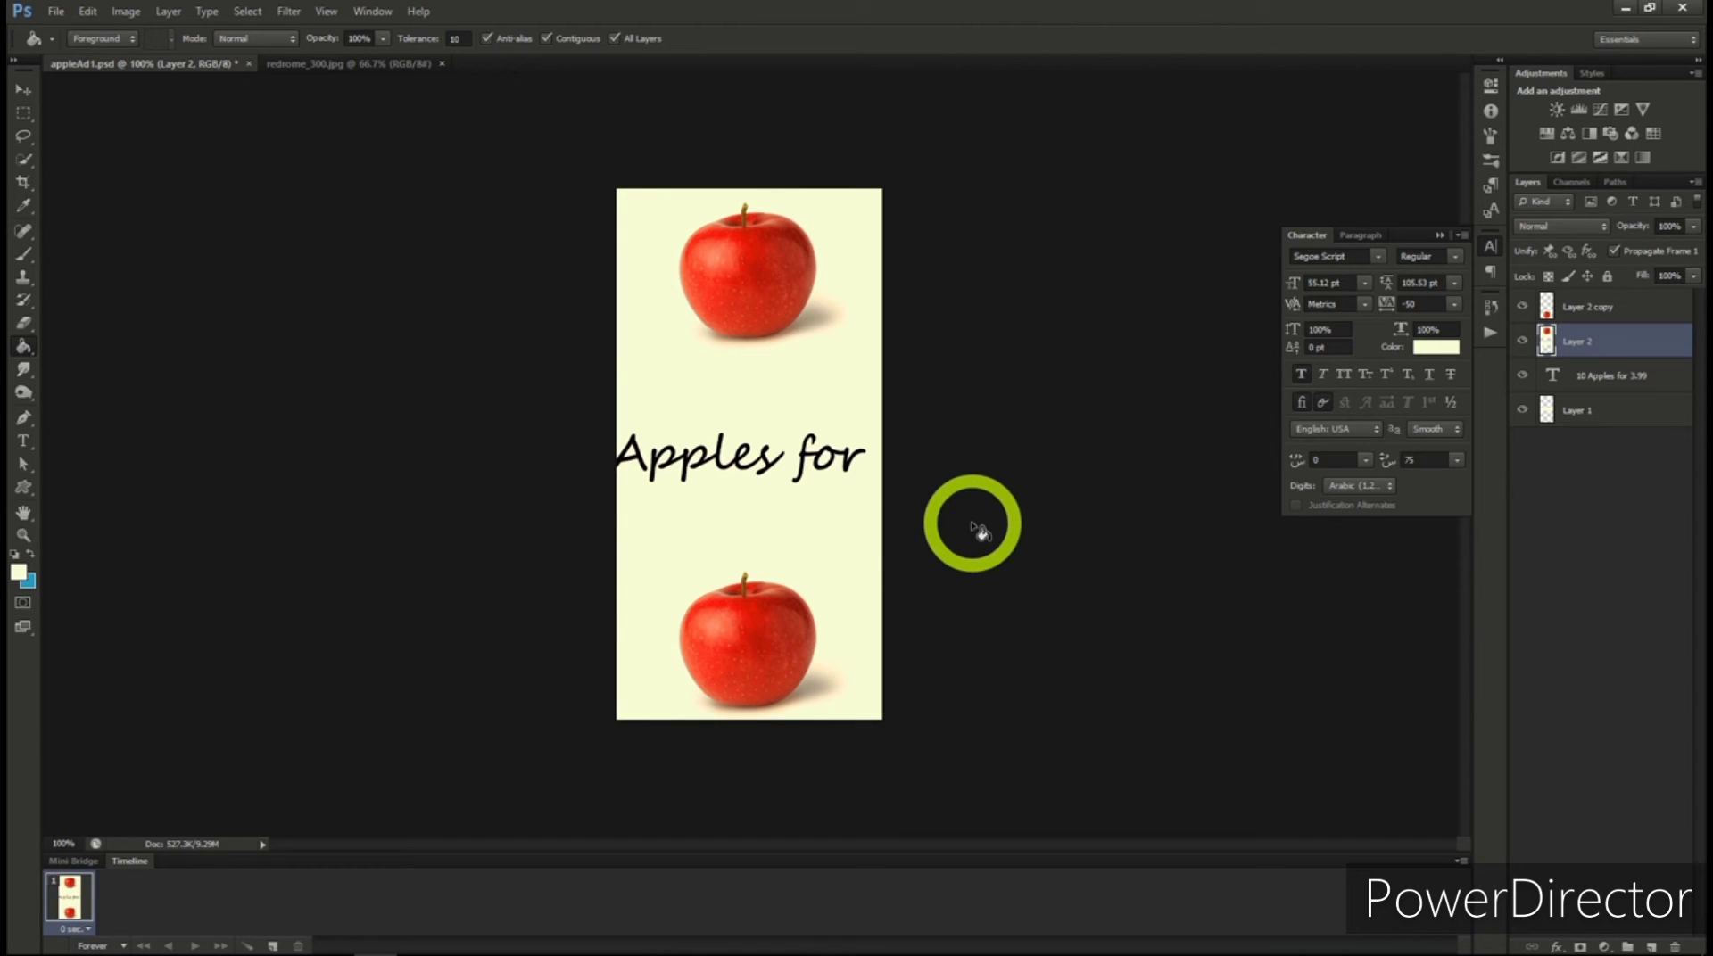
click(1586, 408)
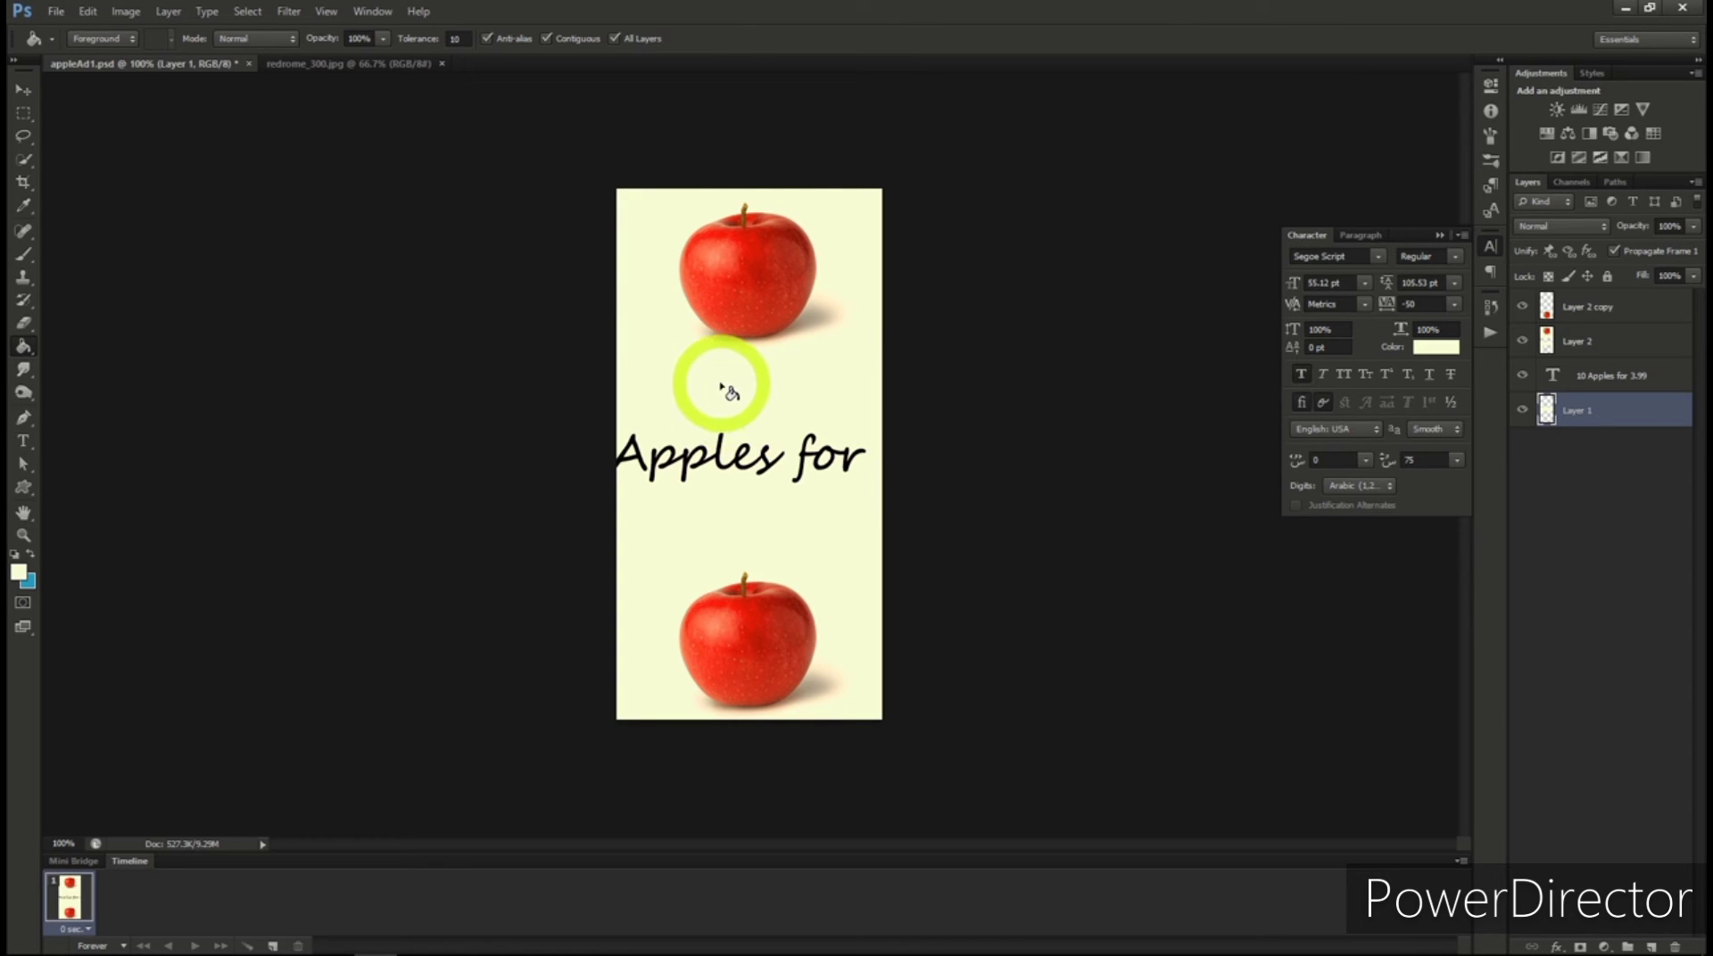
click(649, 301)
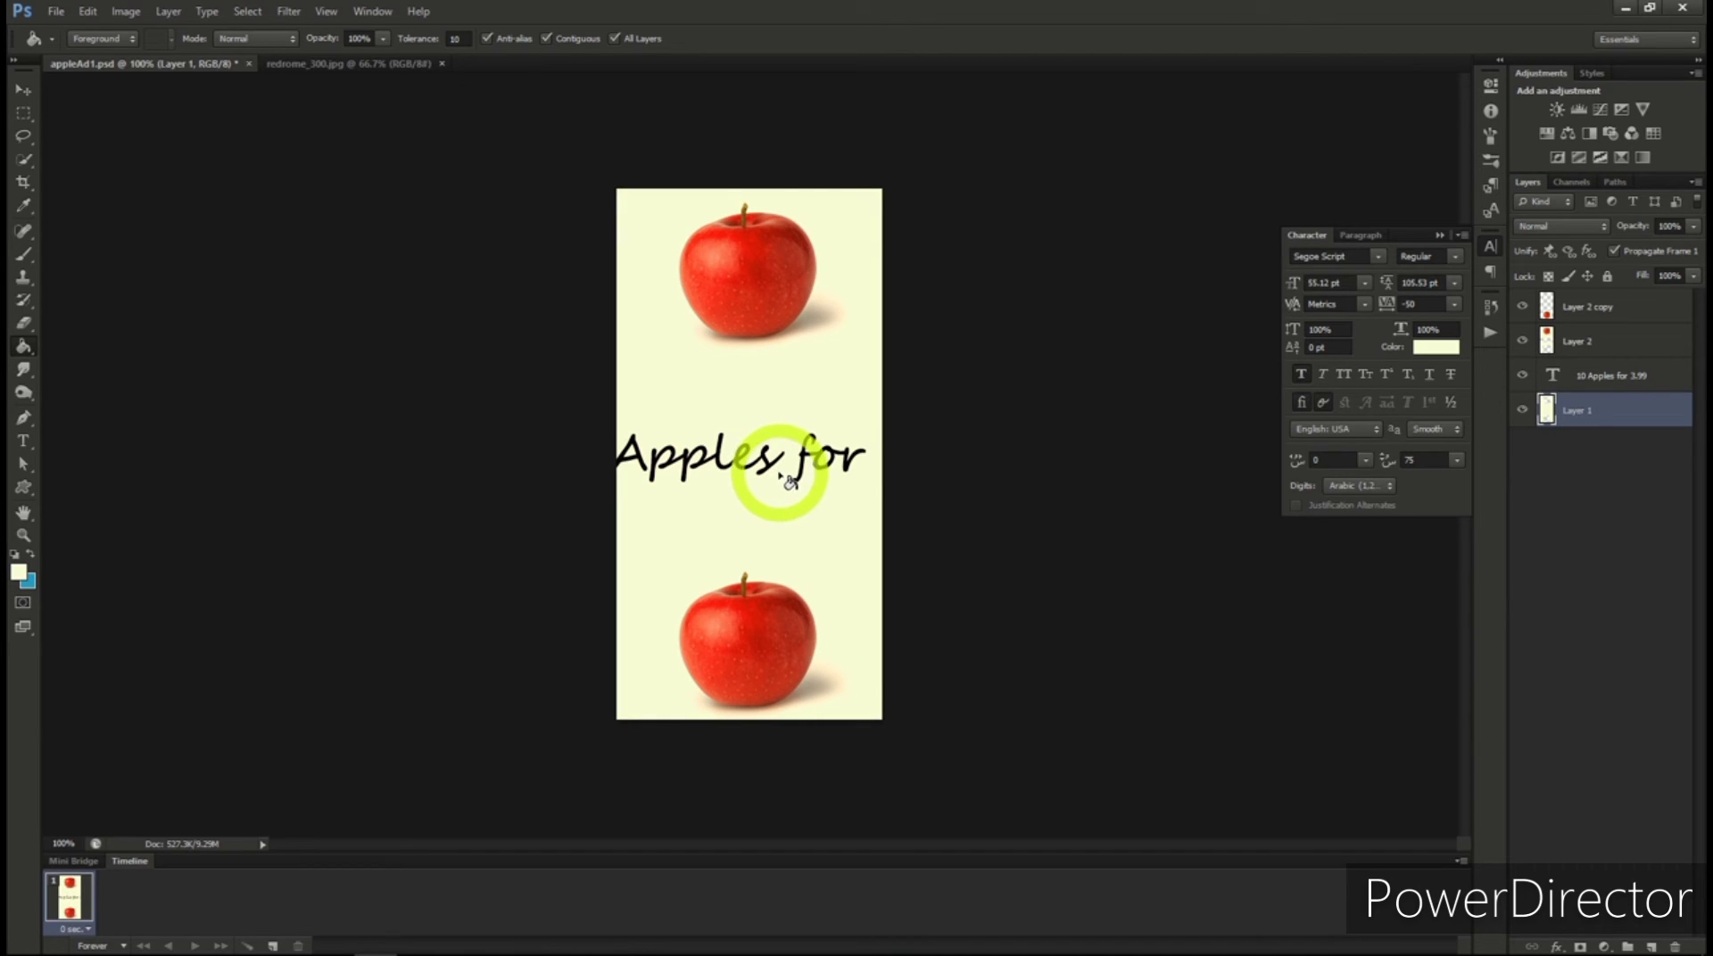
Break the banner text after "Apples" so that "for 3.99" starts on a second line
click(23, 441)
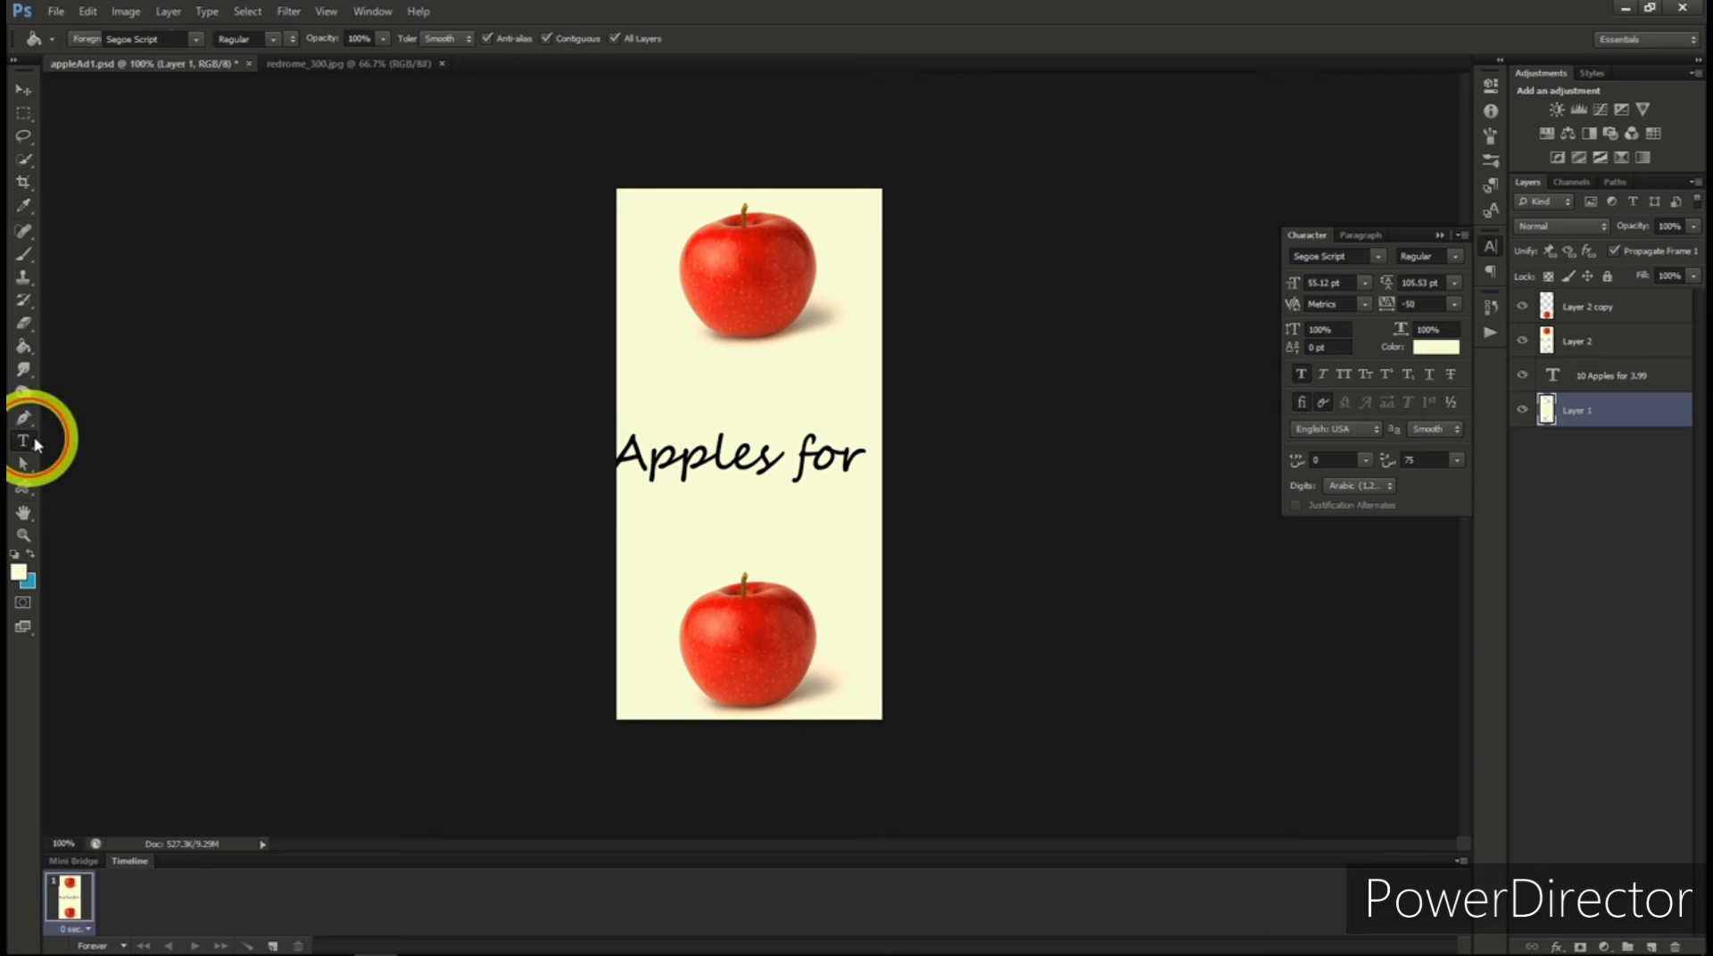
click(618, 460)
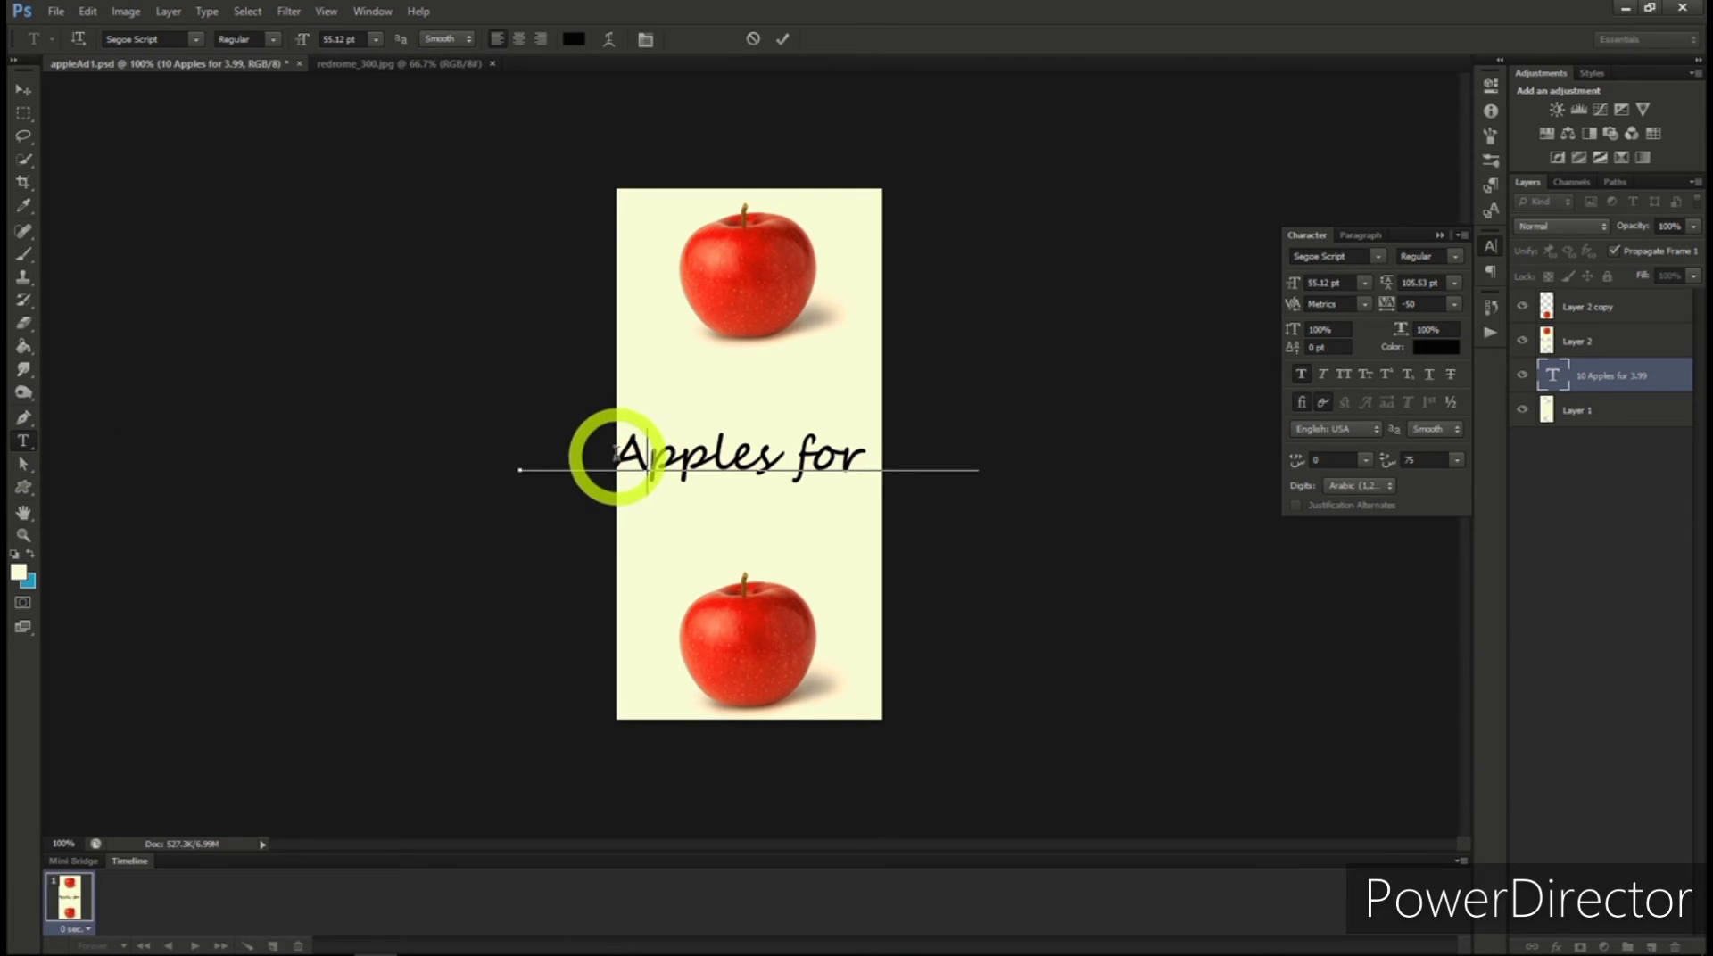
click(776, 453)
key(Return)
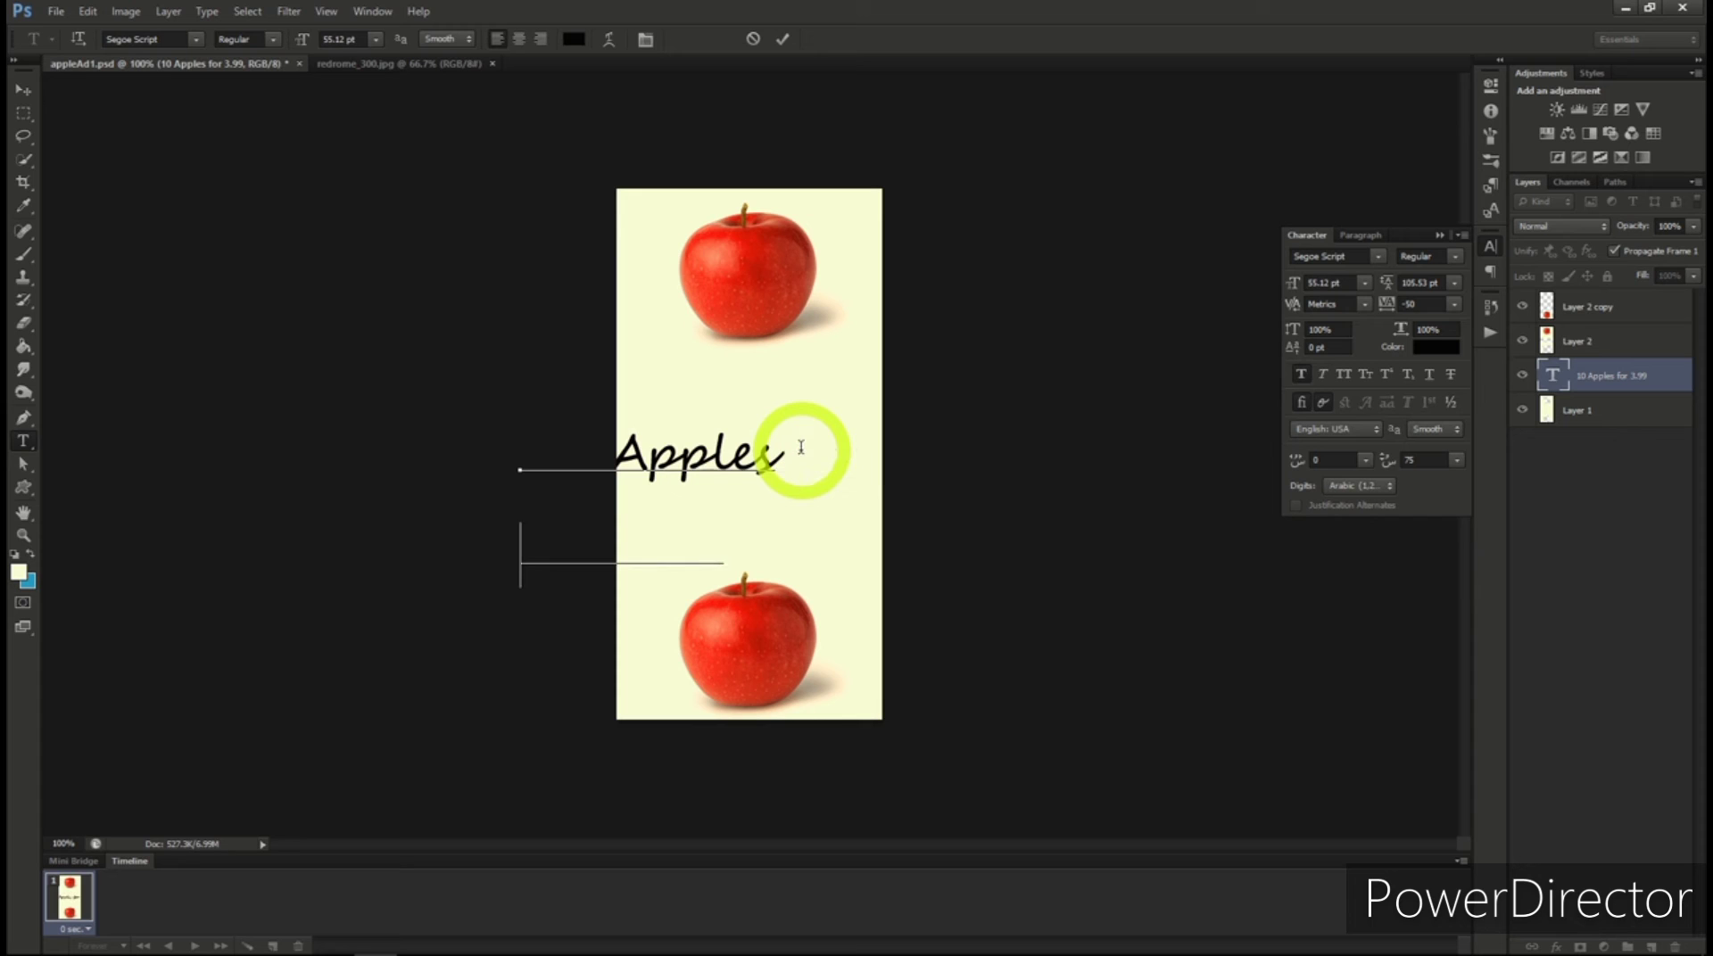
Move the two-line text between the two apples and bring its layer to the top of the layer stack
click(24, 91)
drag(702, 493, 971, 447)
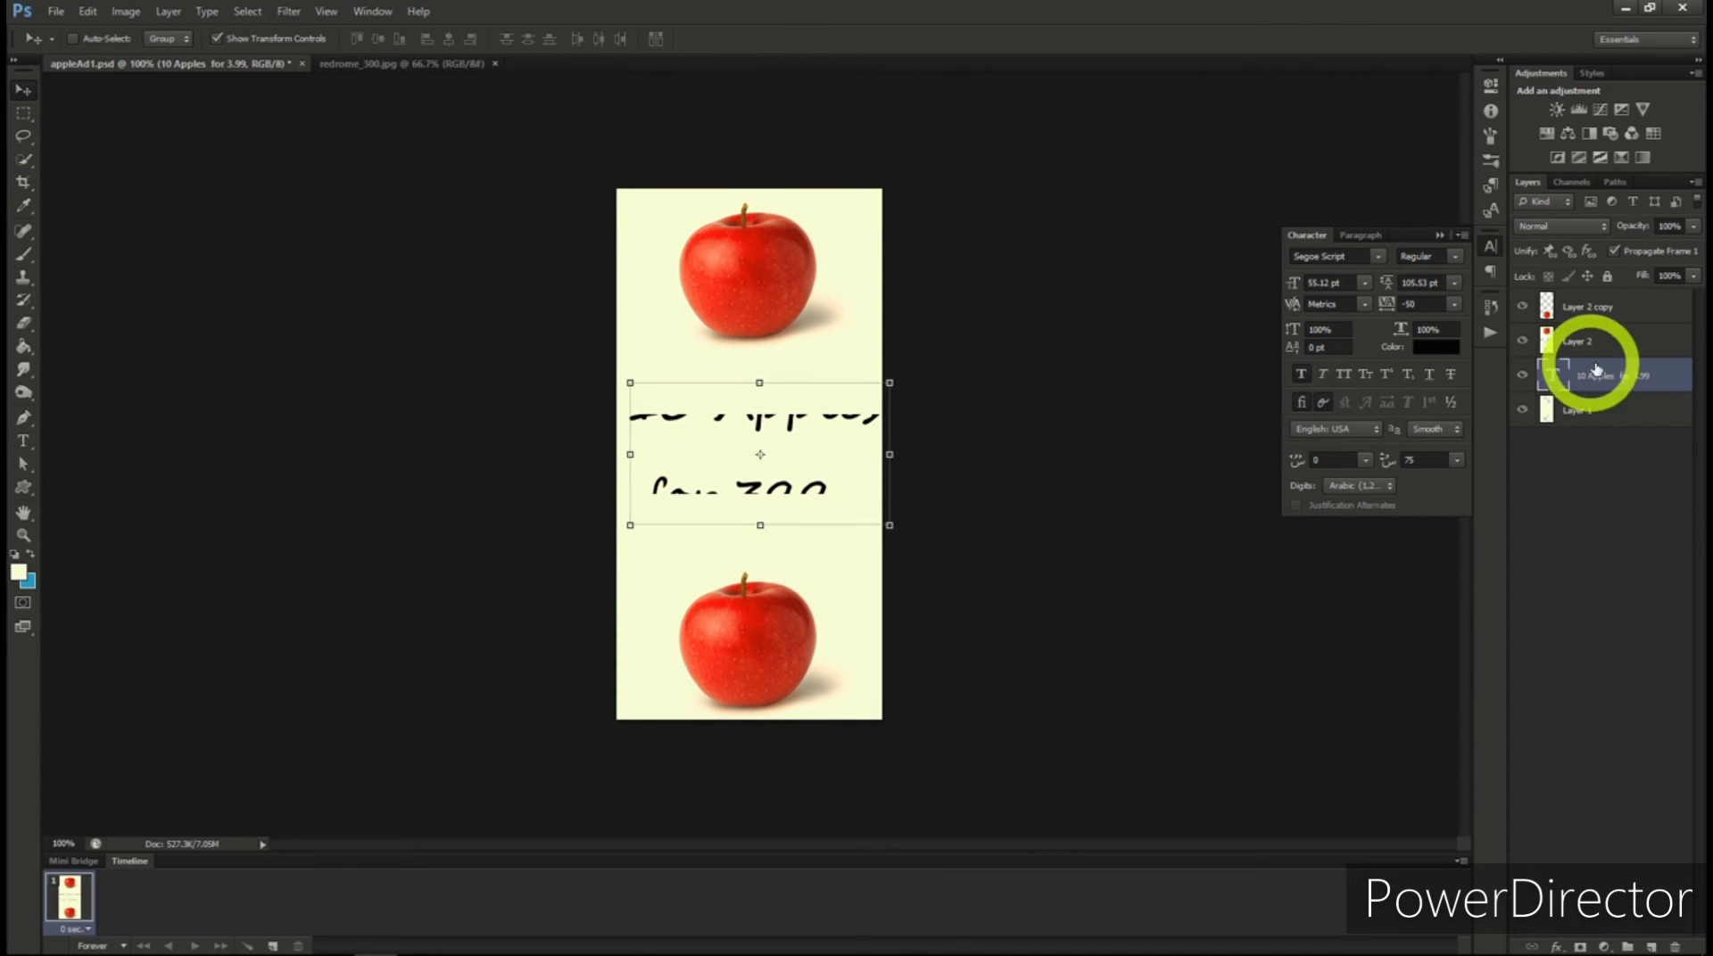
drag(1604, 387, 1593, 297)
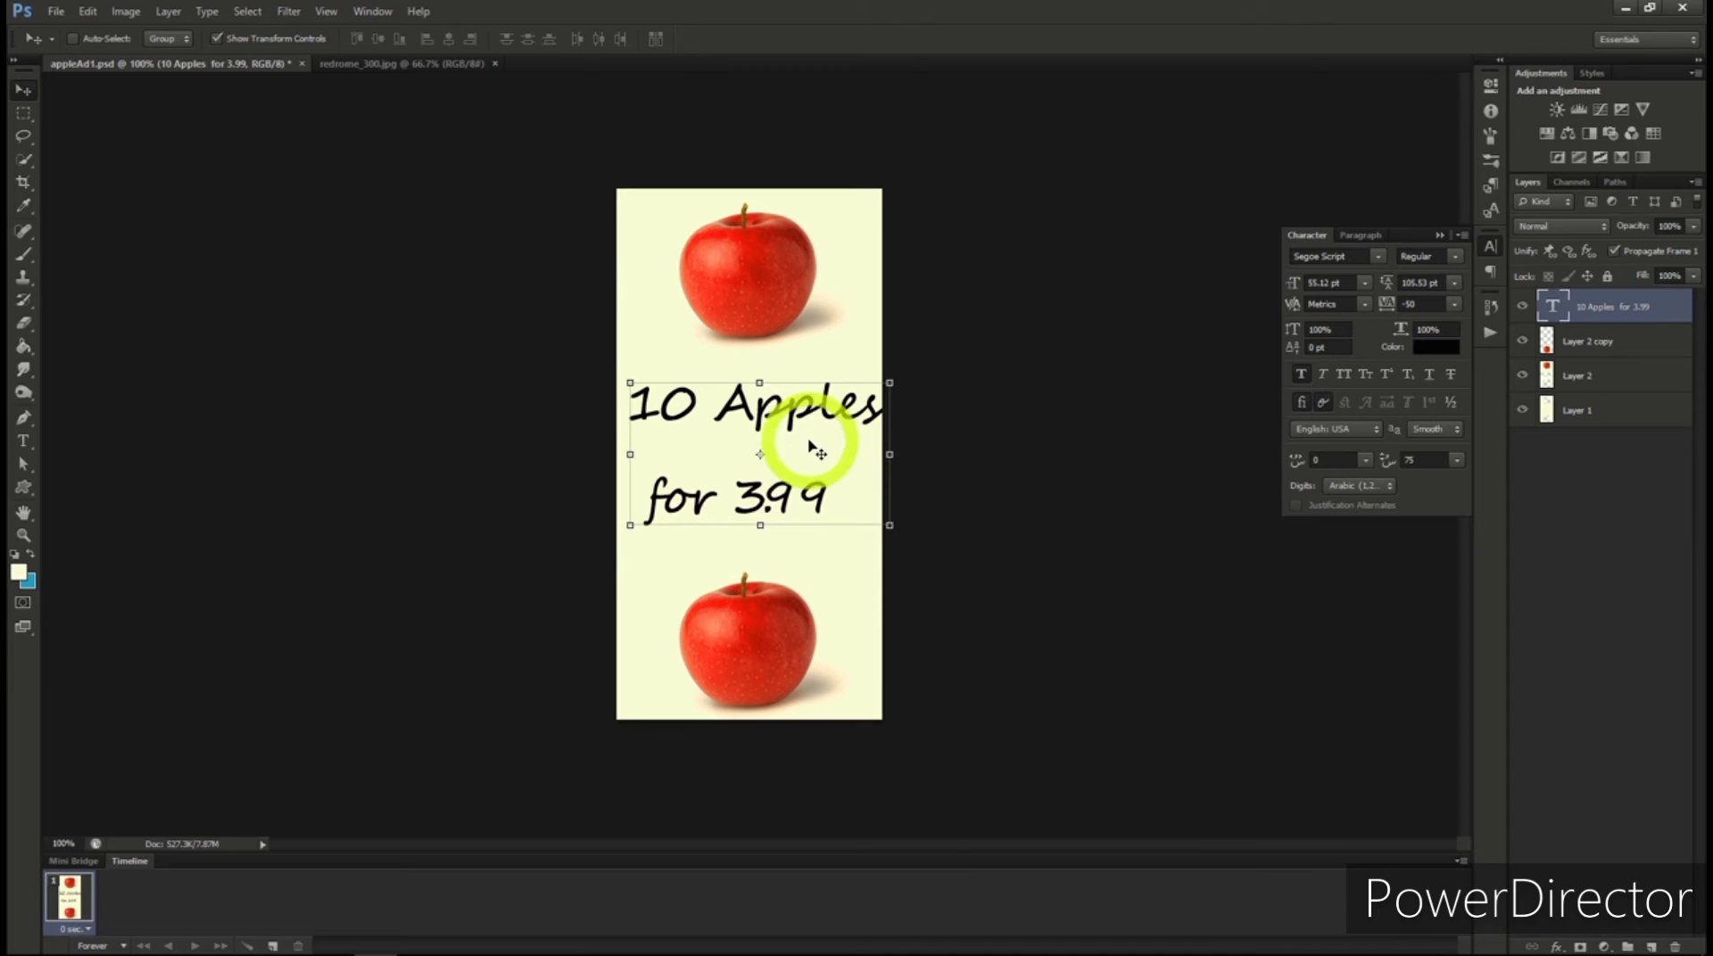
drag(810, 421, 804, 428)
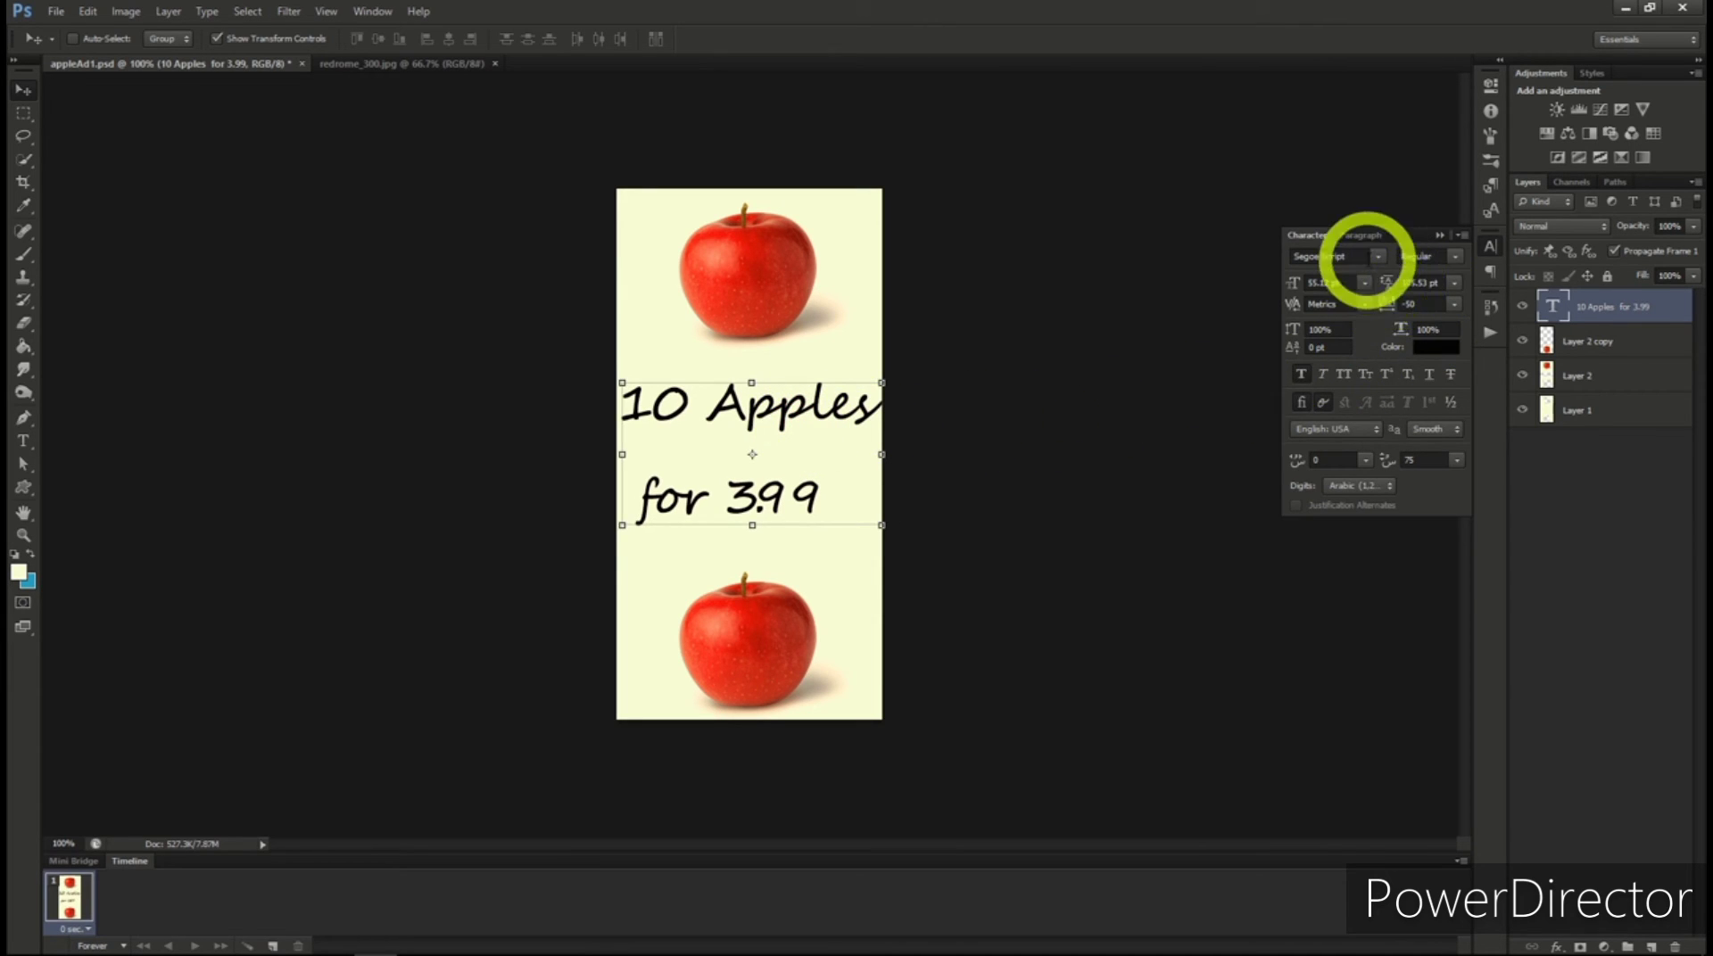
Centre-align the two lines of the apple text and reposition it in the middle of the canvas between the apples
click(1368, 237)
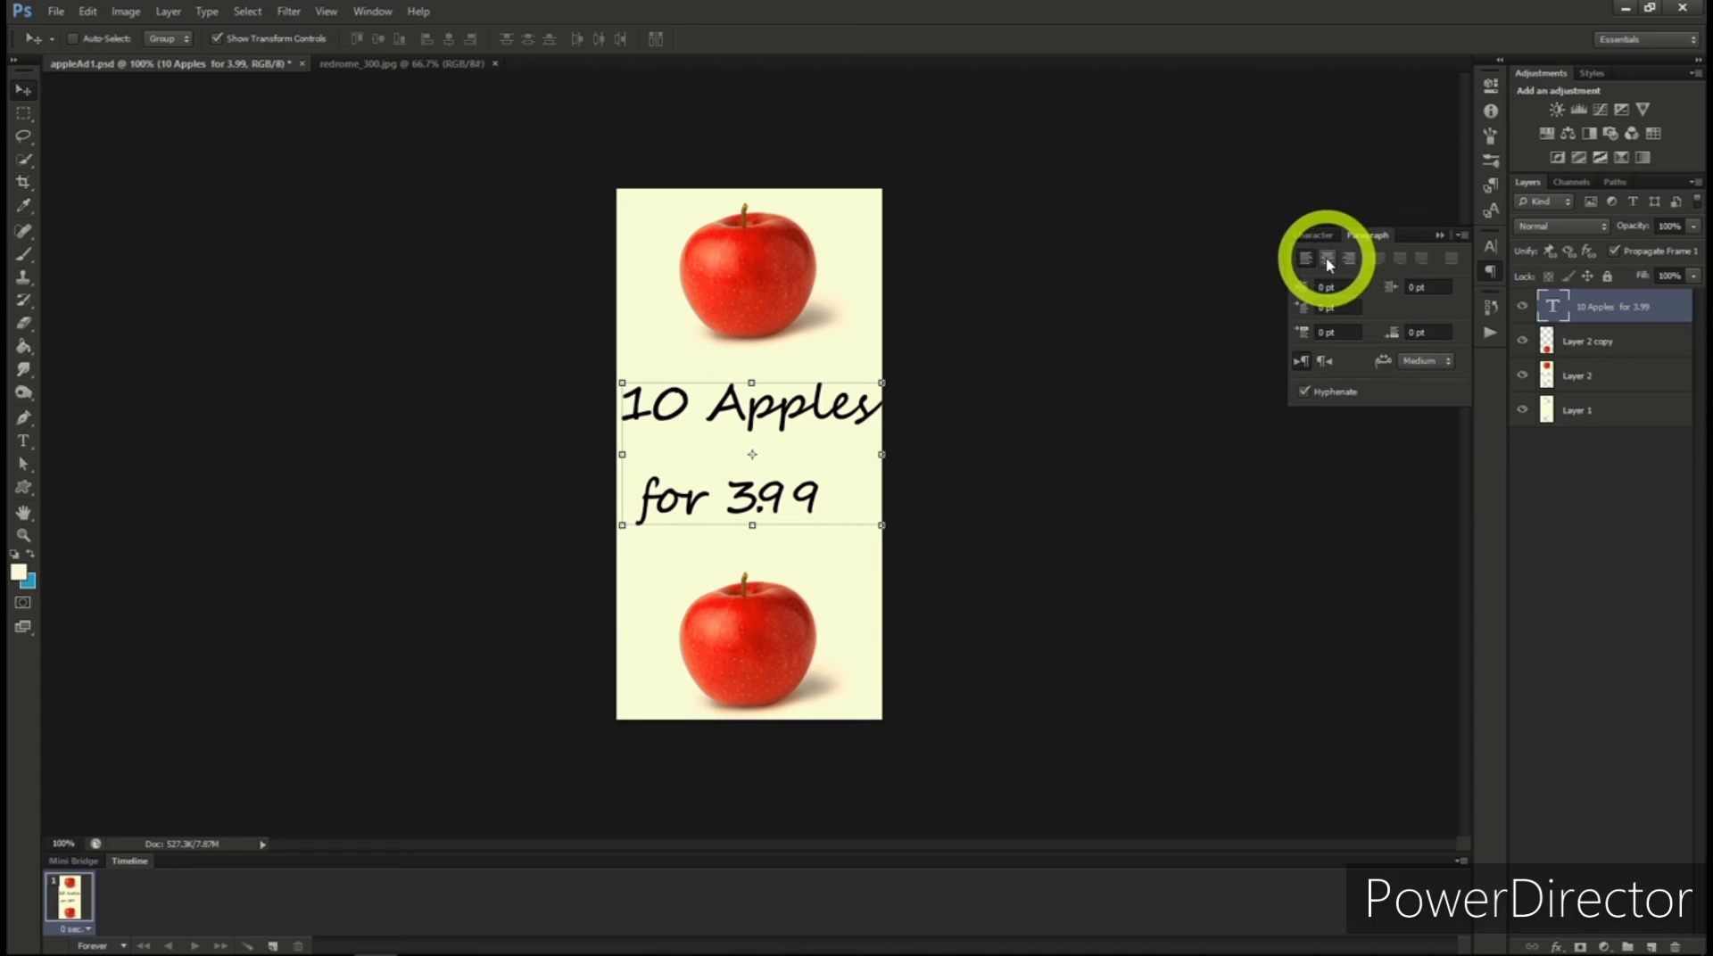
click(1328, 261)
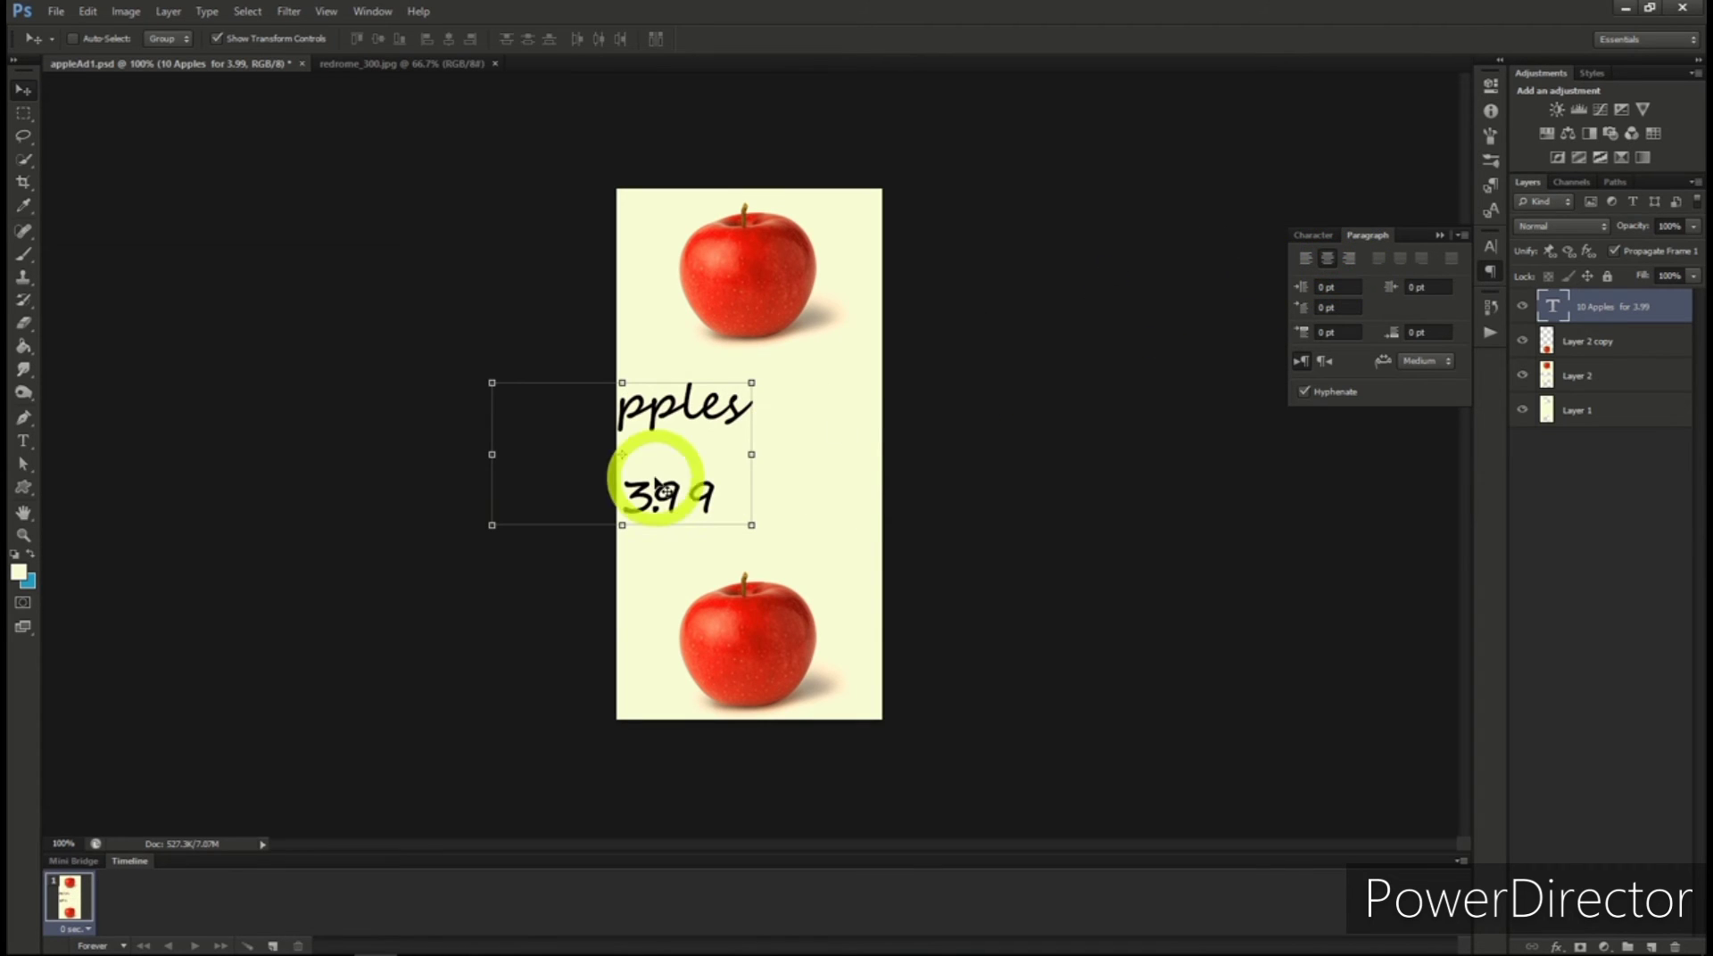
drag(833, 467, 975, 459)
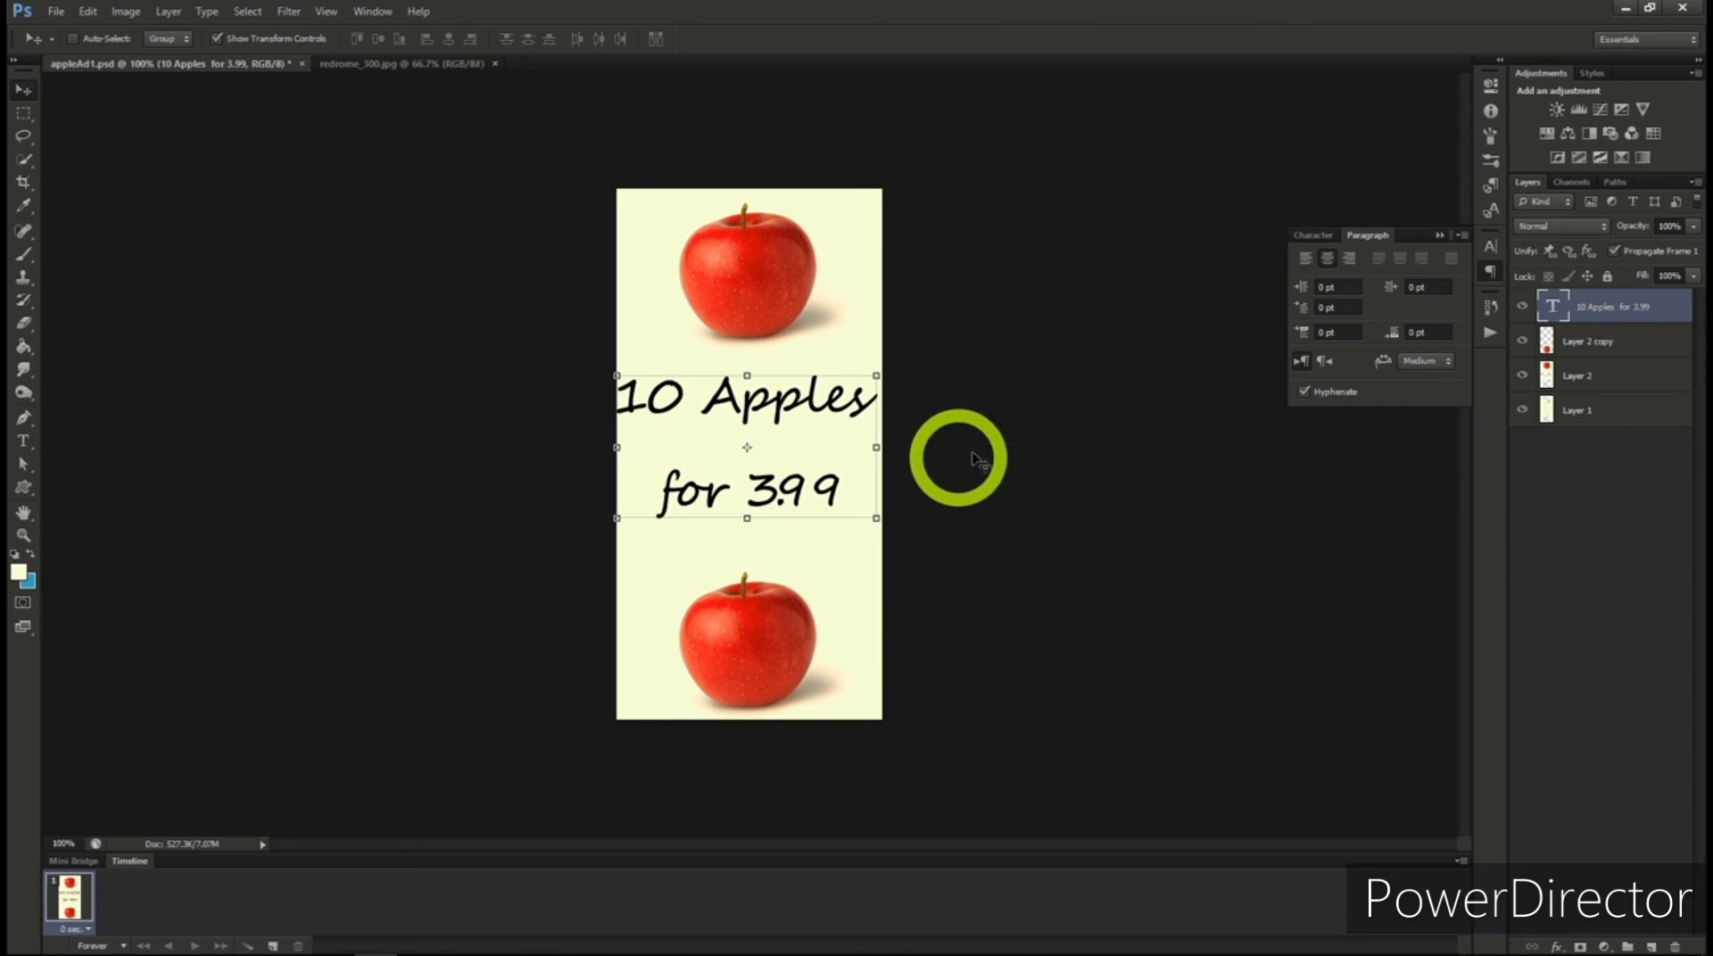
click(1312, 235)
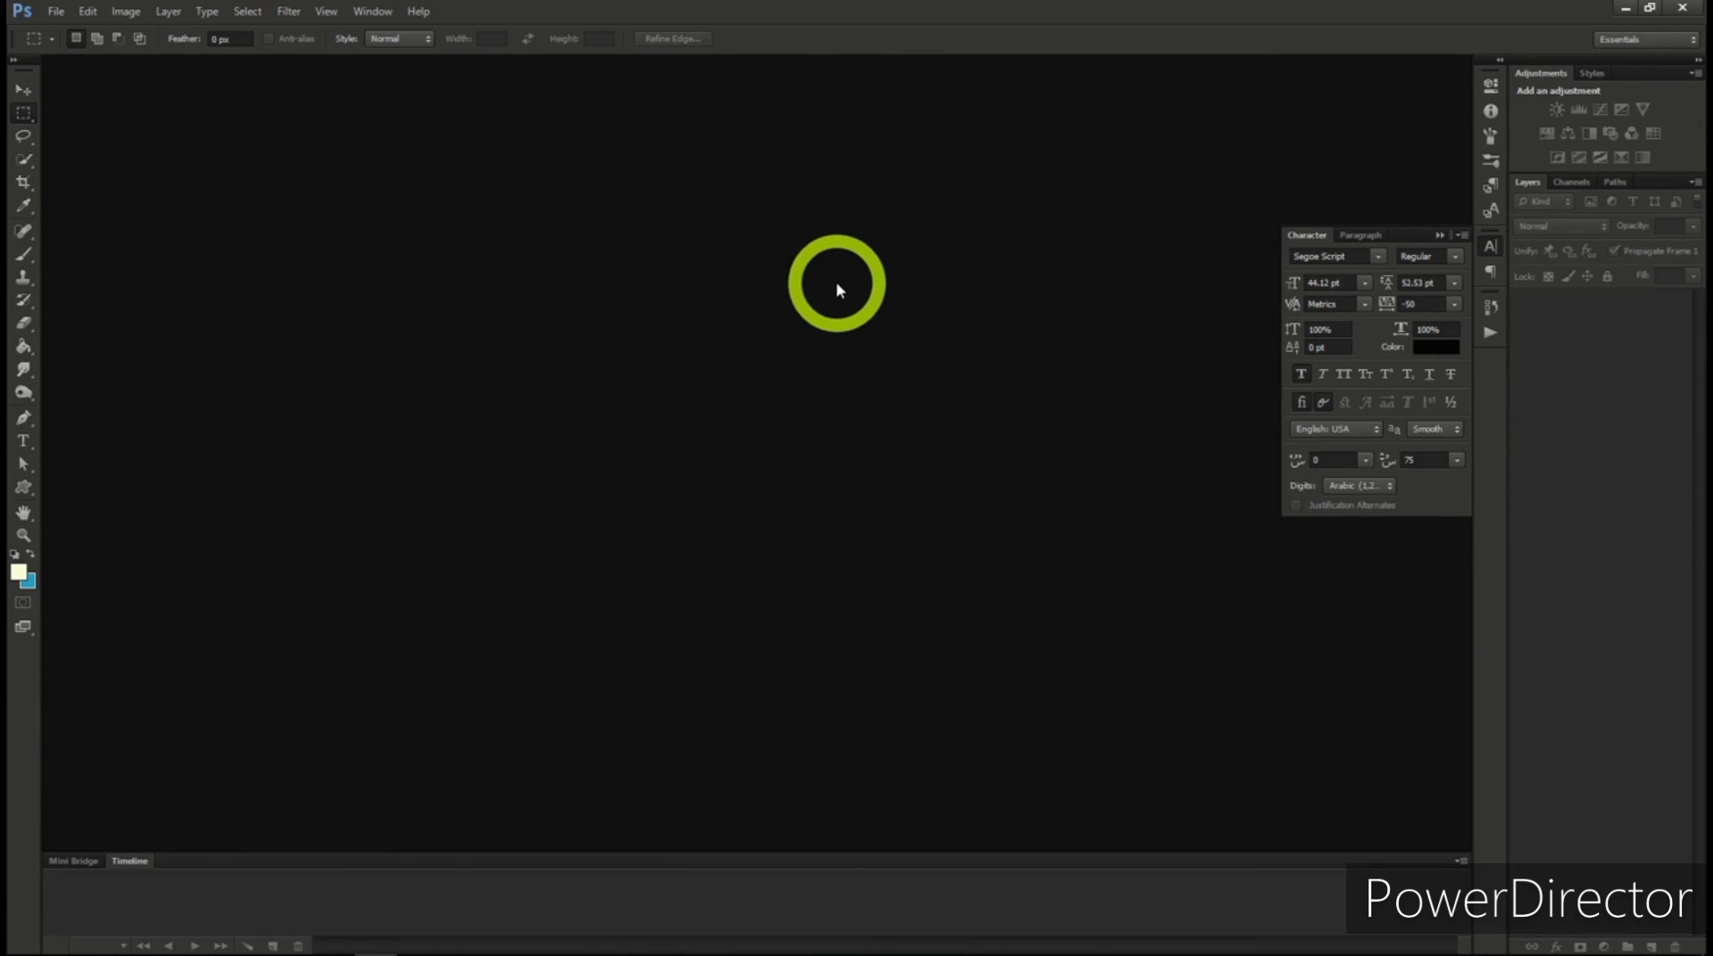
Create a new document 2560 pixels wide and 1440 pixels high with a transparent background
click(55, 11)
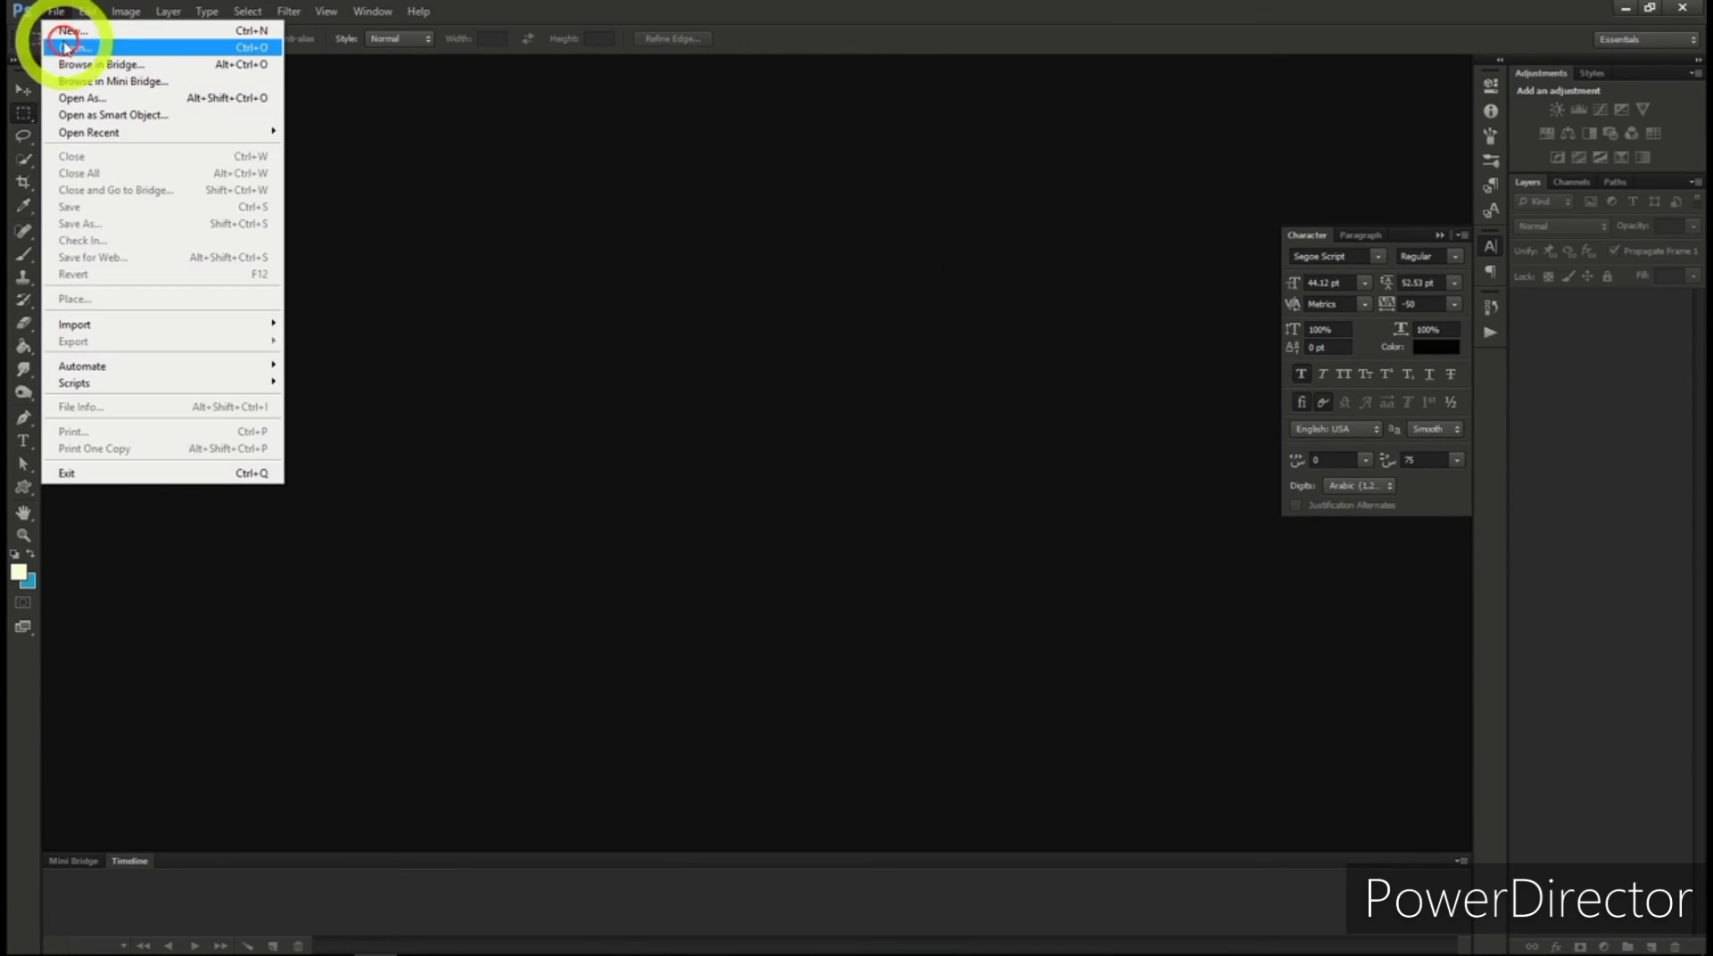
click(68, 34)
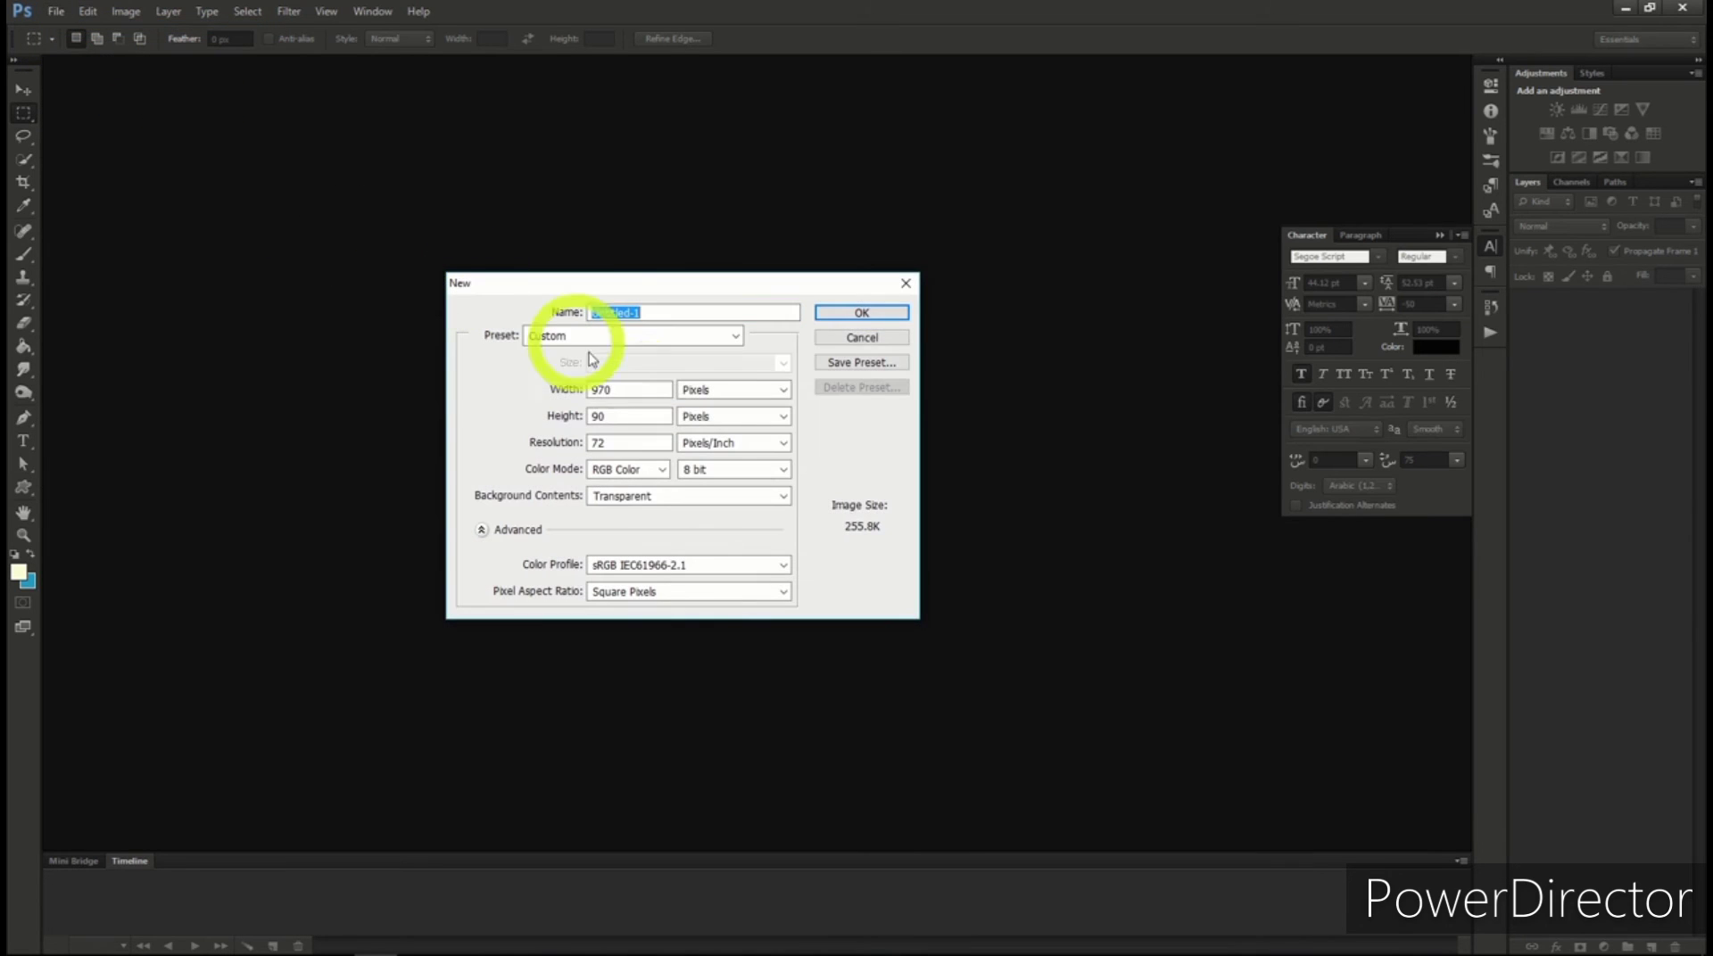
drag(635, 391, 537, 389)
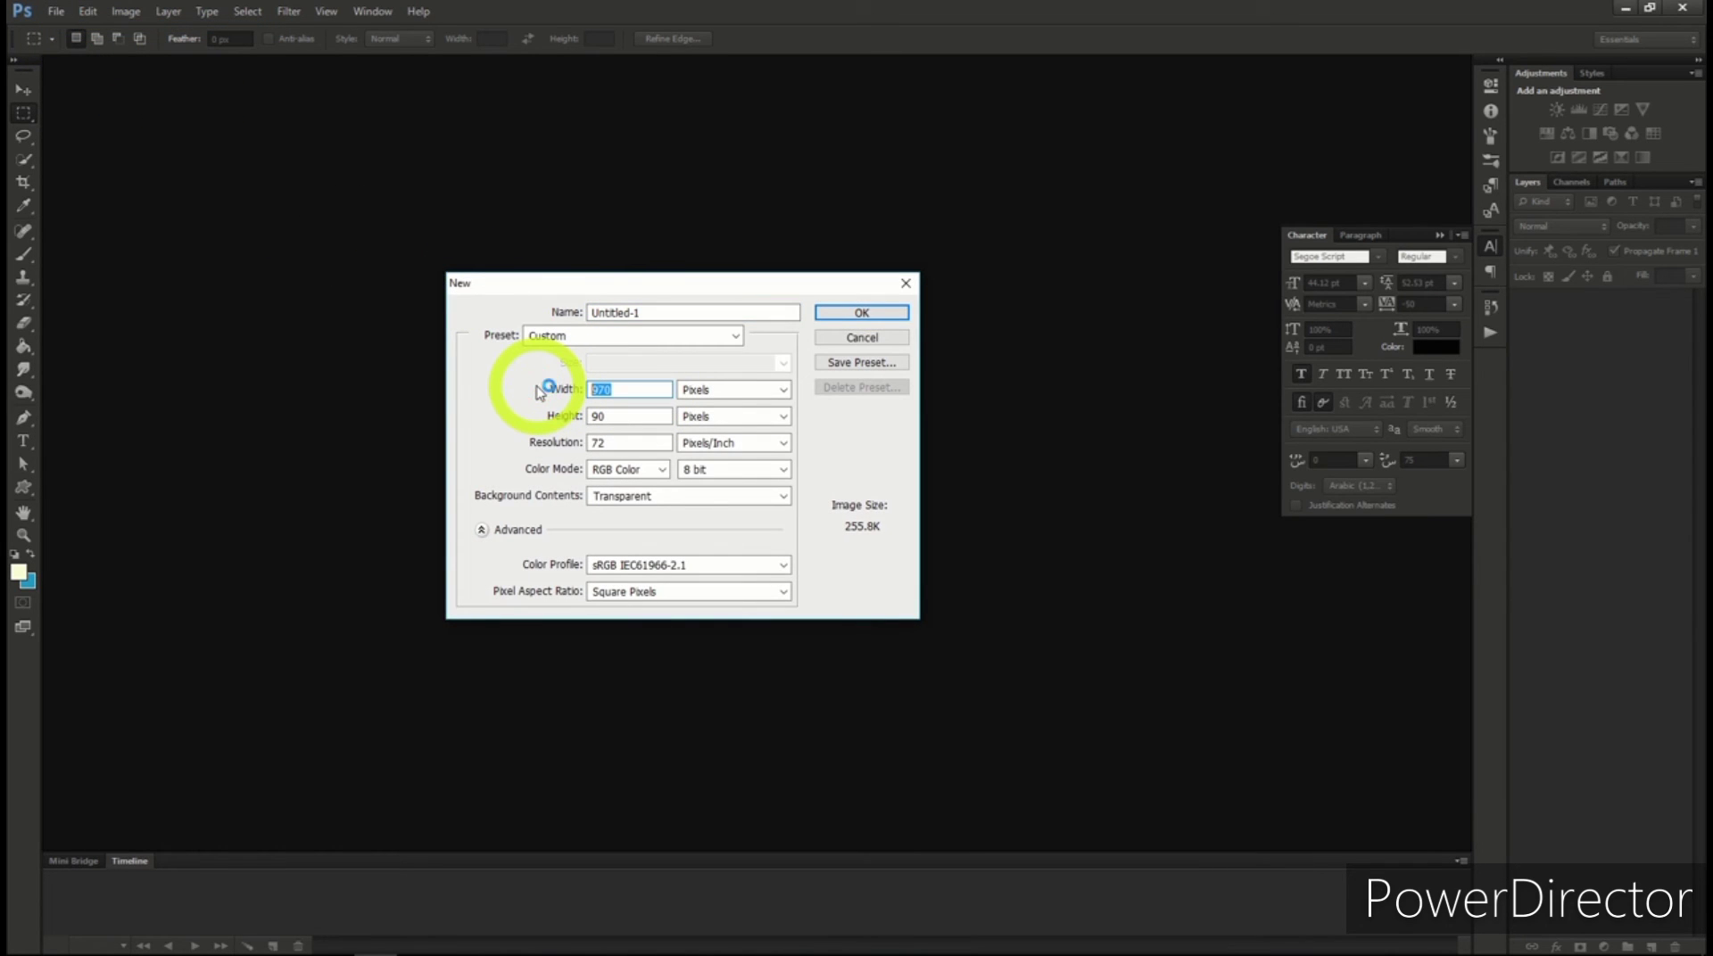
text(2560)
drag(562, 416, 502, 415)
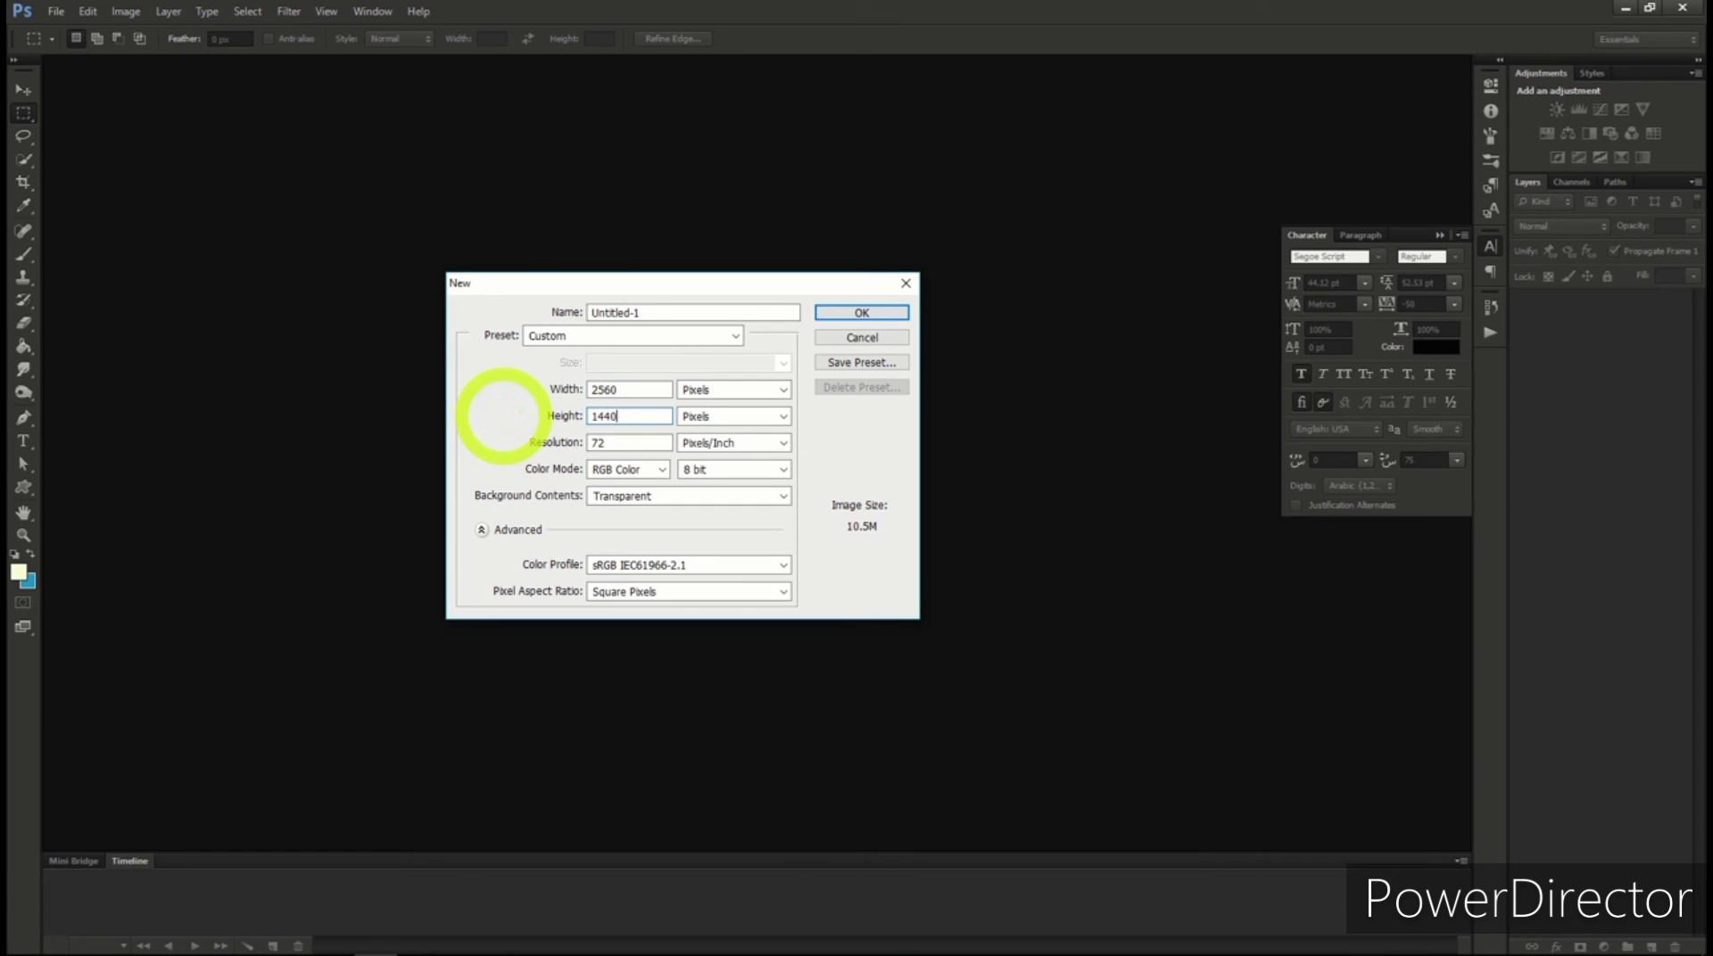
click(856, 310)
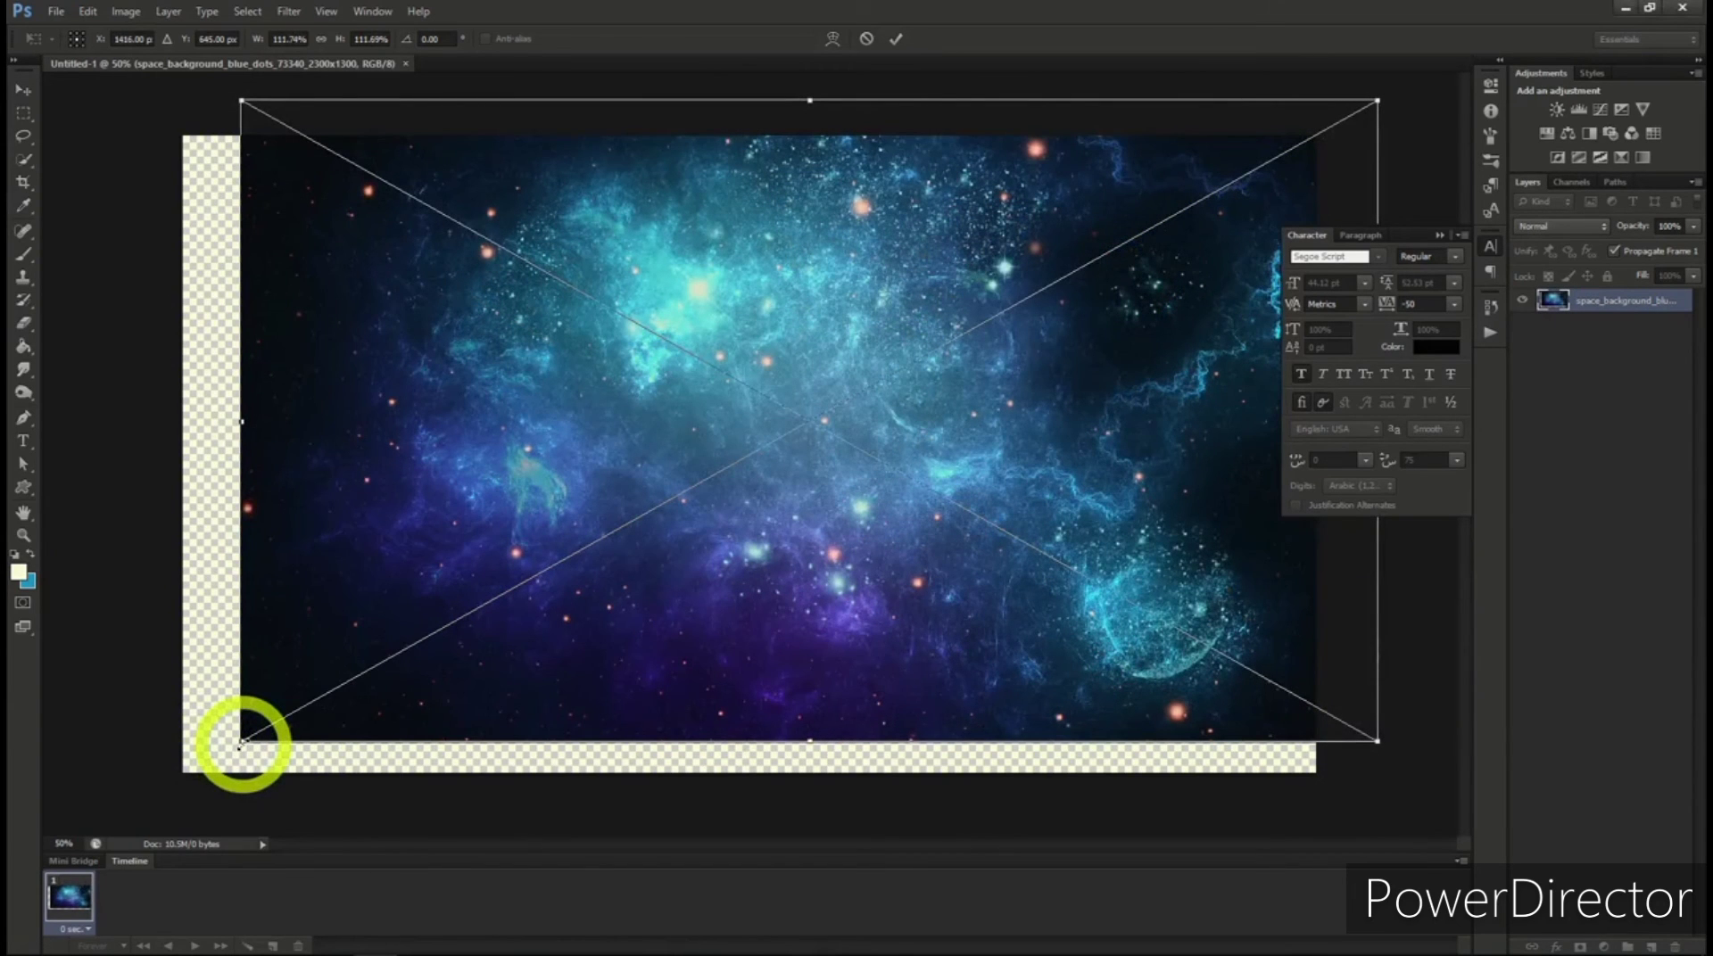
Enlarge the placed space background image until it covers the whole canvas and commit the placement
drag(239, 744, 138, 806)
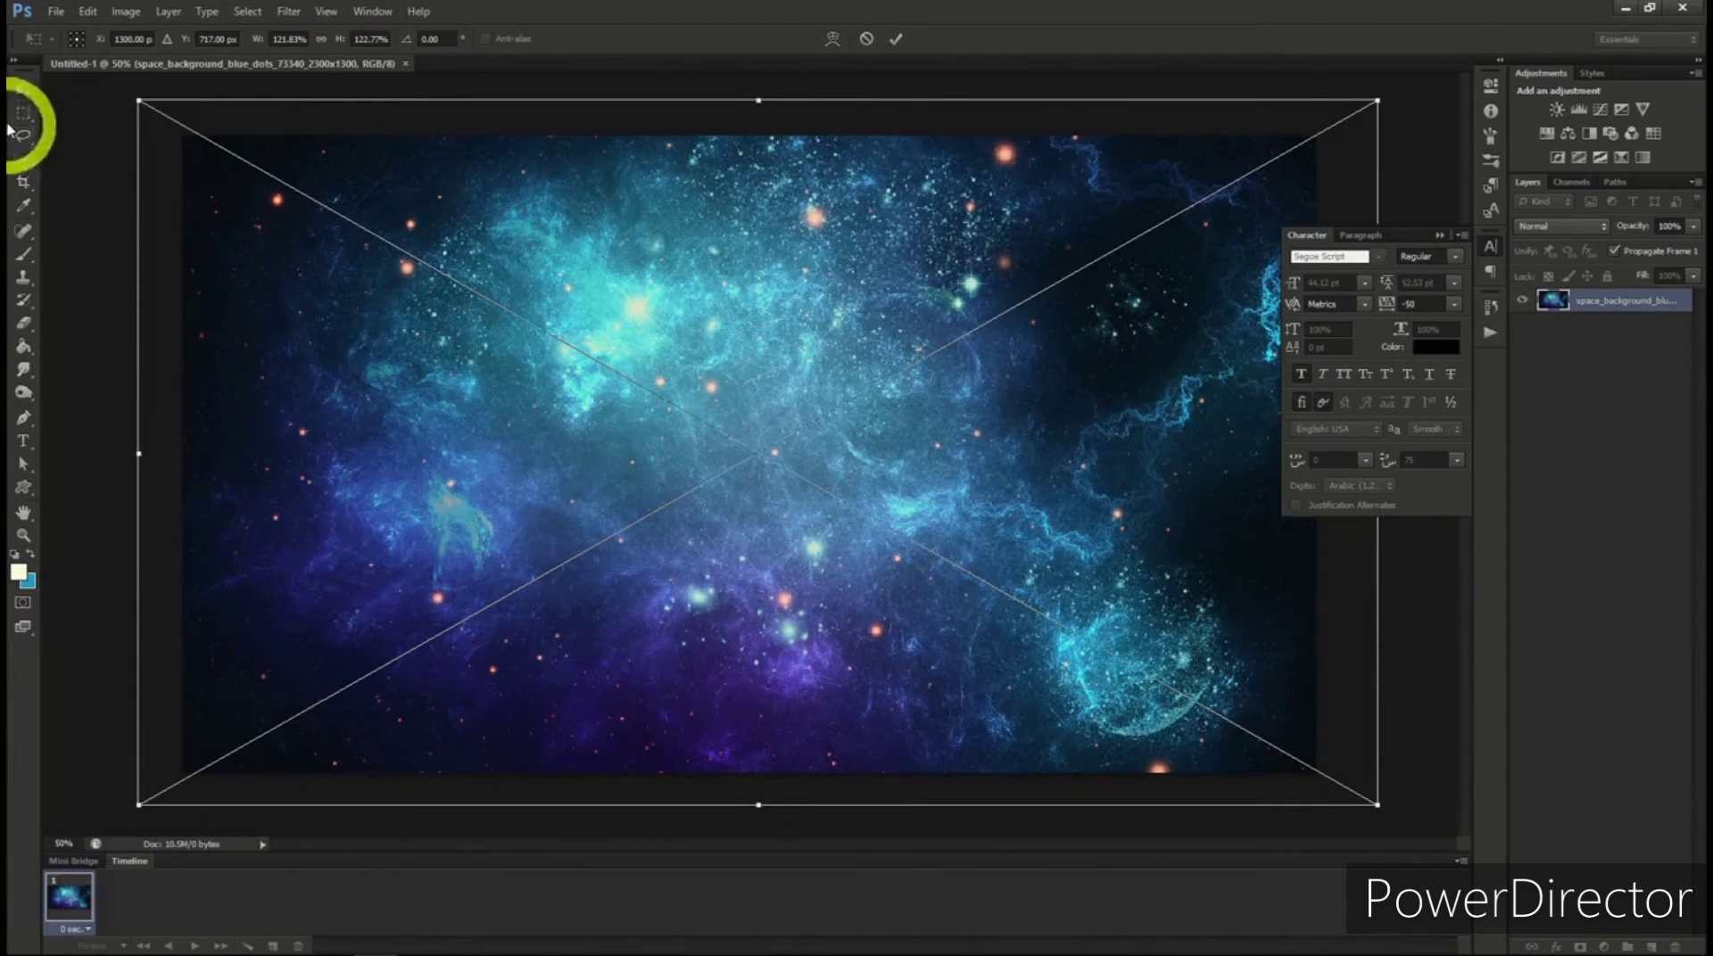
click(23, 89)
click(791, 365)
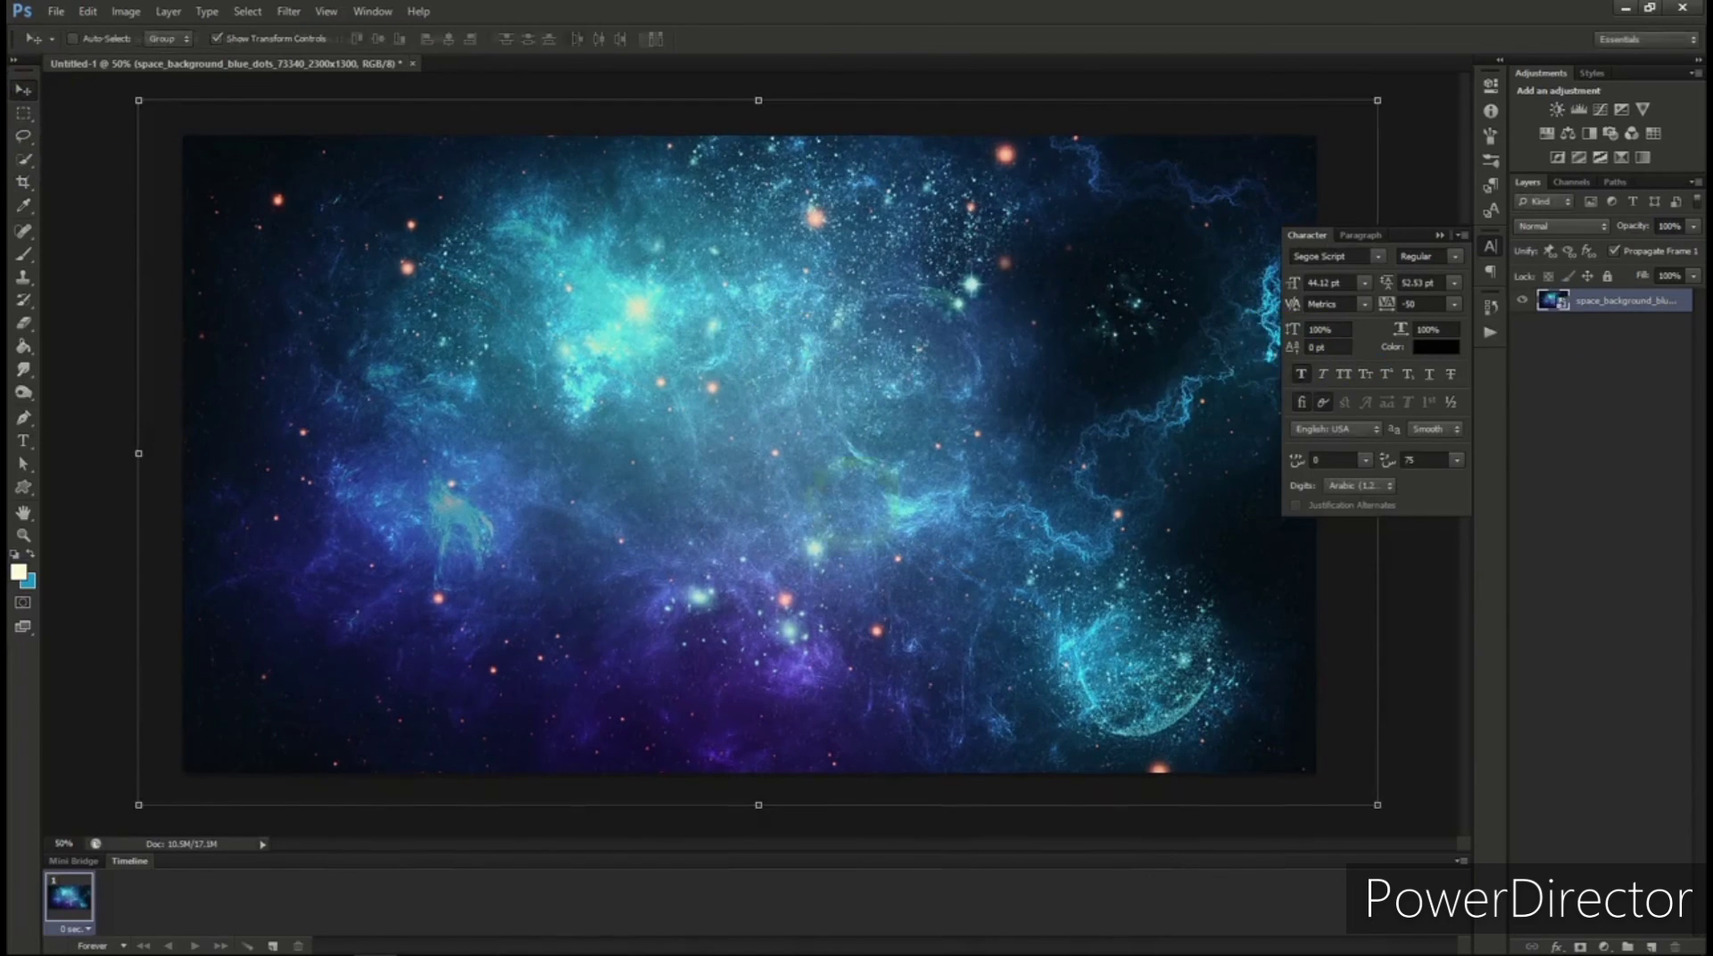
Add the text "Deep Cosmos" near the middle of the space background
key(t)
click(660, 455)
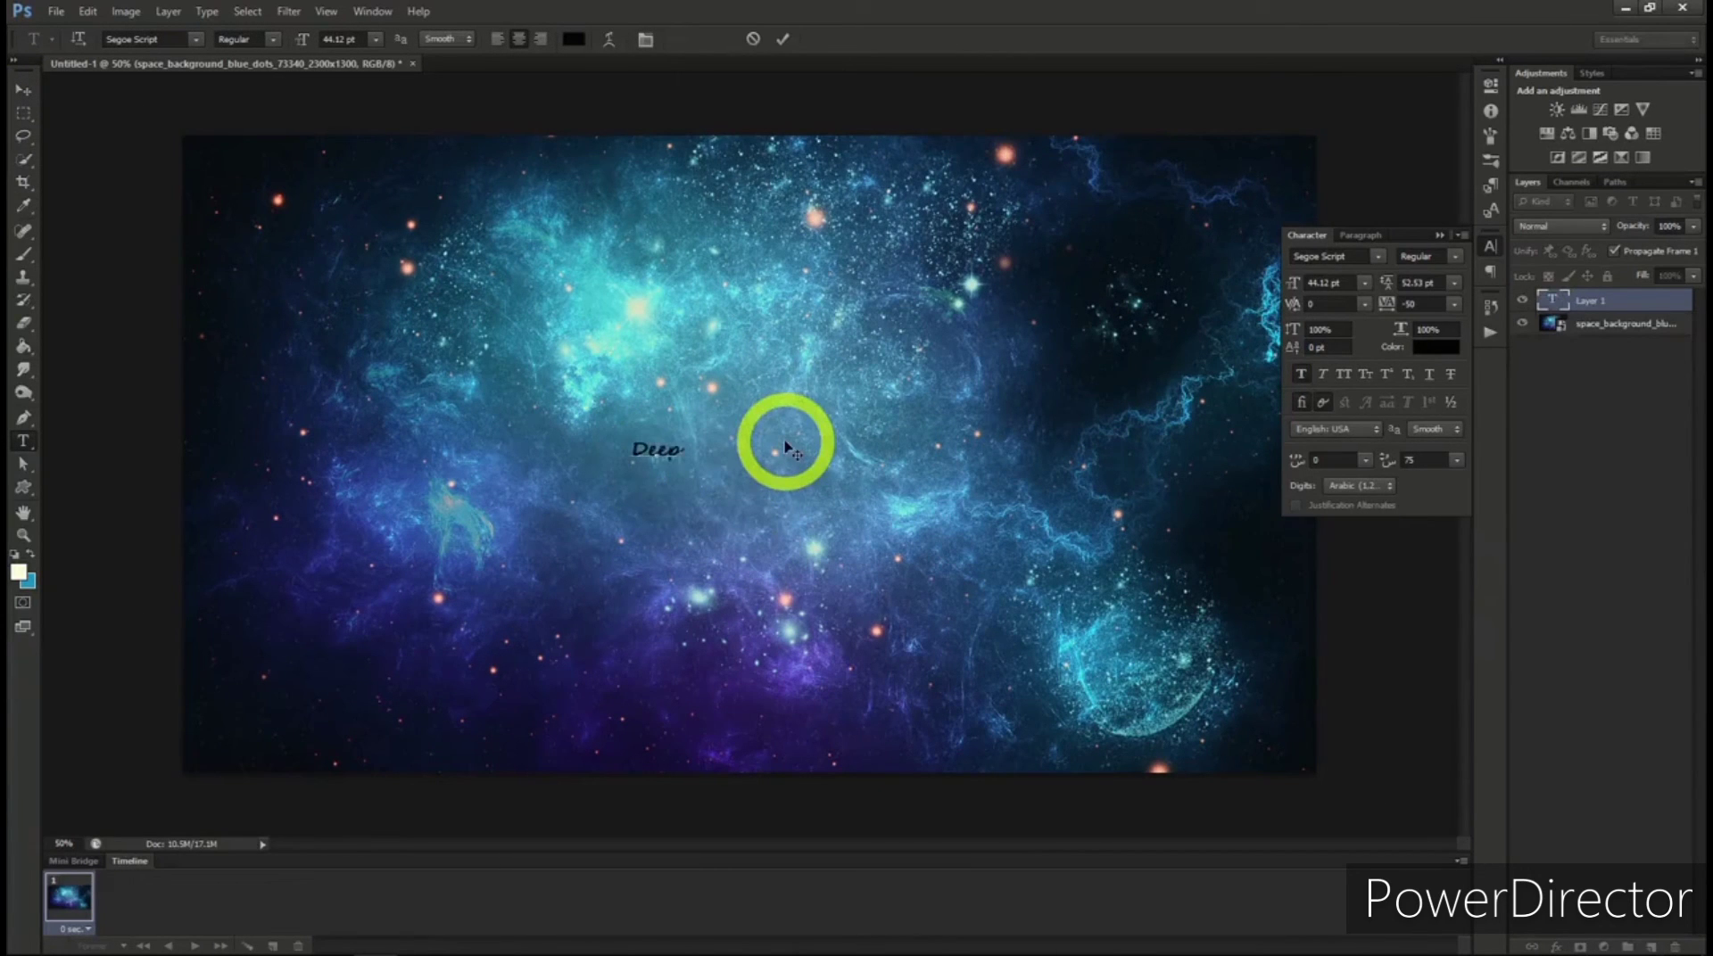
text(Deep Cosmos)
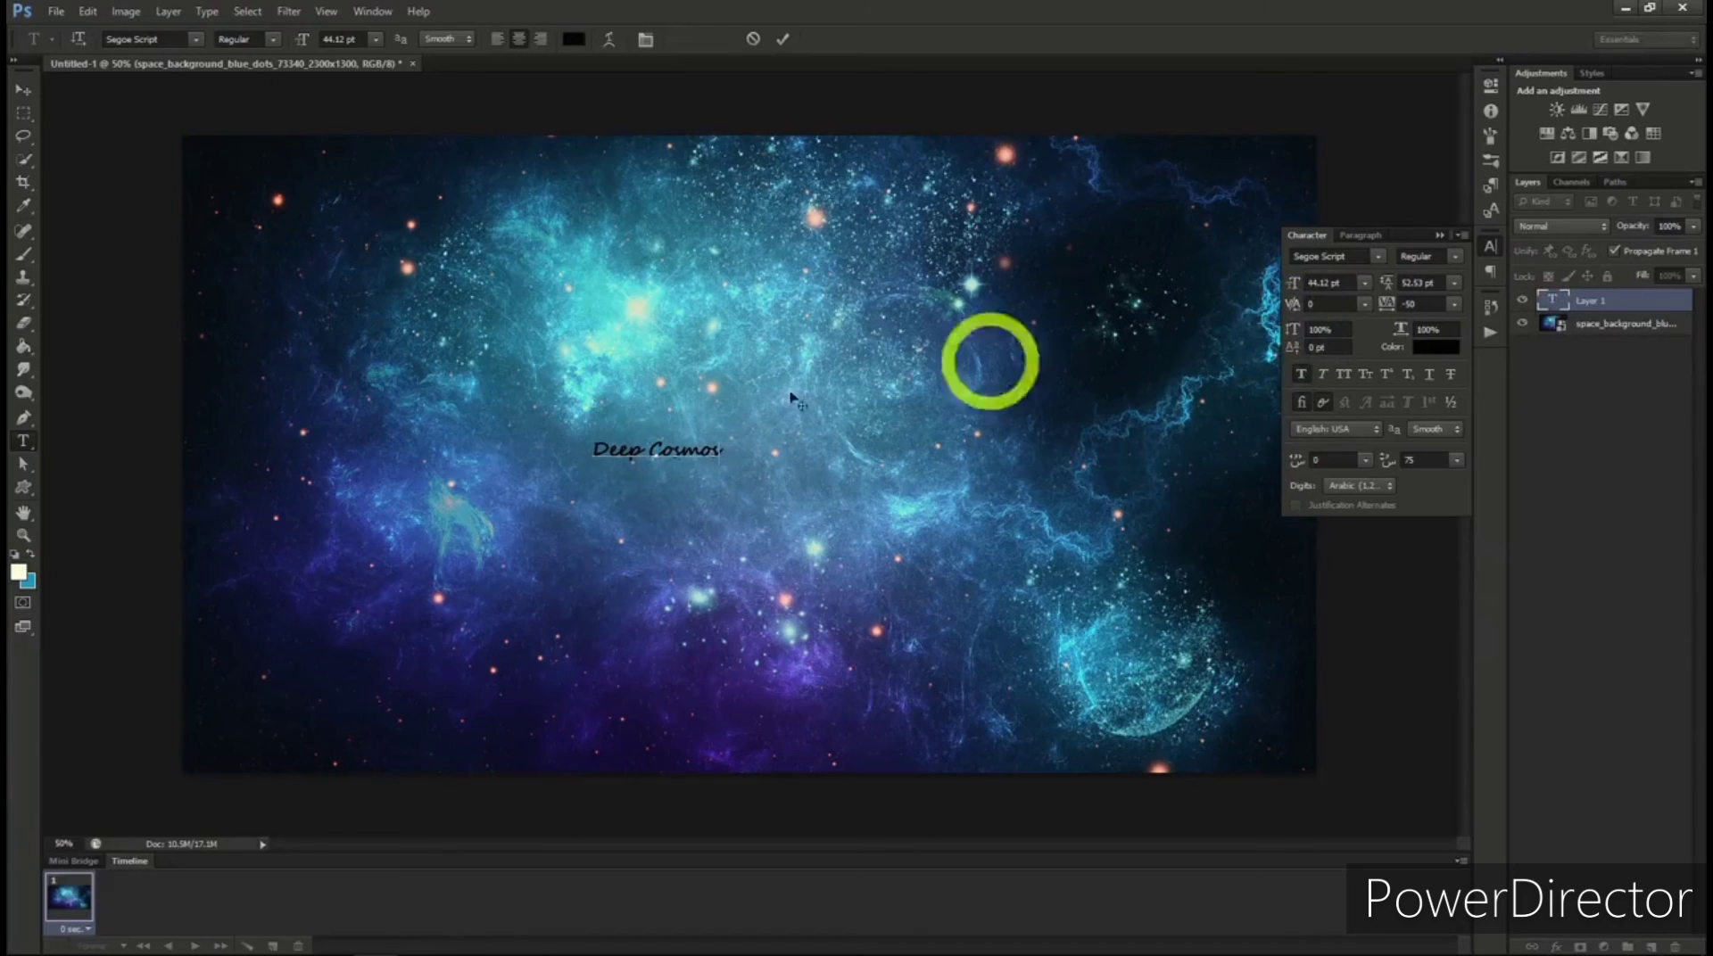
click(24, 91)
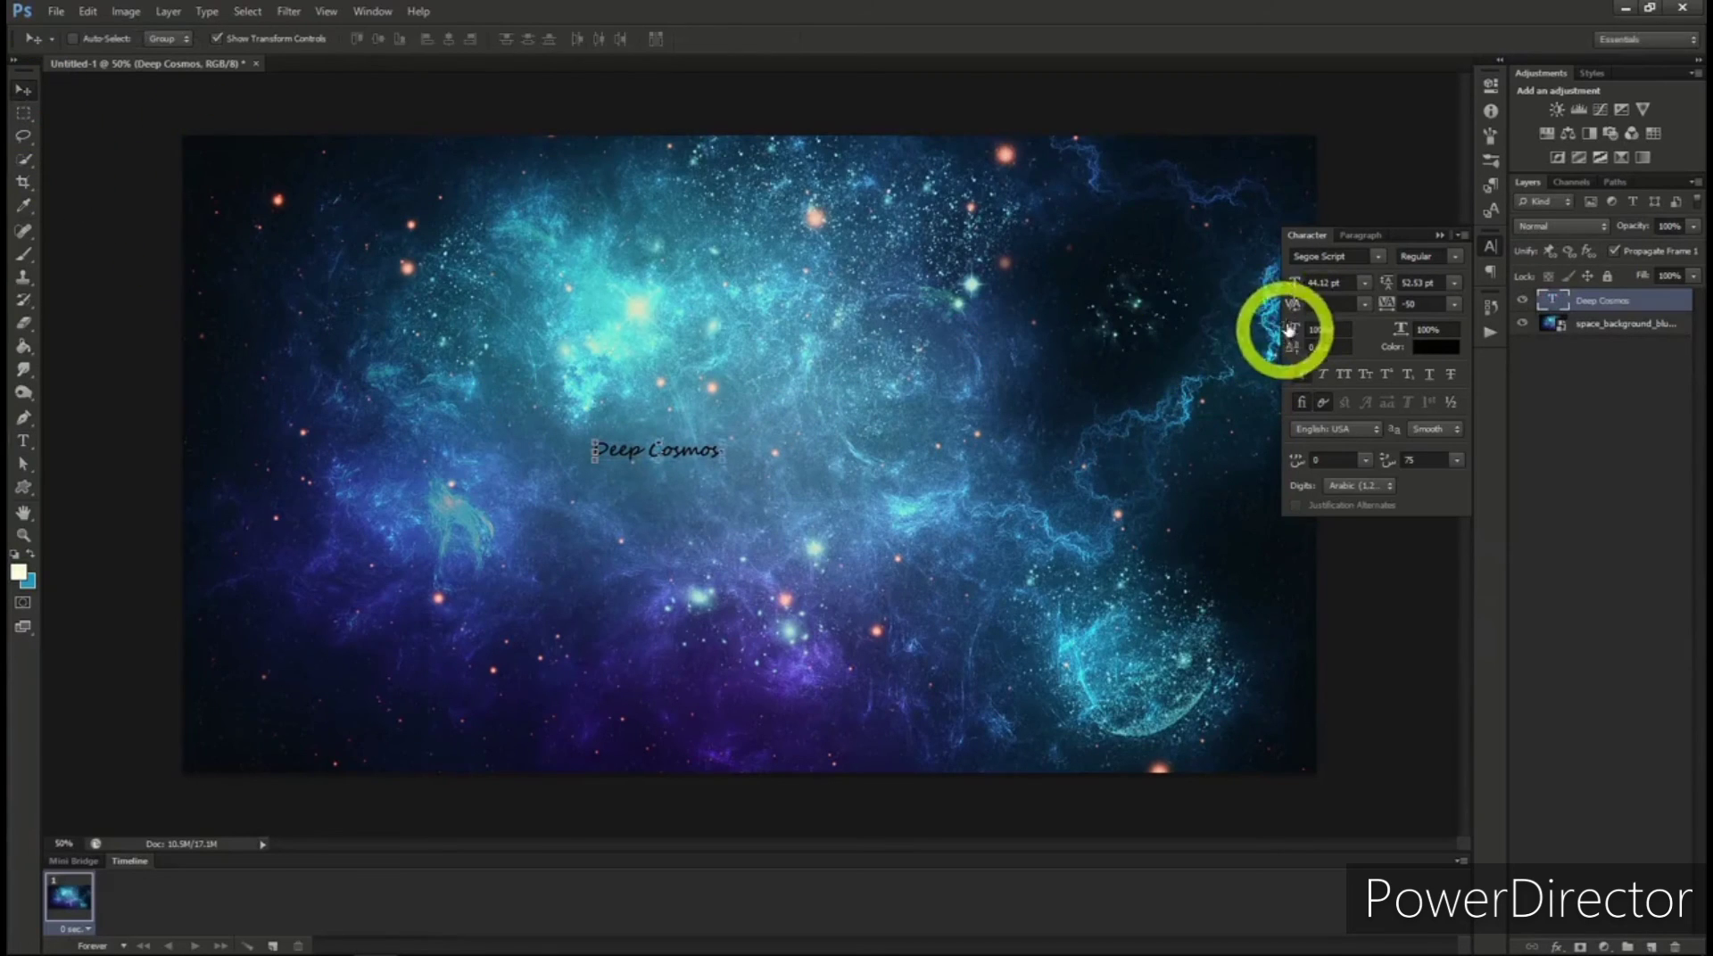
Enlarge the Deep Cosmos text to about 150 pt and colour it dark blue (124379), sampled from the space background
drag(1293, 283, 1326, 295)
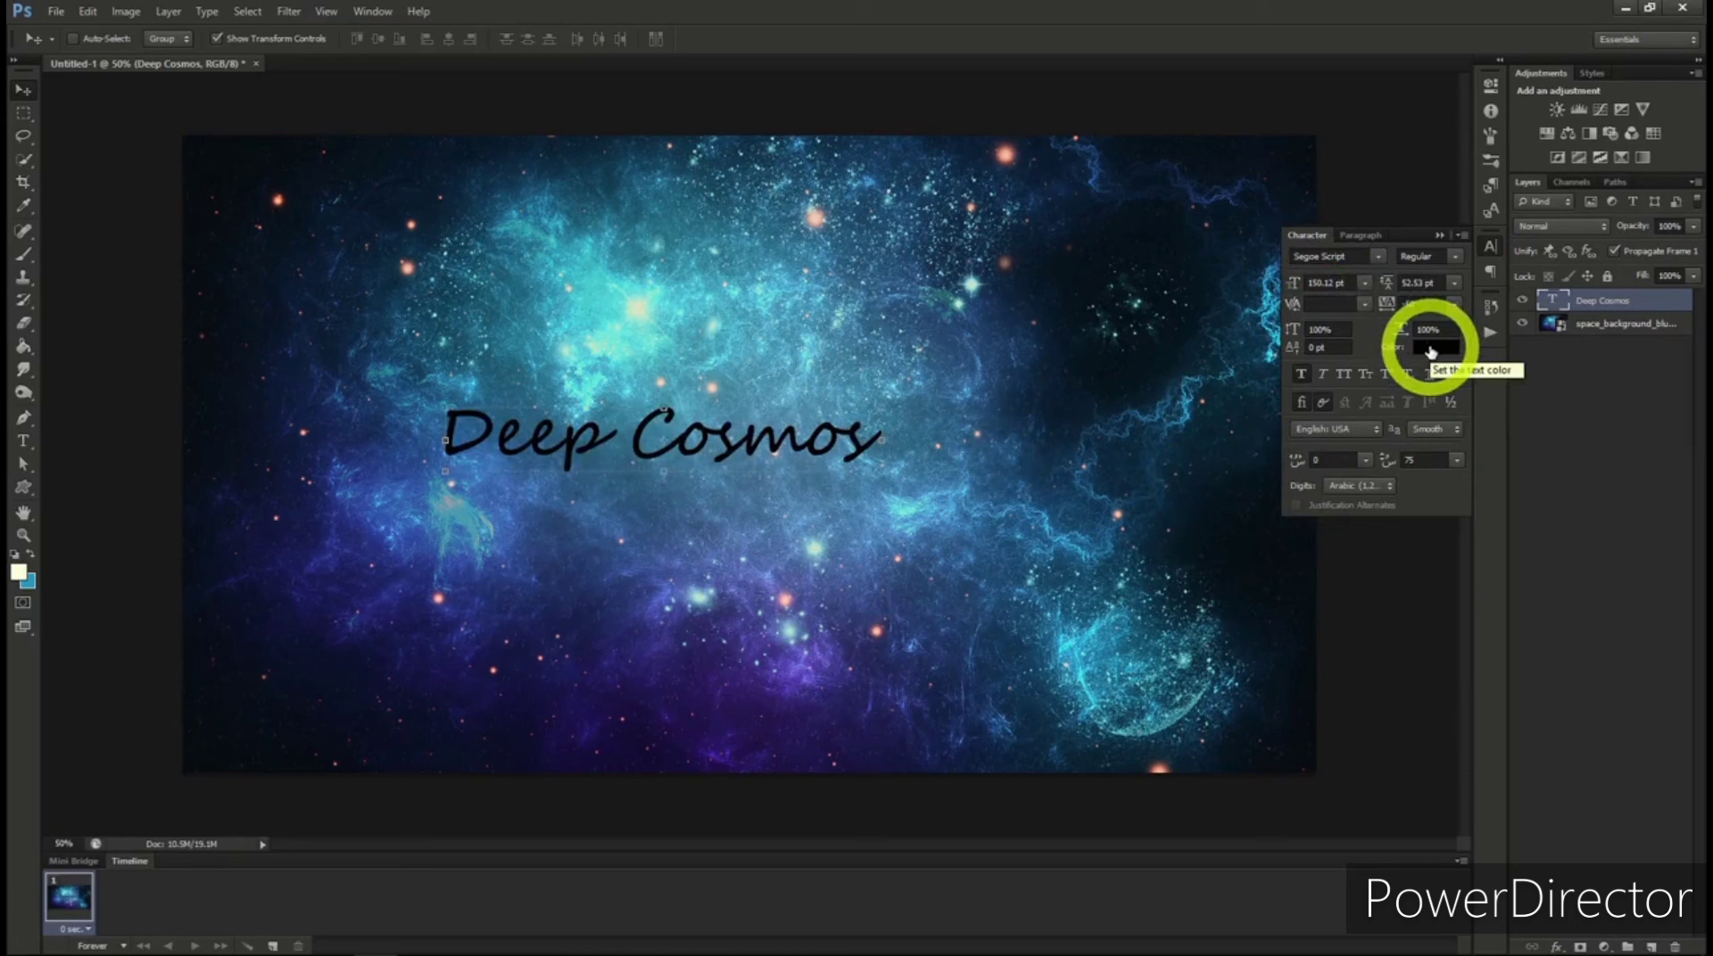
click(1430, 351)
click(1000, 354)
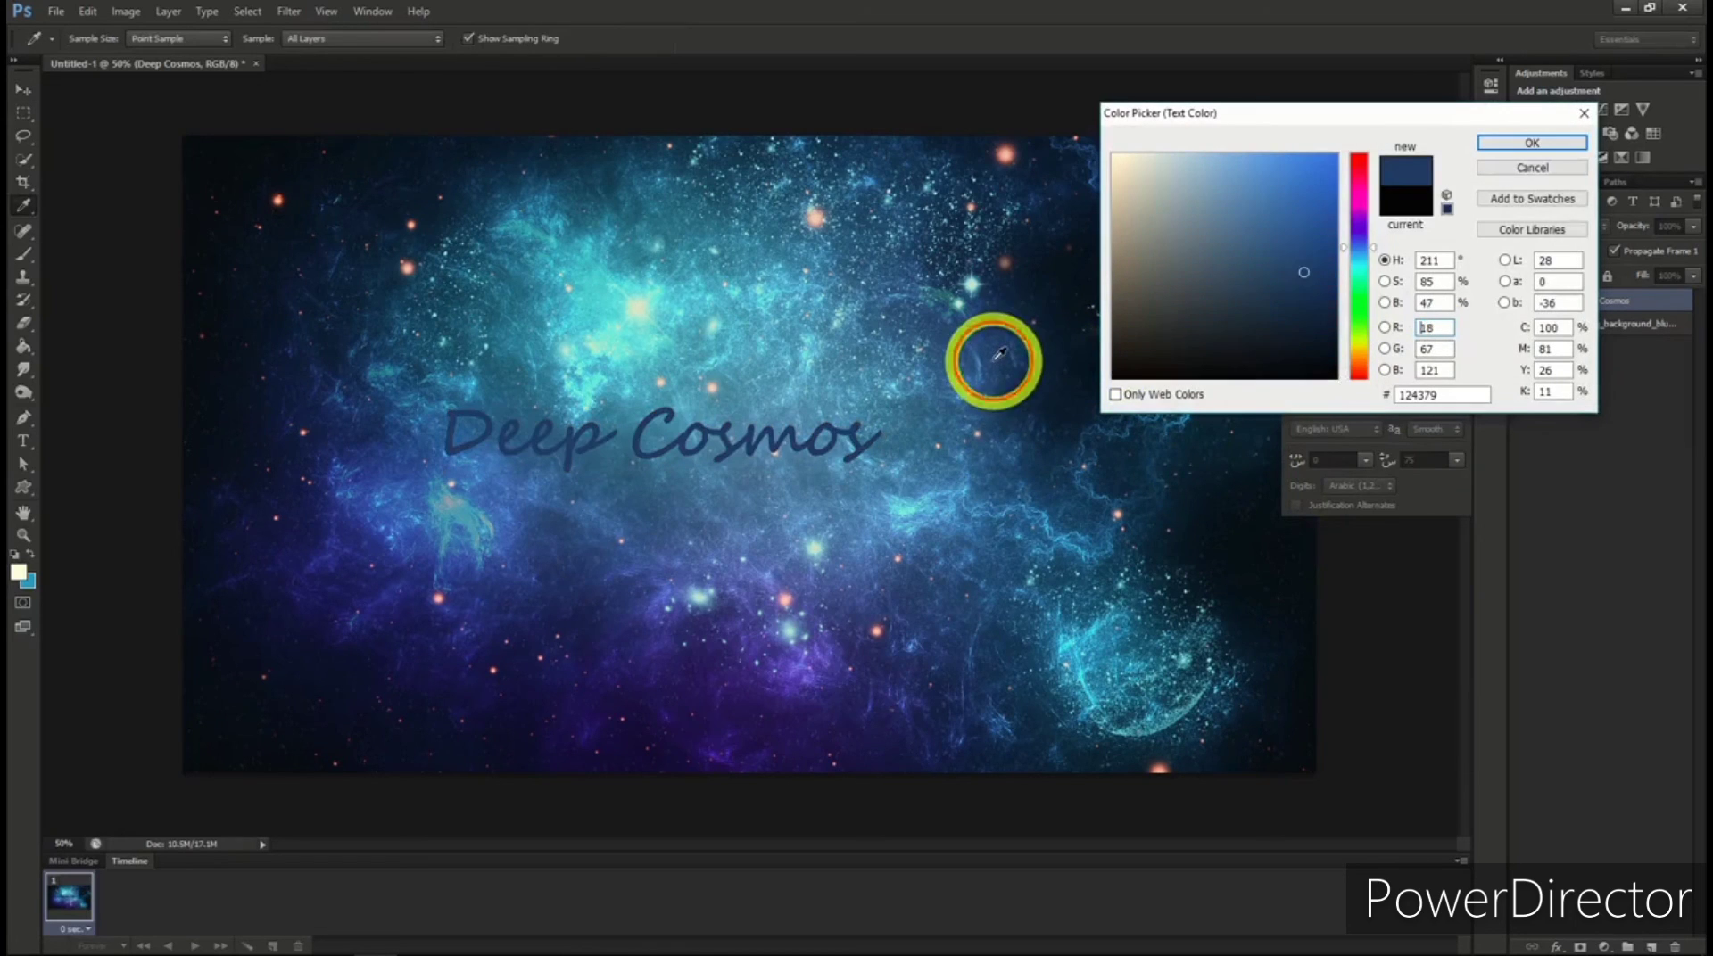
click(1508, 144)
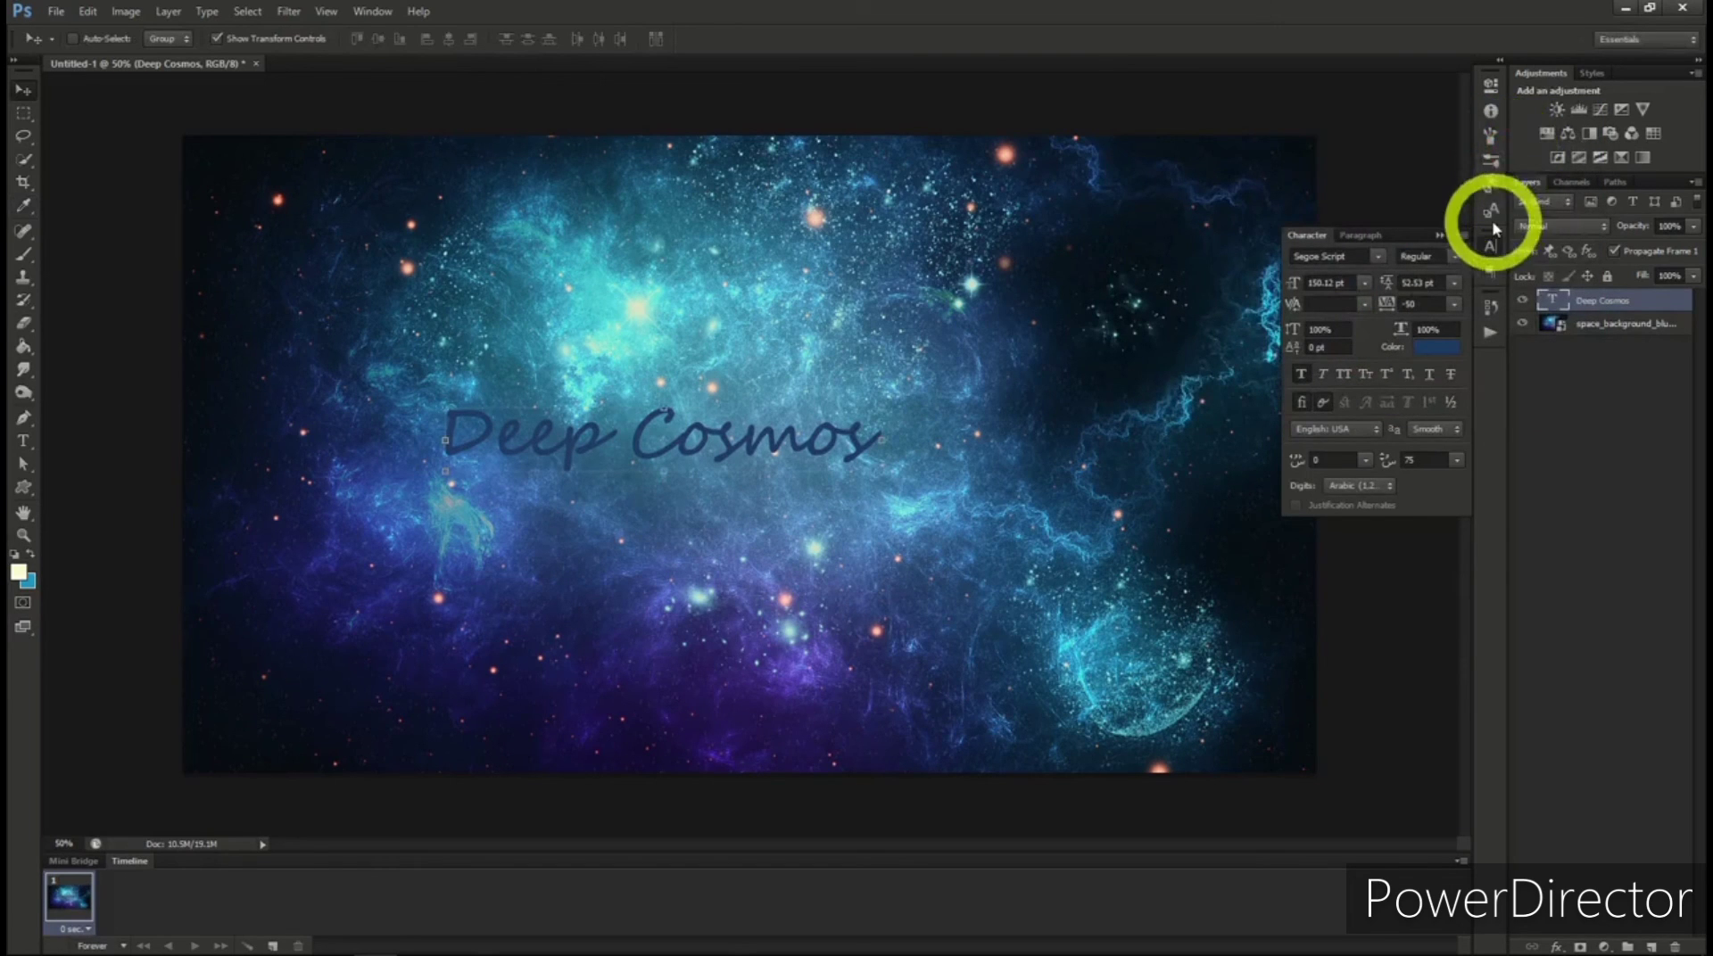
Apply the Stroke and Inner Glow layer effects to the Deep Cosmos text layer
right_click(1589, 295)
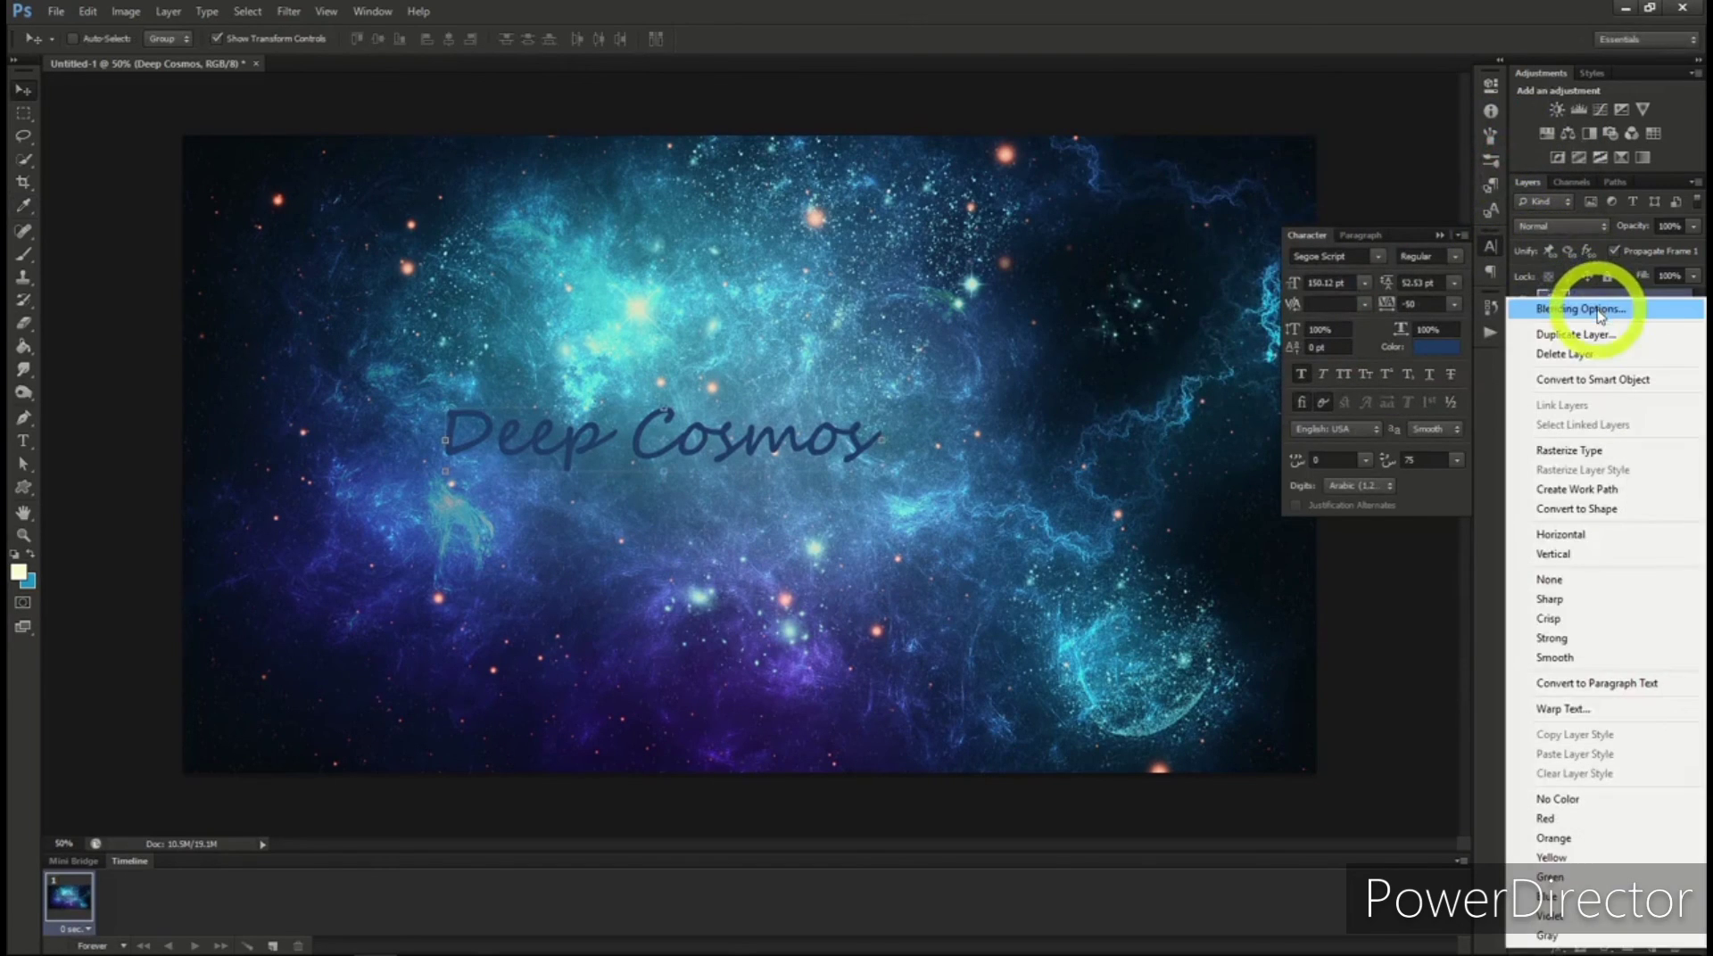
click(1592, 306)
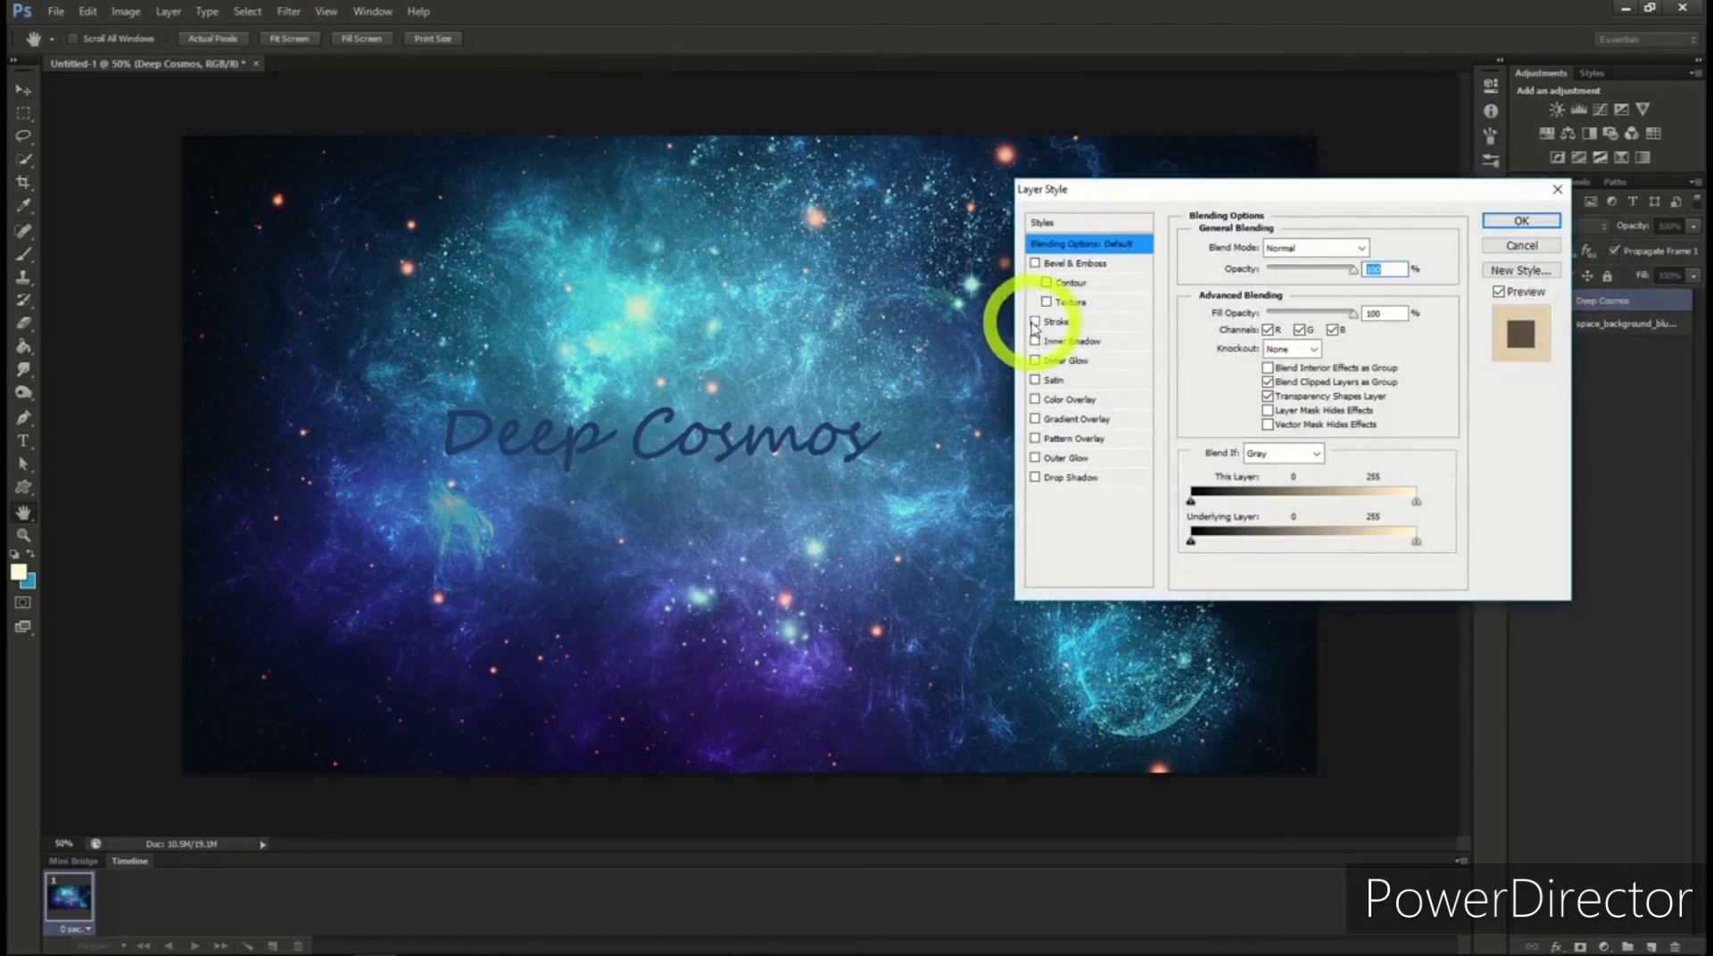
click(1035, 322)
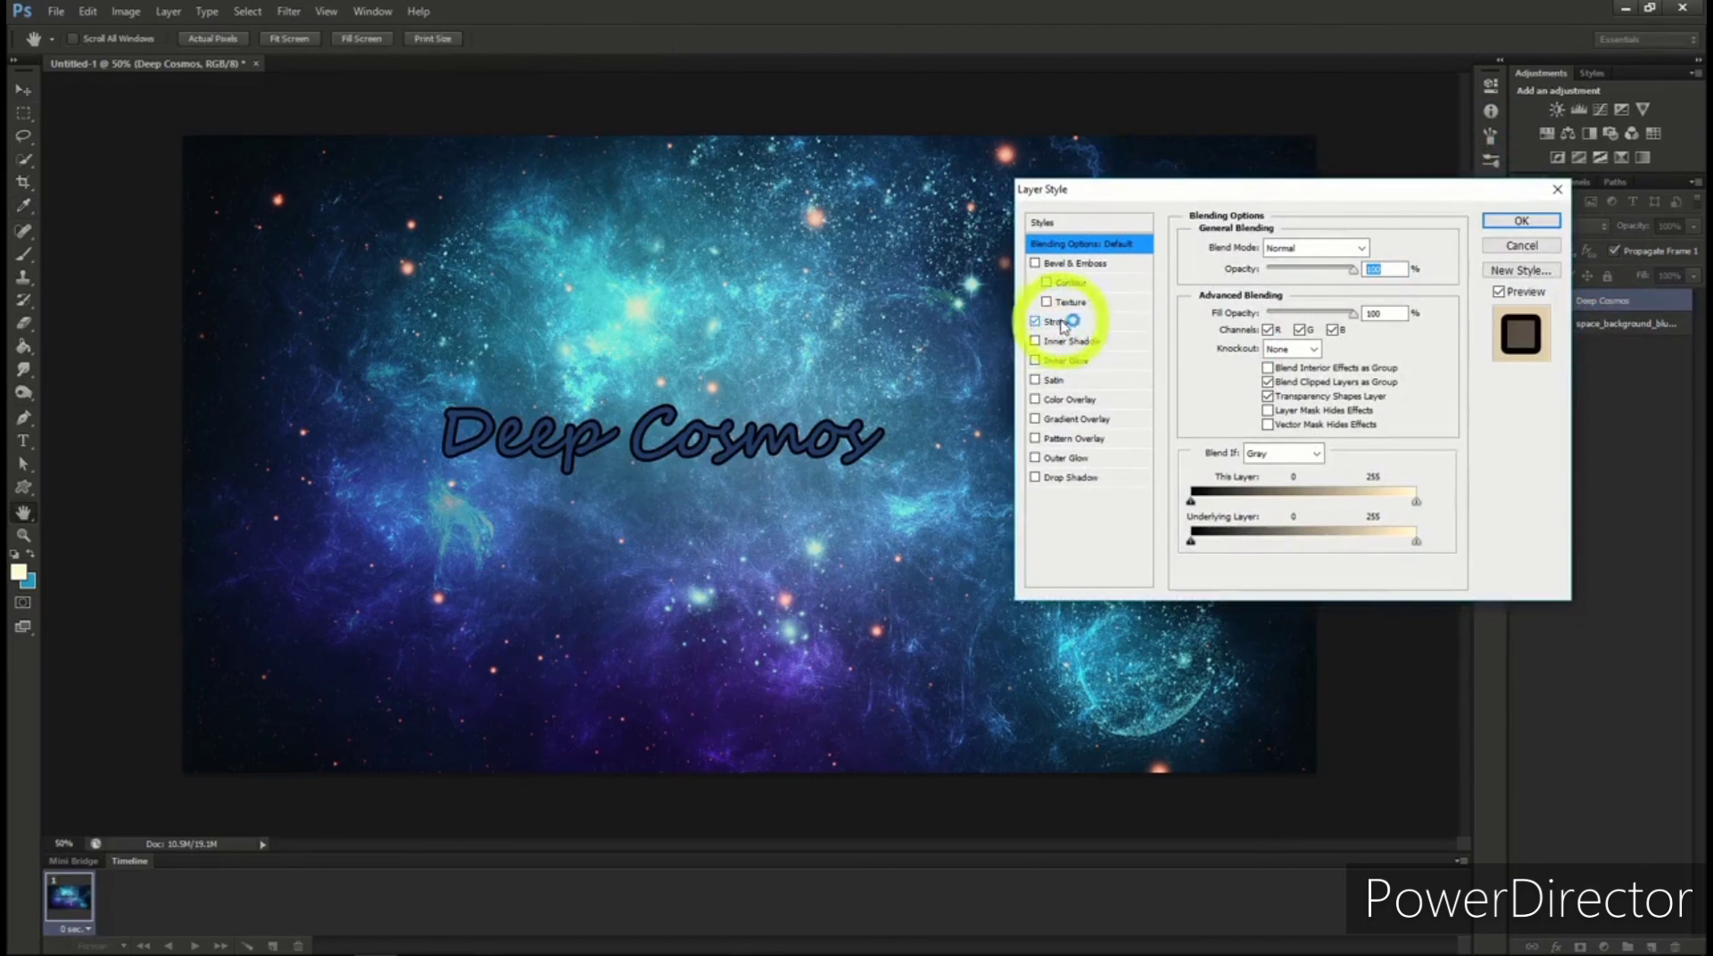
click(1036, 361)
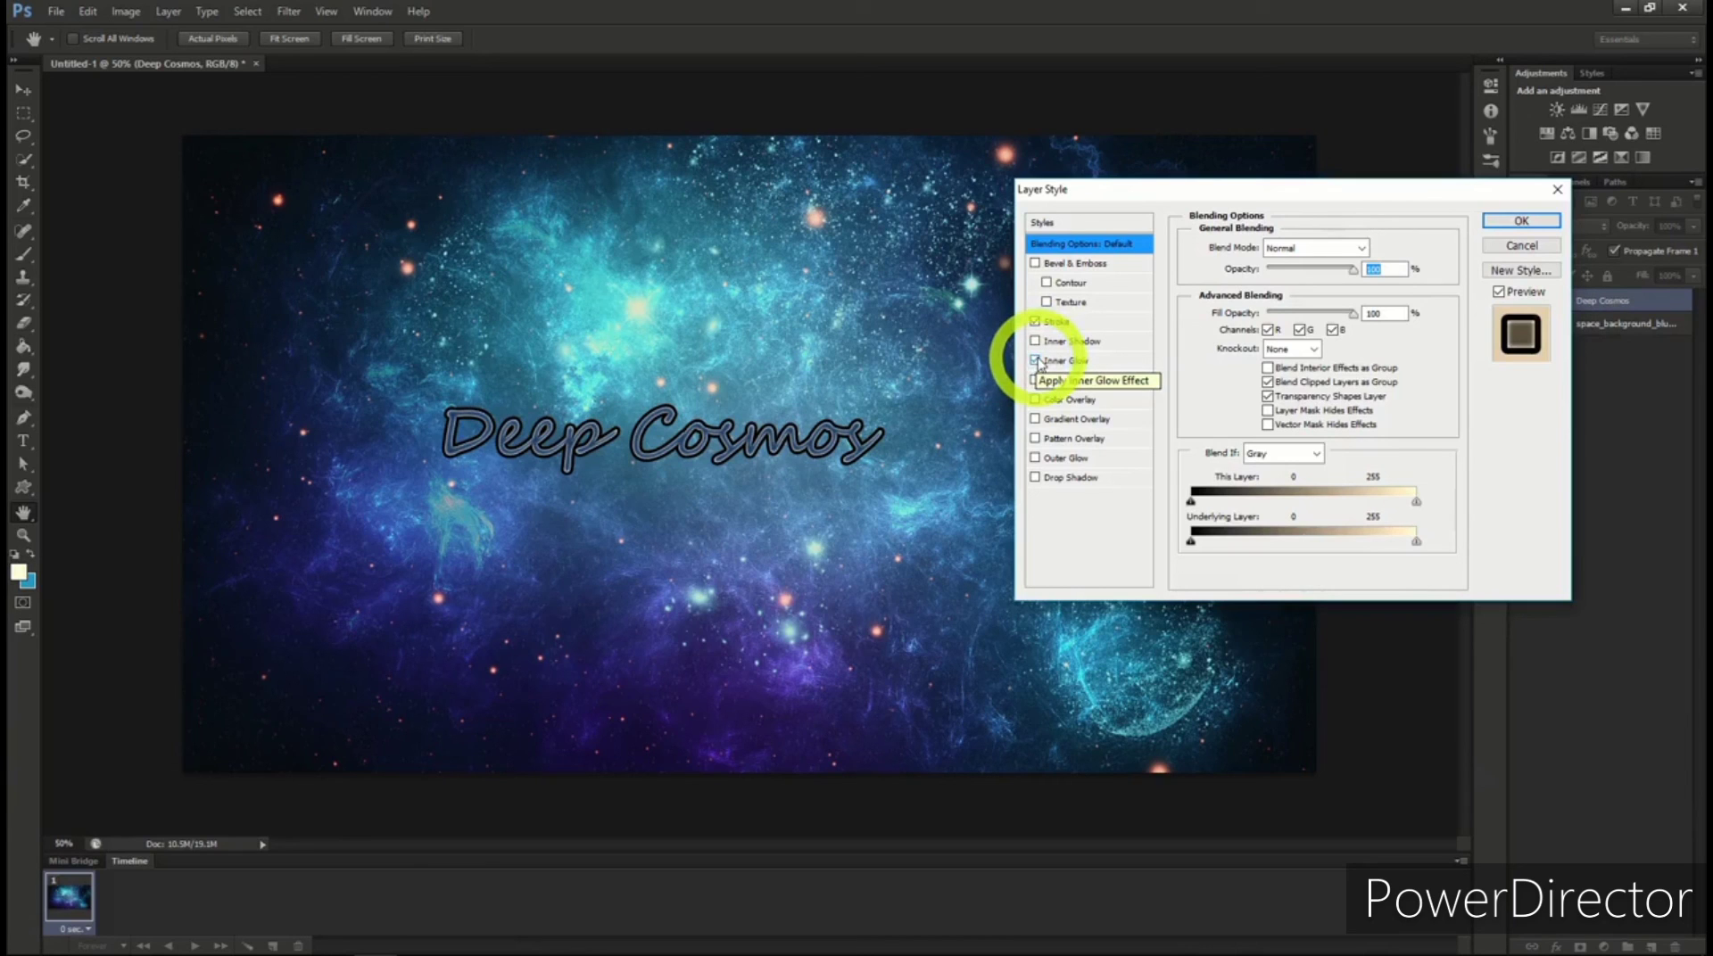
click(1521, 223)
Change the Deep Cosmos text's font to Master Of Break (OT1) and move the text to the right side of the canvas
click(1490, 245)
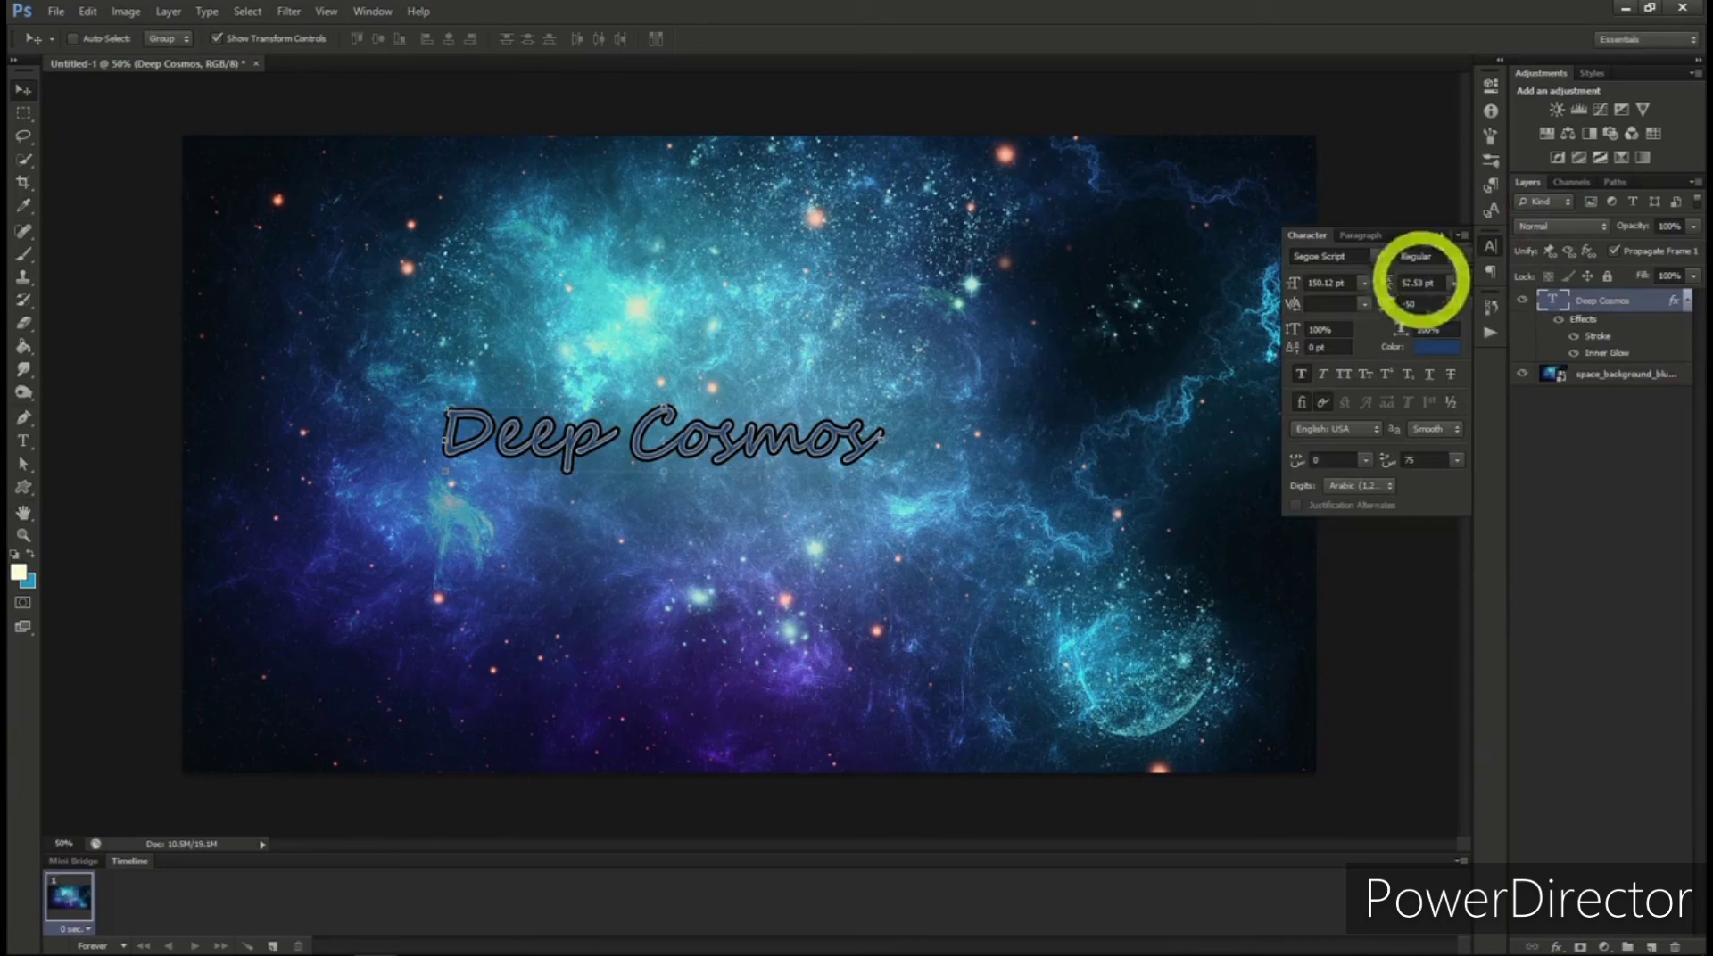
click(1379, 259)
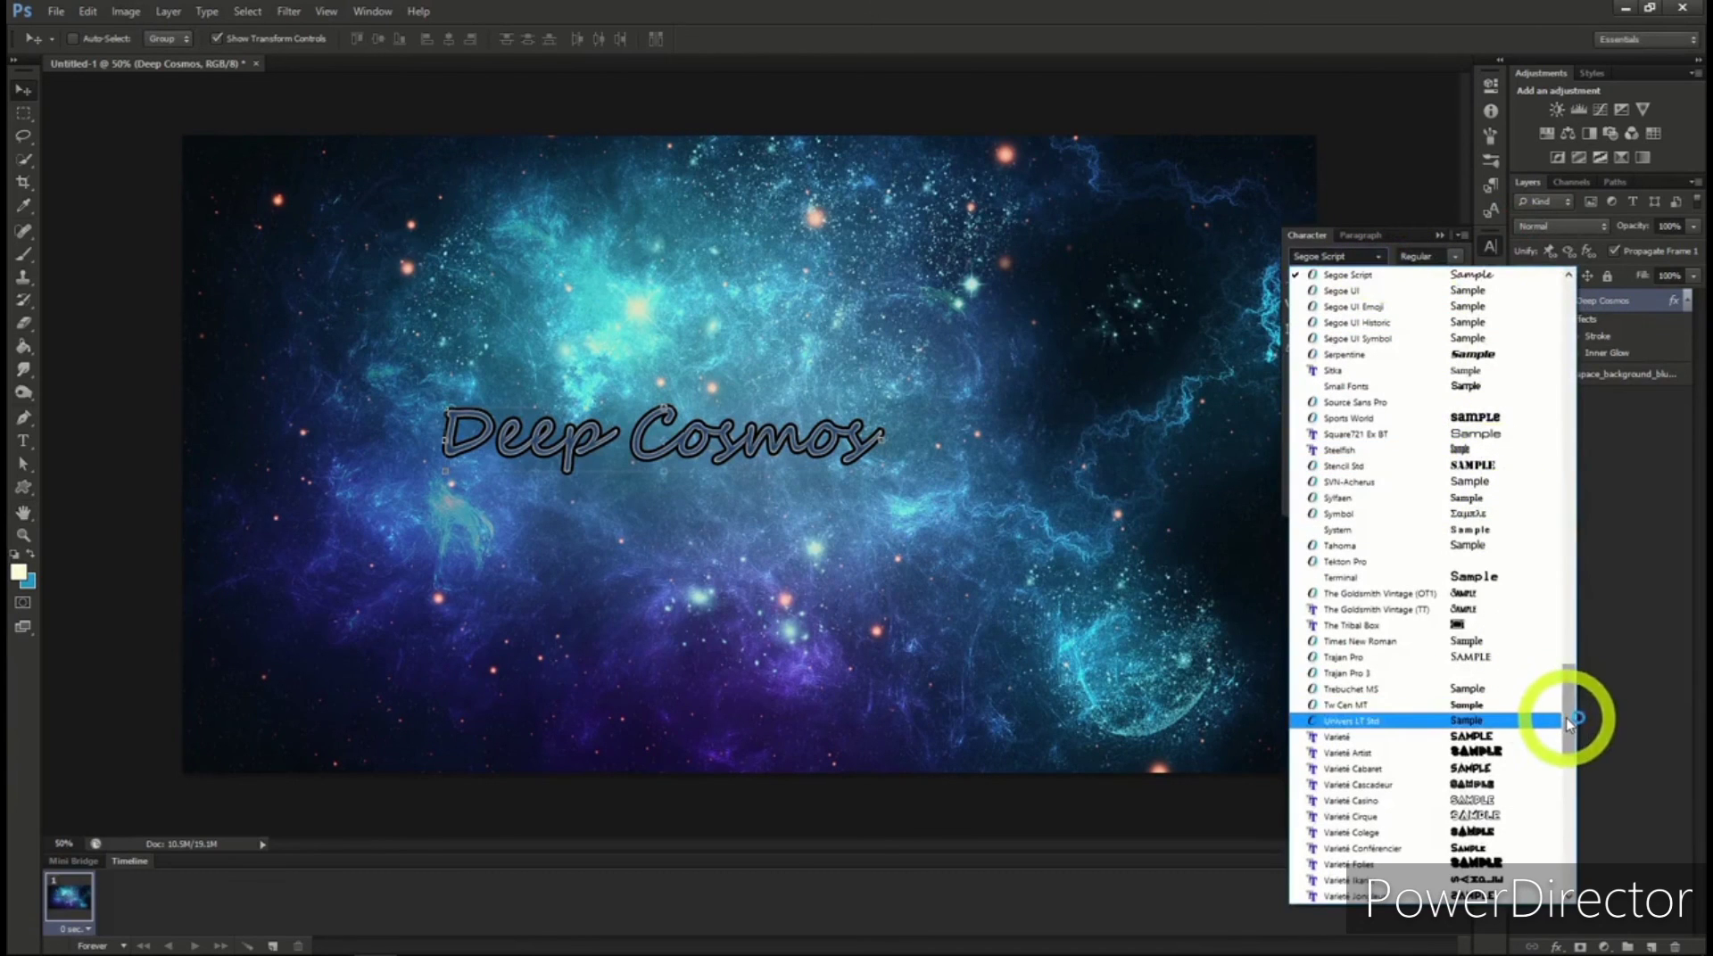
drag(1568, 715, 1570, 546)
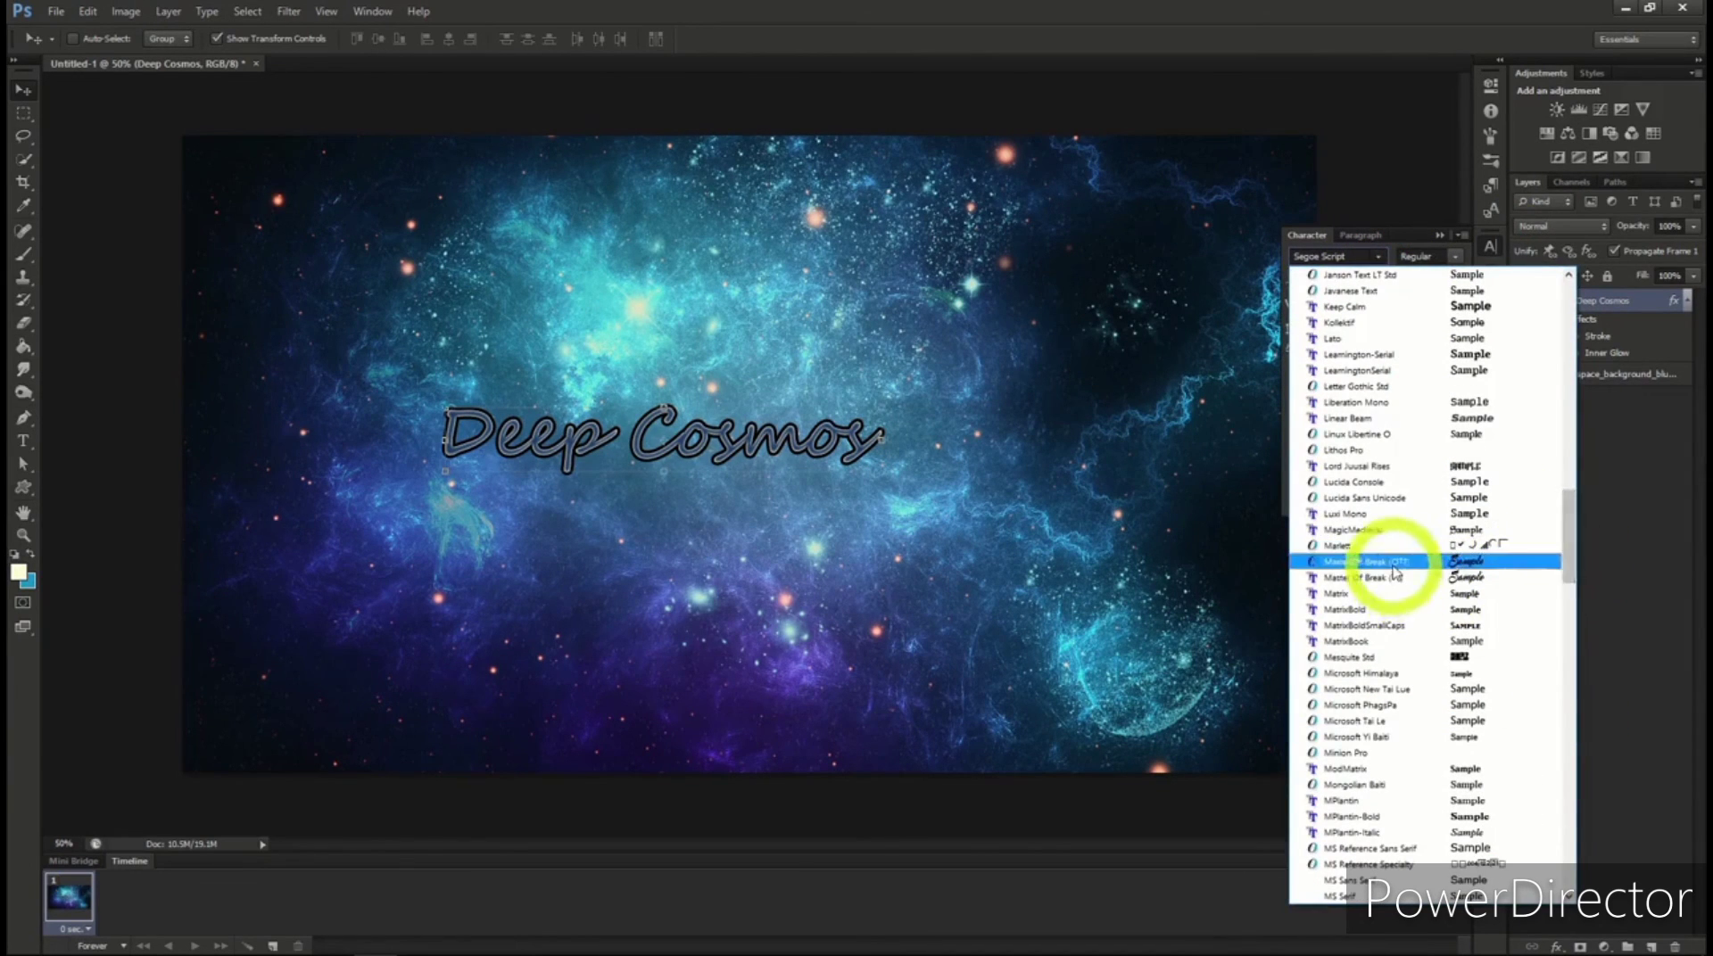
click(1392, 573)
drag(1209, 605, 1318, 606)
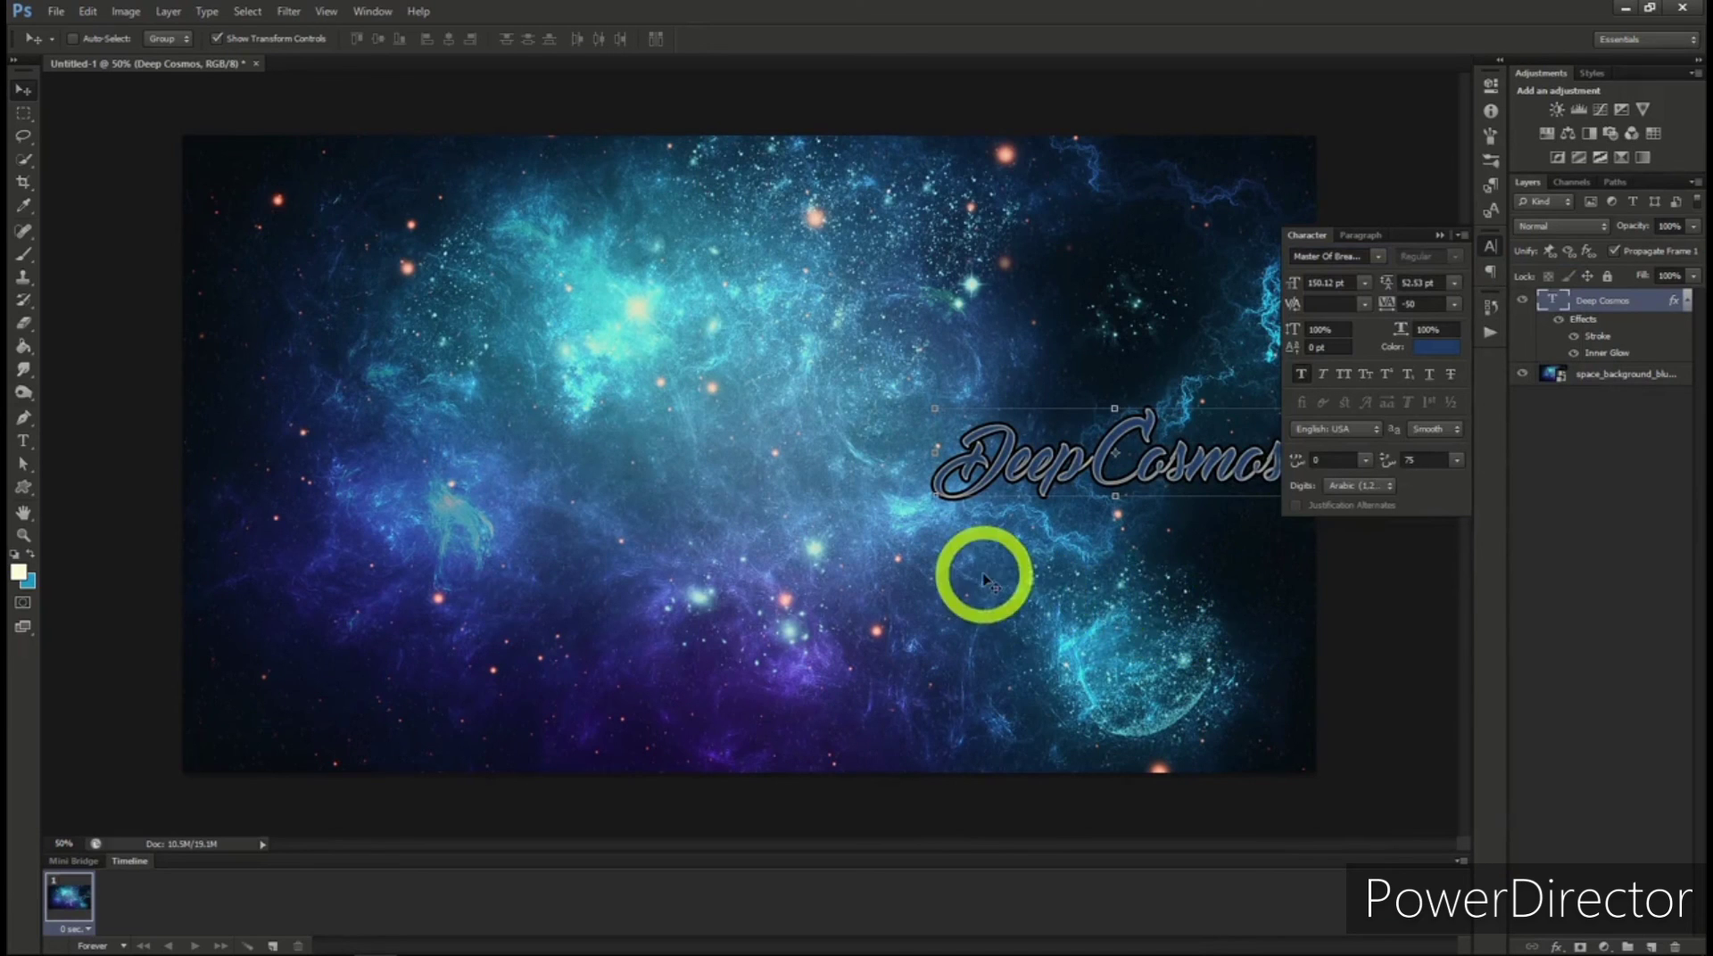
Add the text "Space Exploration" as a separate text layer near the middle of the canvas
click(24, 442)
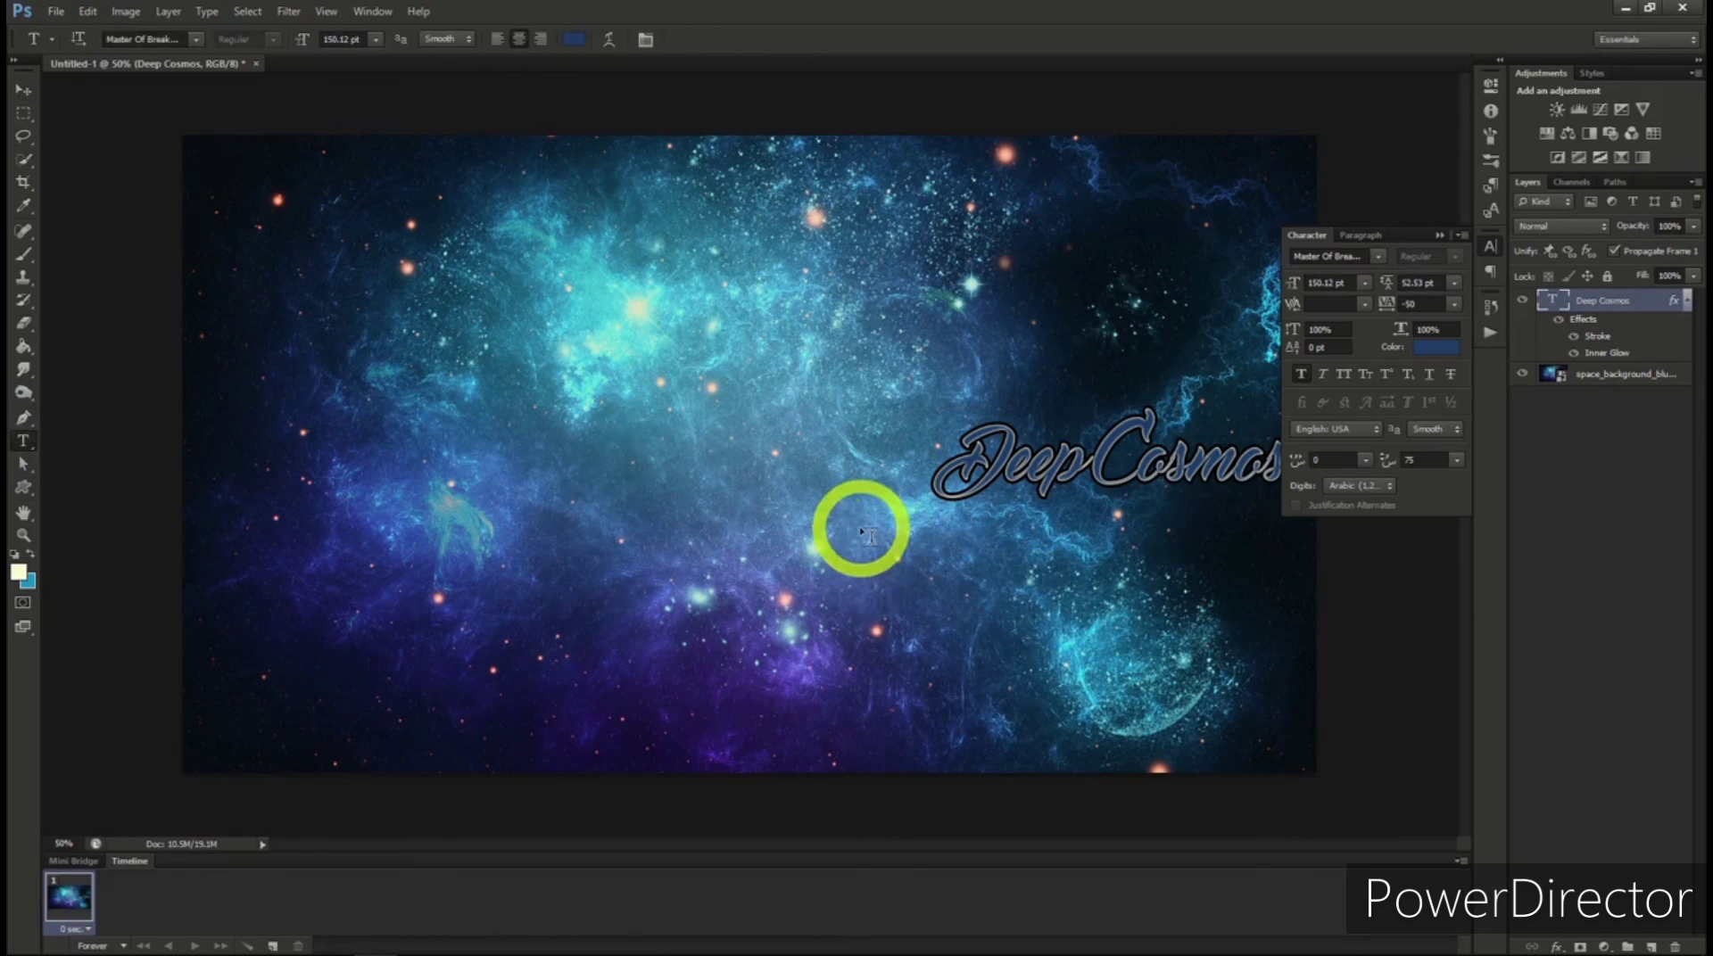
click(860, 526)
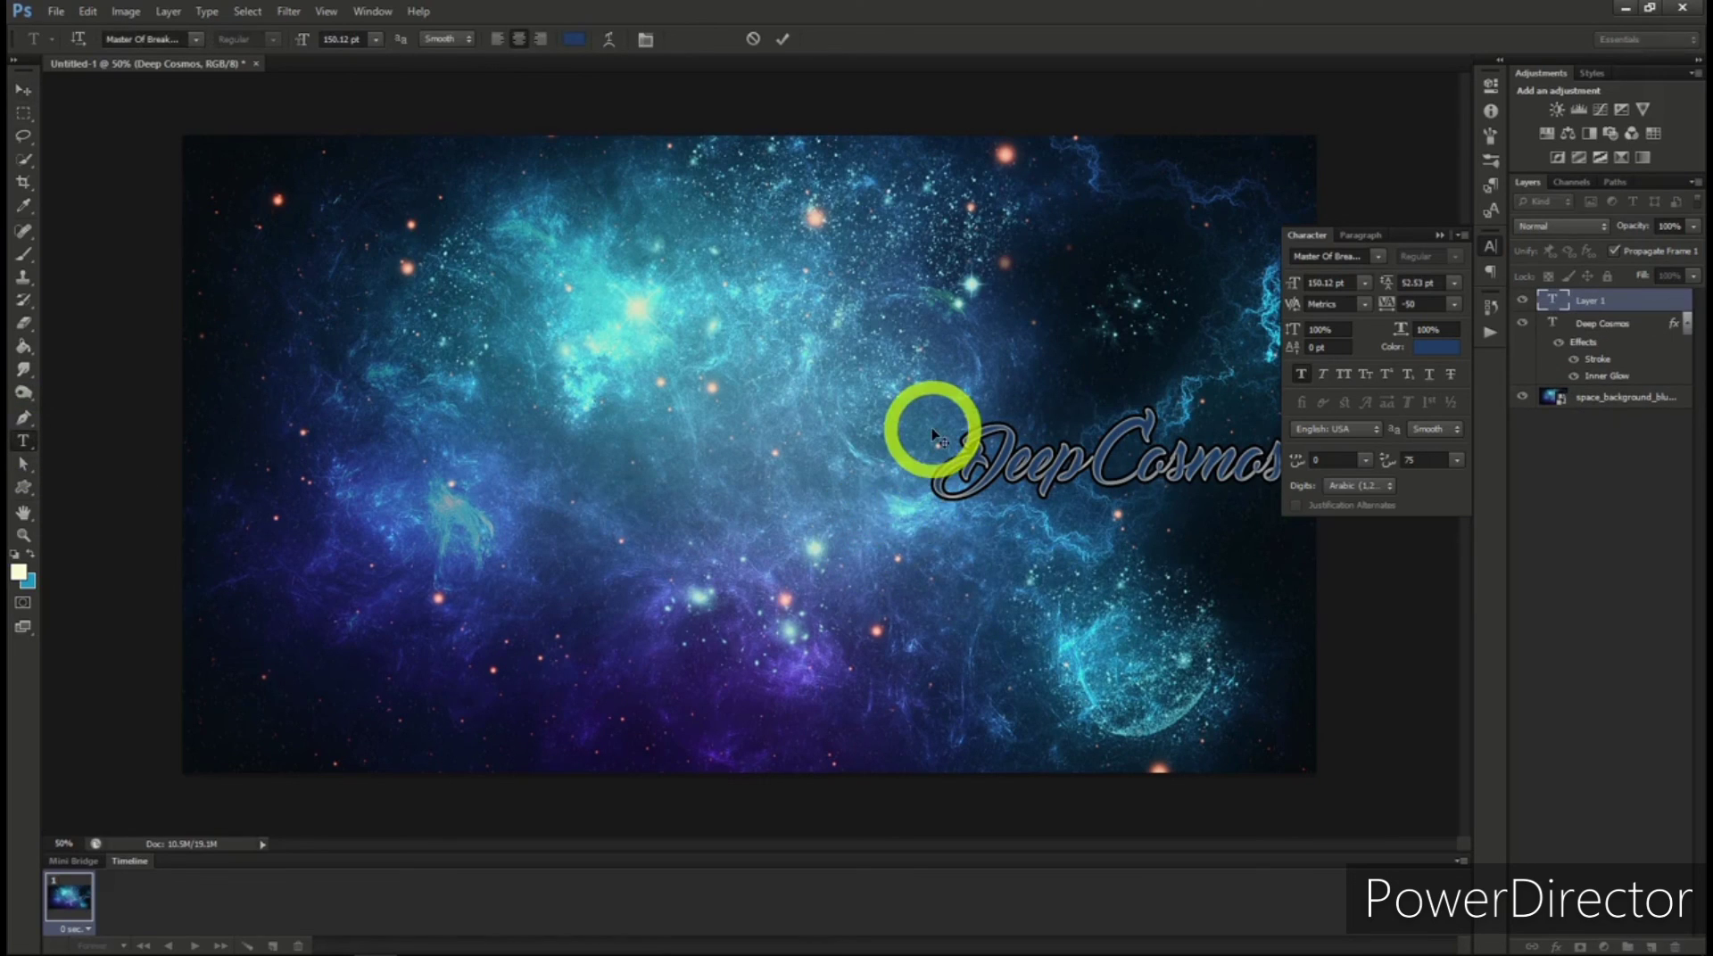
text(SpaceExploration)
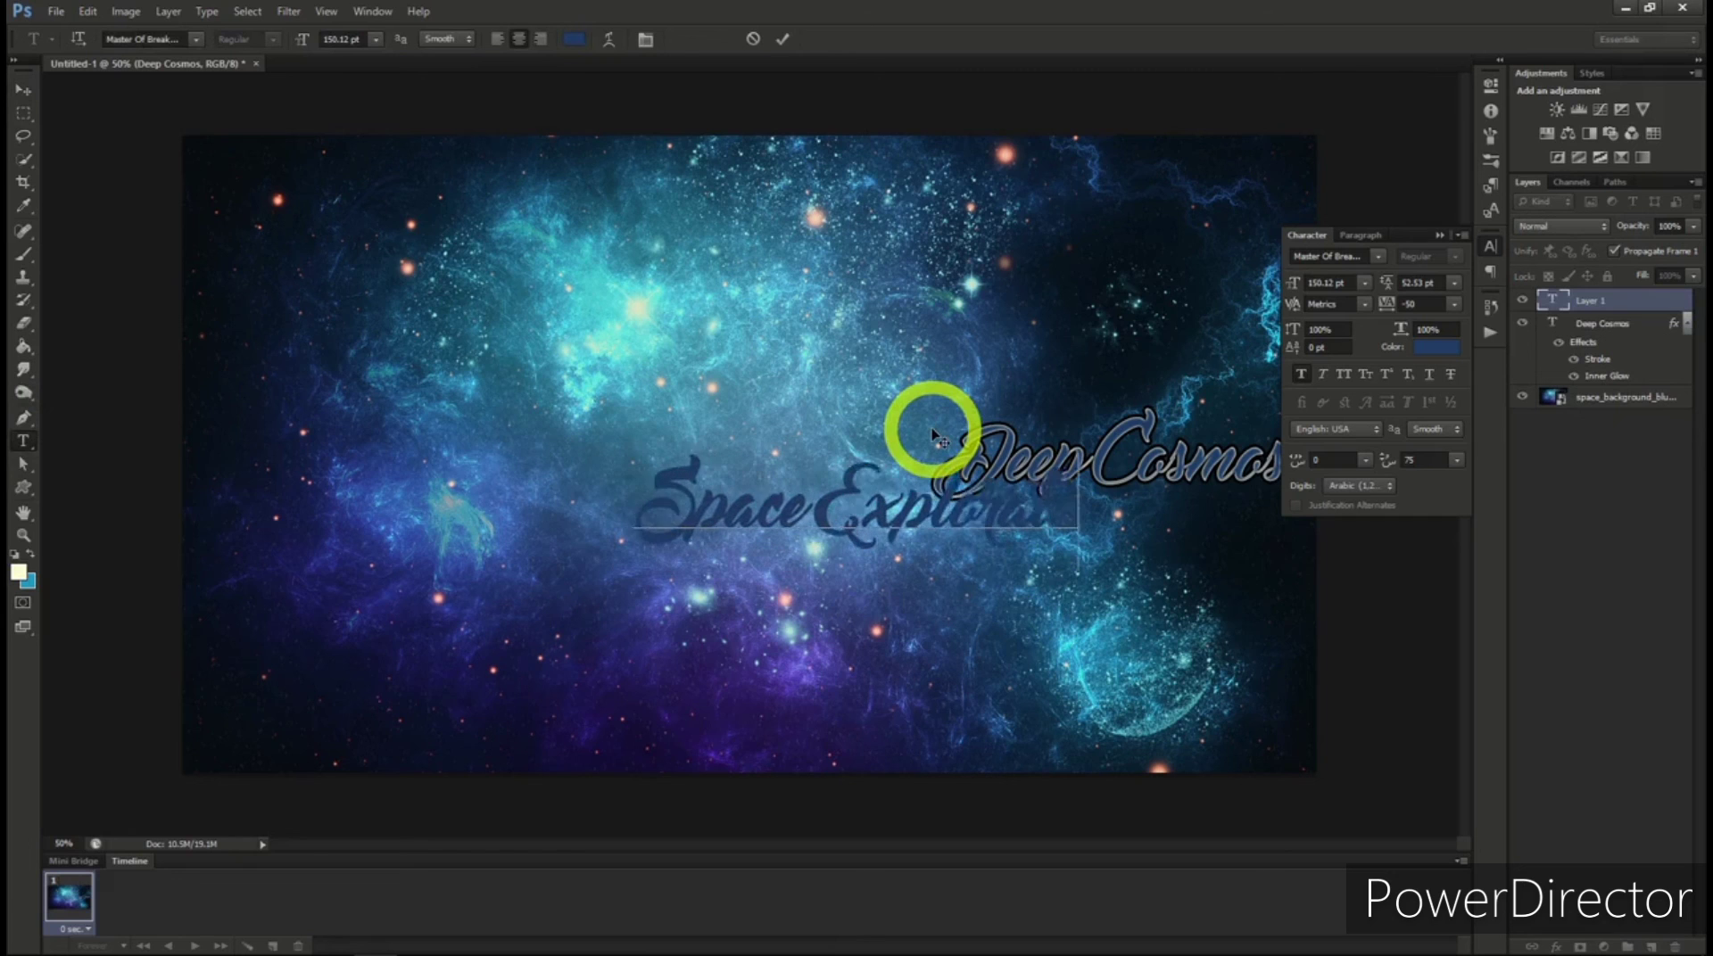
click(23, 90)
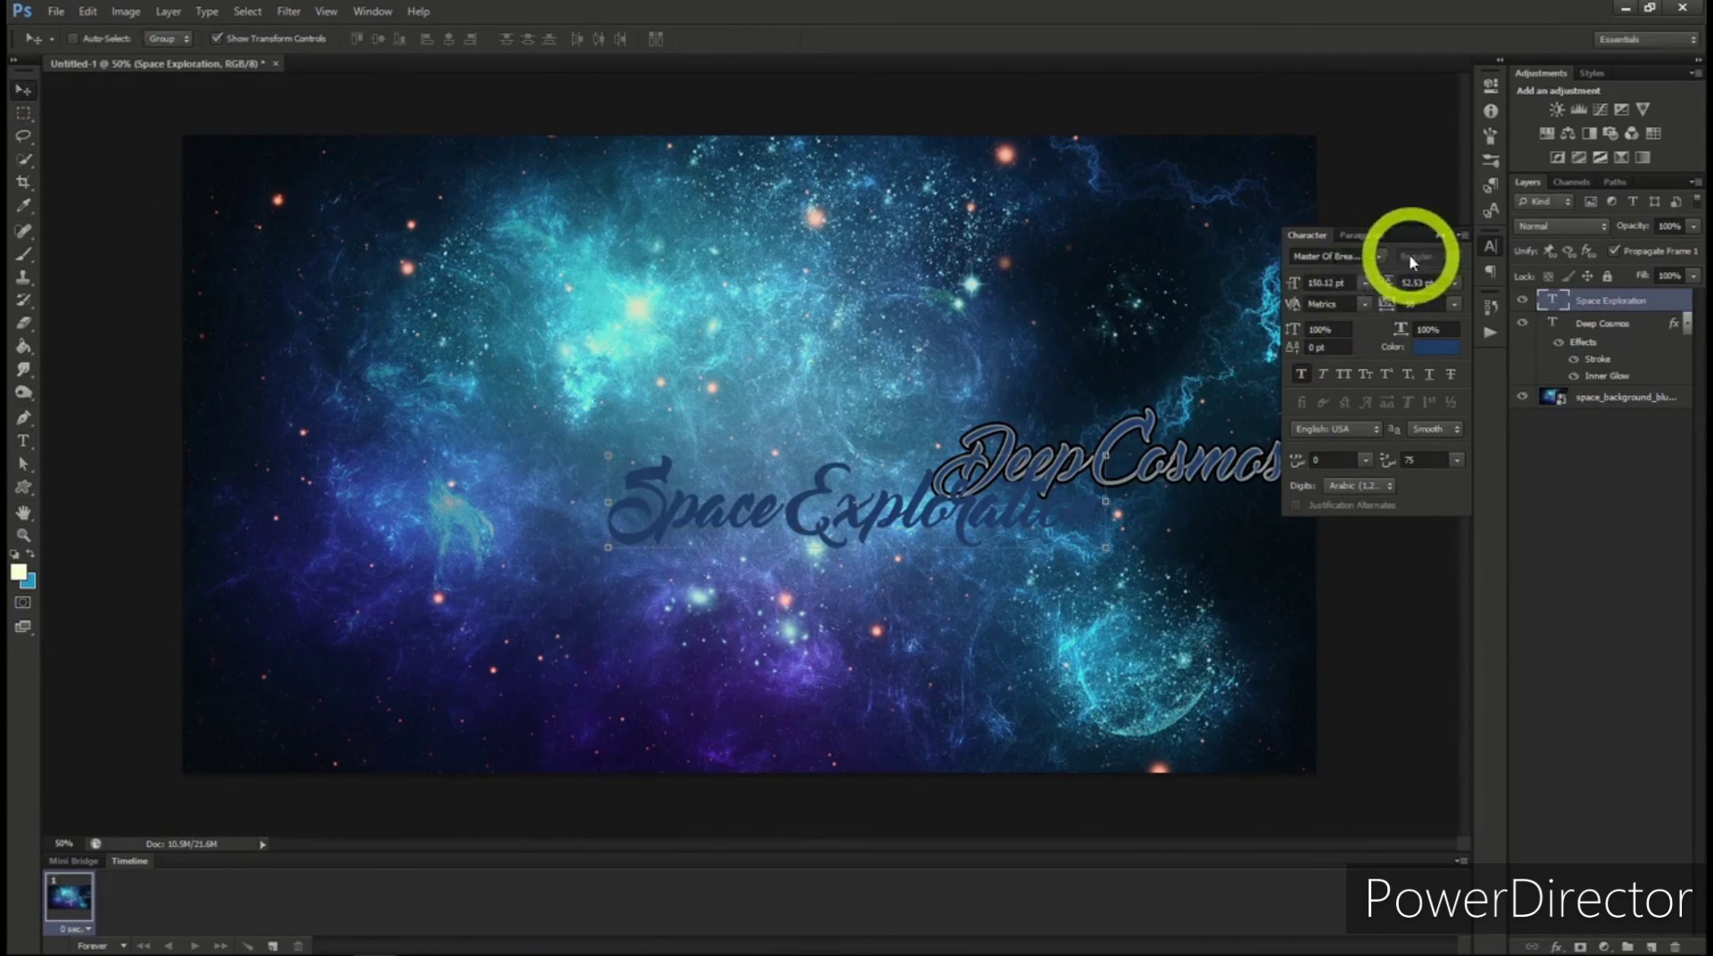
Change the Space Exploration text's font to MPlantin-Bold and position the text directly beneath the Deep Cosmos title
click(1378, 256)
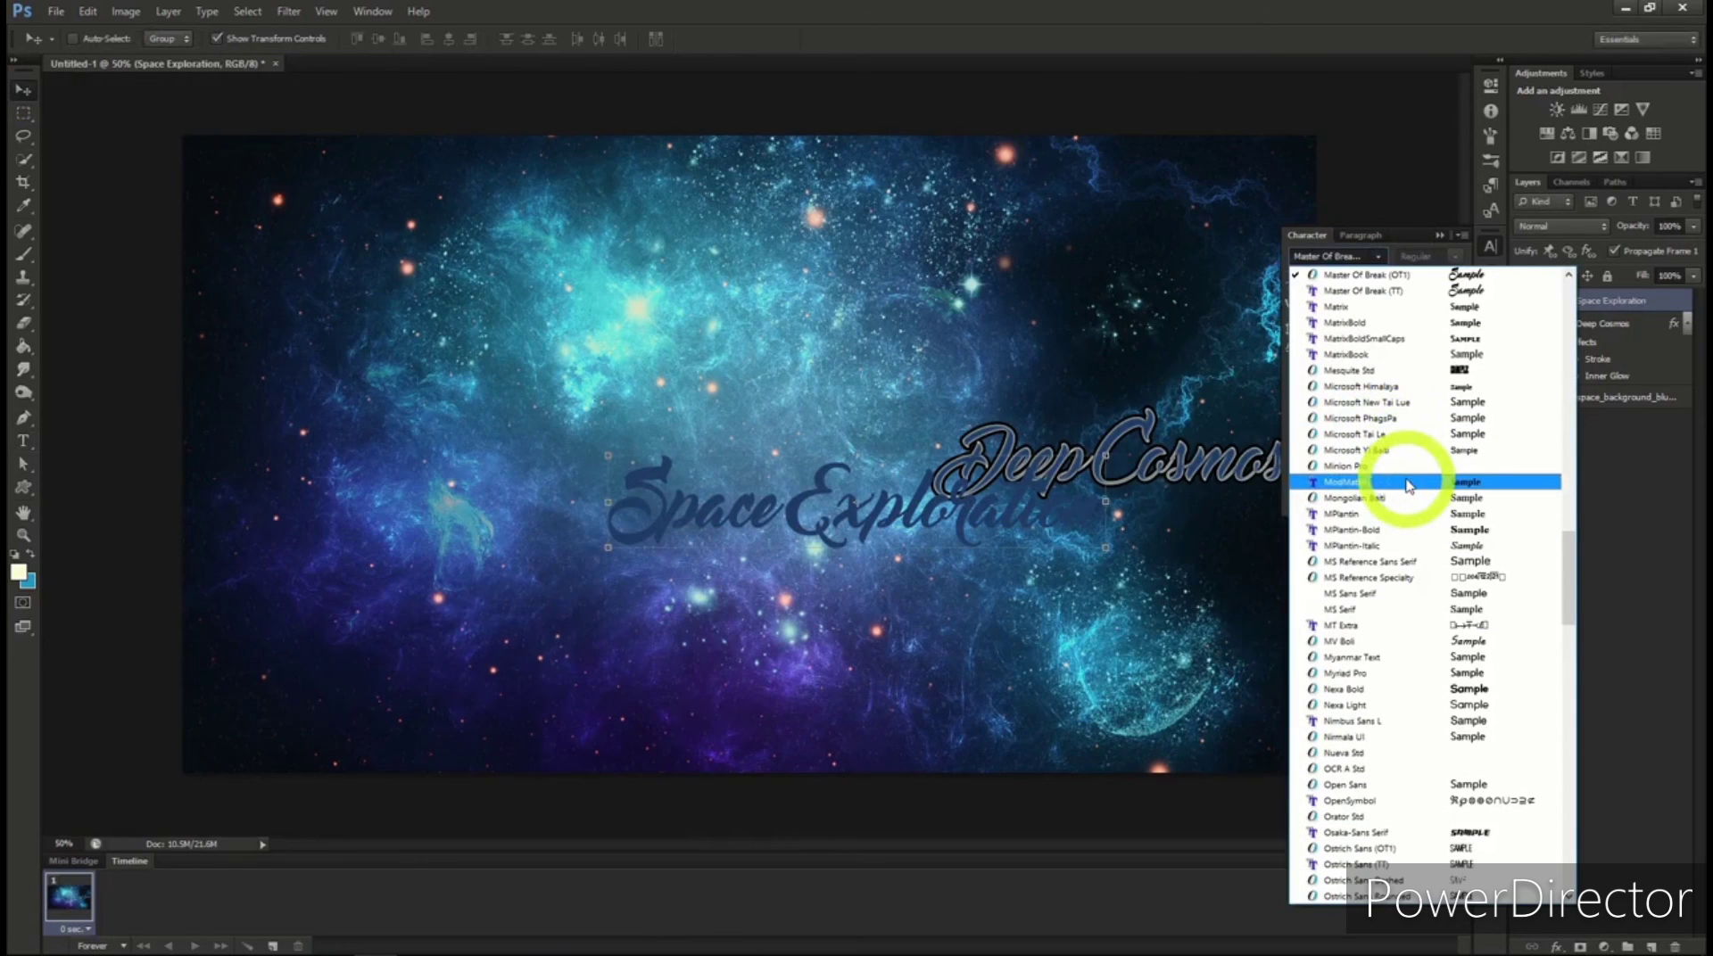
click(1406, 532)
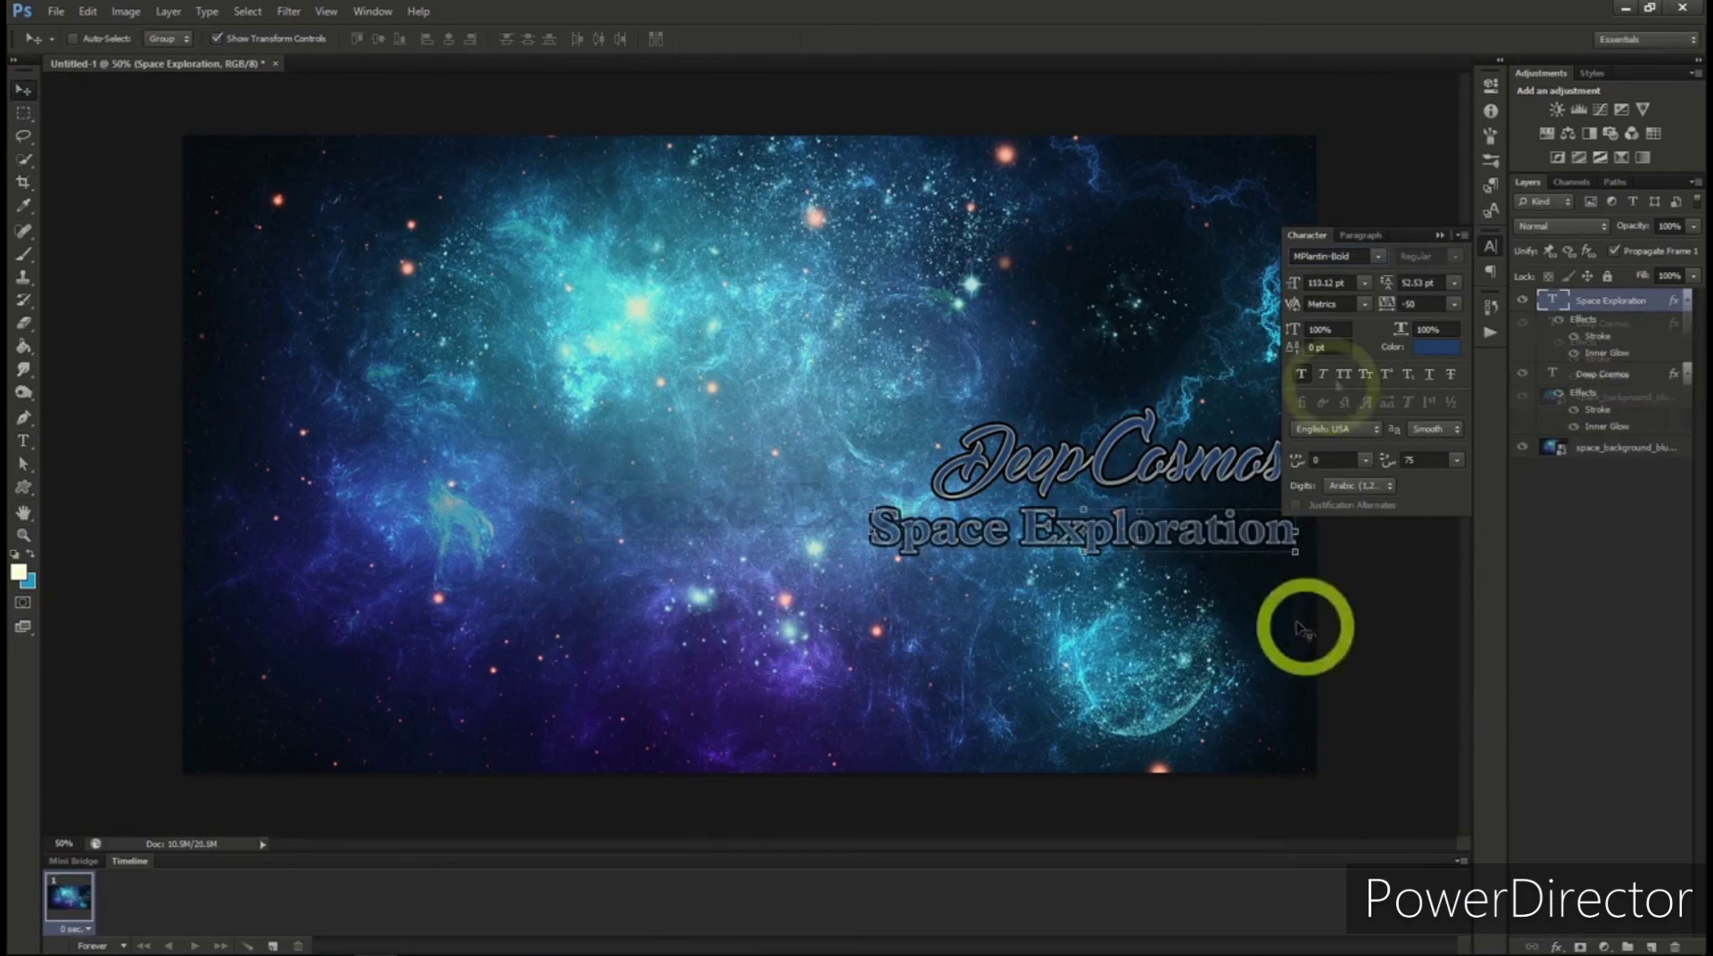
click(1184, 536)
drag(1183, 535, 1186, 538)
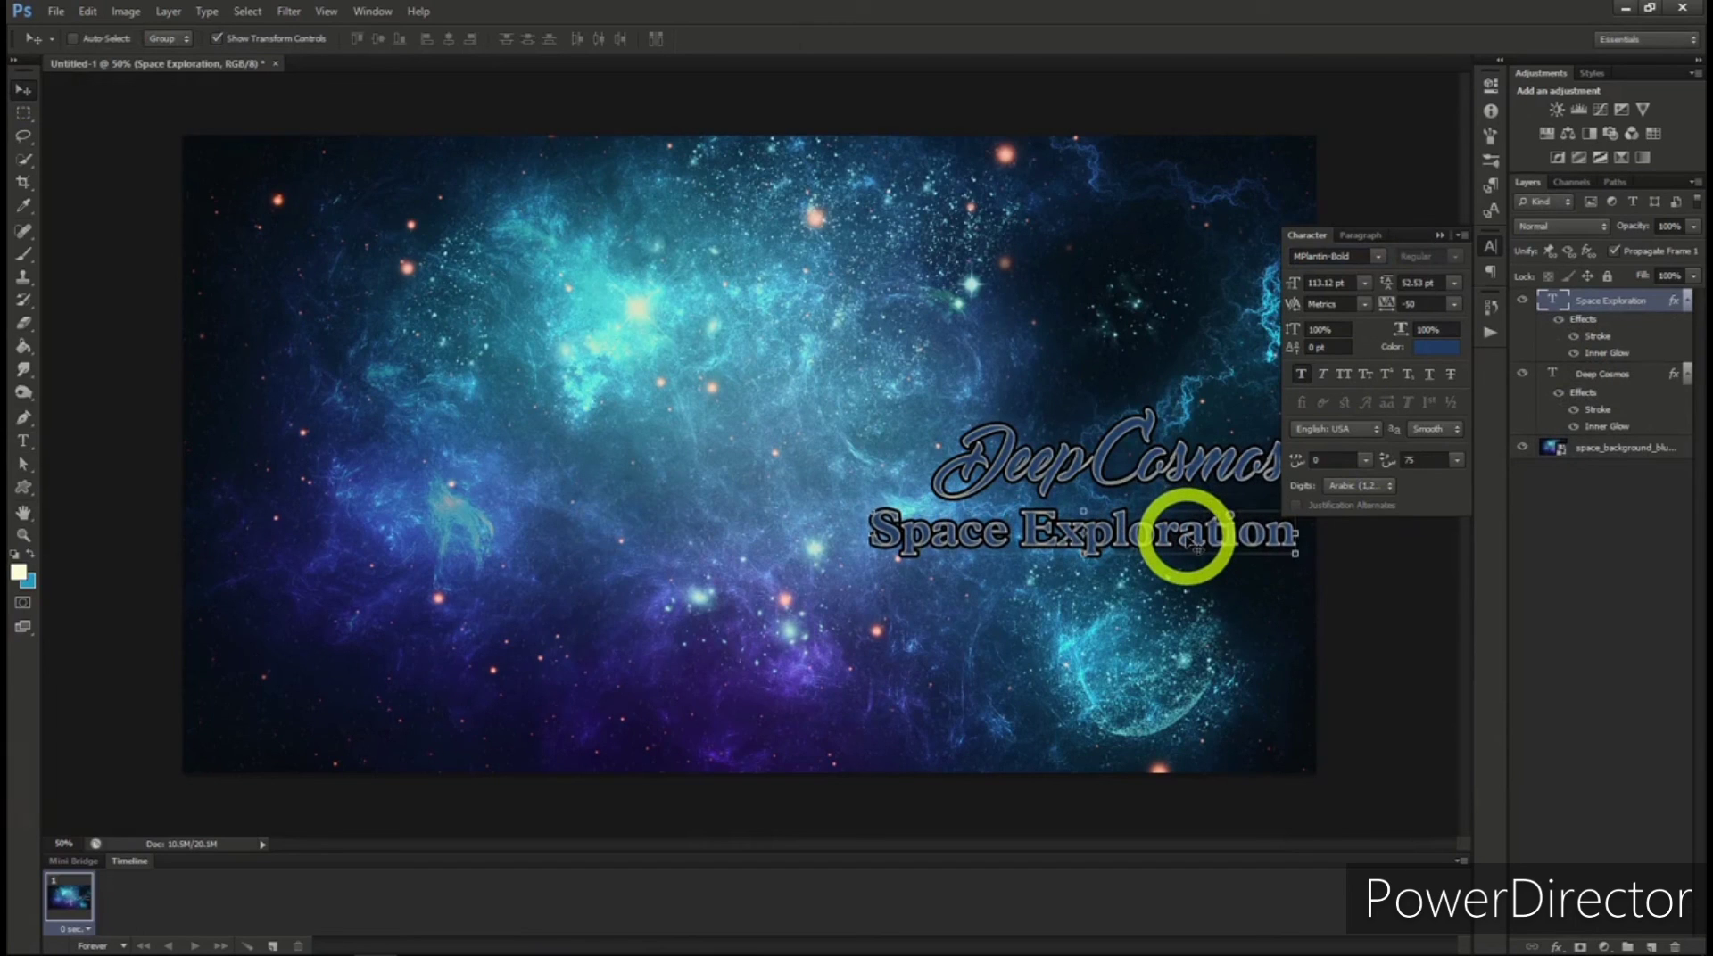